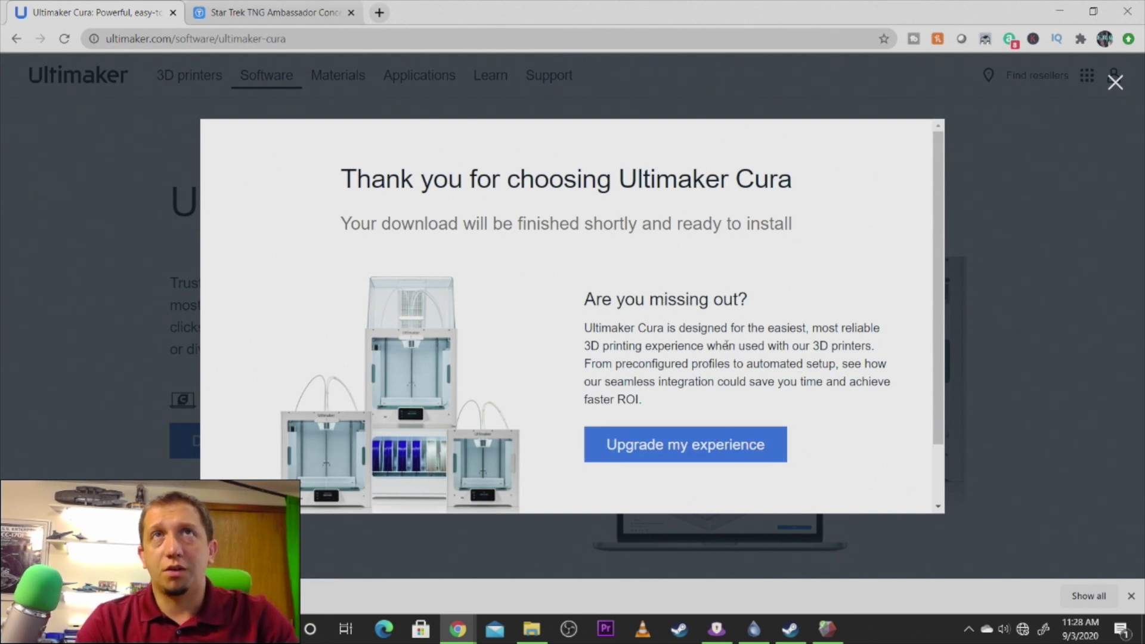
- Allow the Ultimaker Cura 4.7.0 installer to make changes and decline uninstalling the existing Cura 4.6
scroll(728, 343, "down", 1)
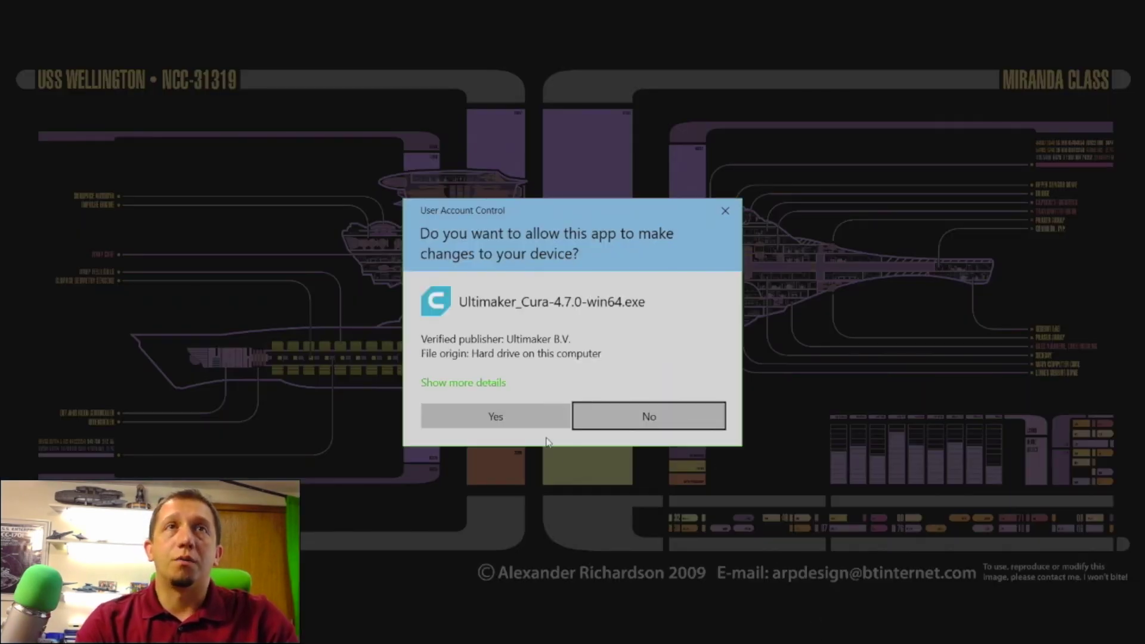
left_click(551, 418)
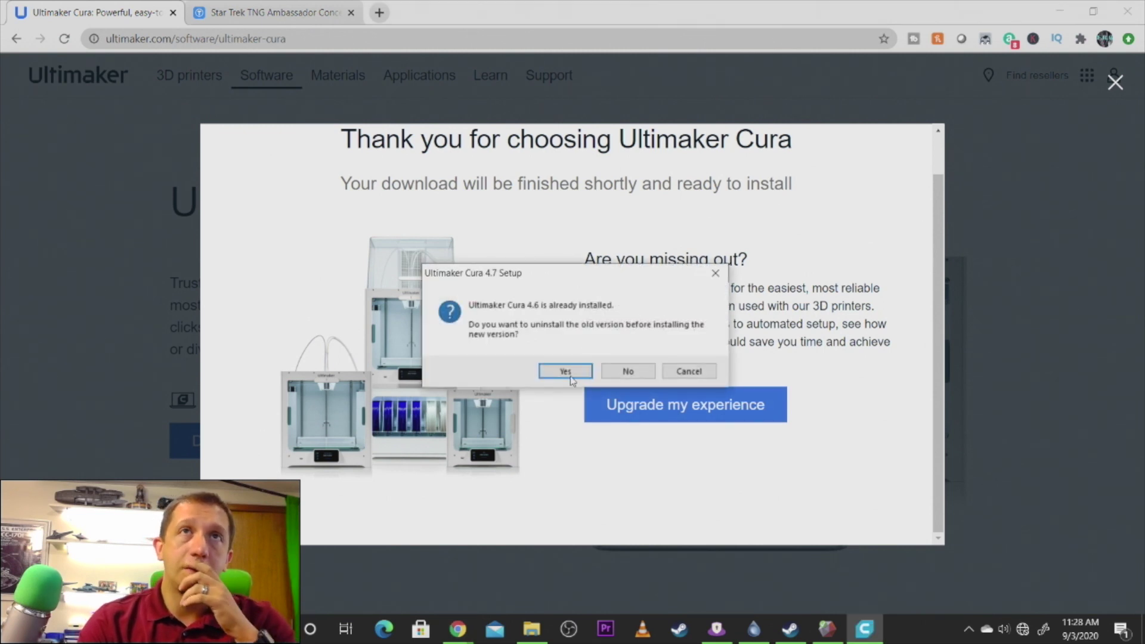
left_click(638, 375)
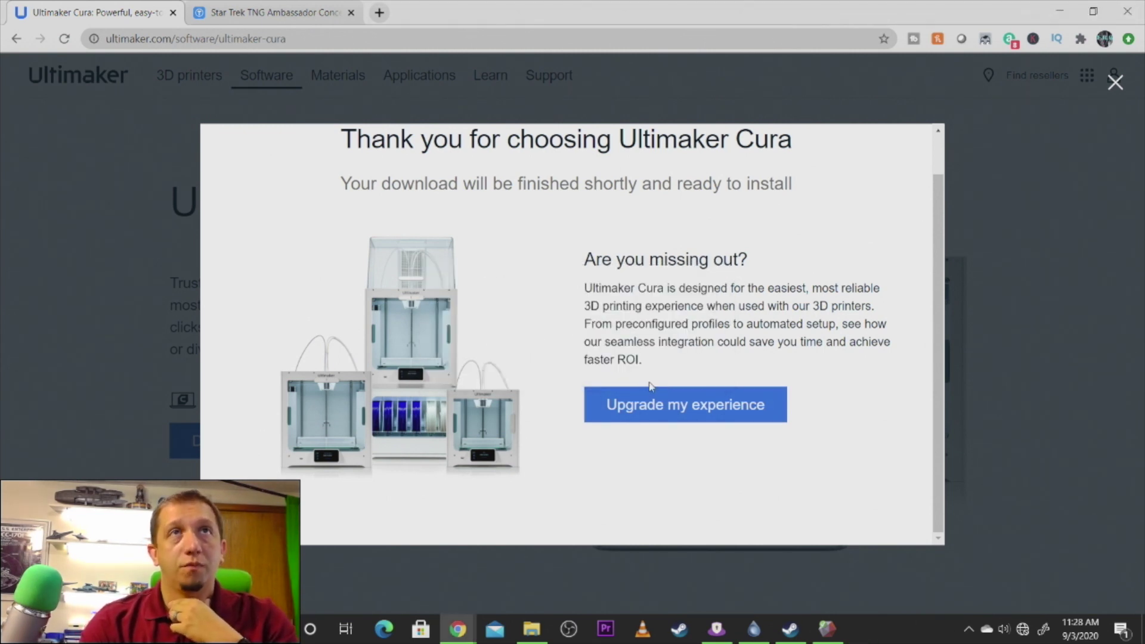
- Accept the licence, keep the Ultimaker Cura Start Menu folder, and install Cura 4.7 with the preselected components, including STL file opening
left_click(654, 433)
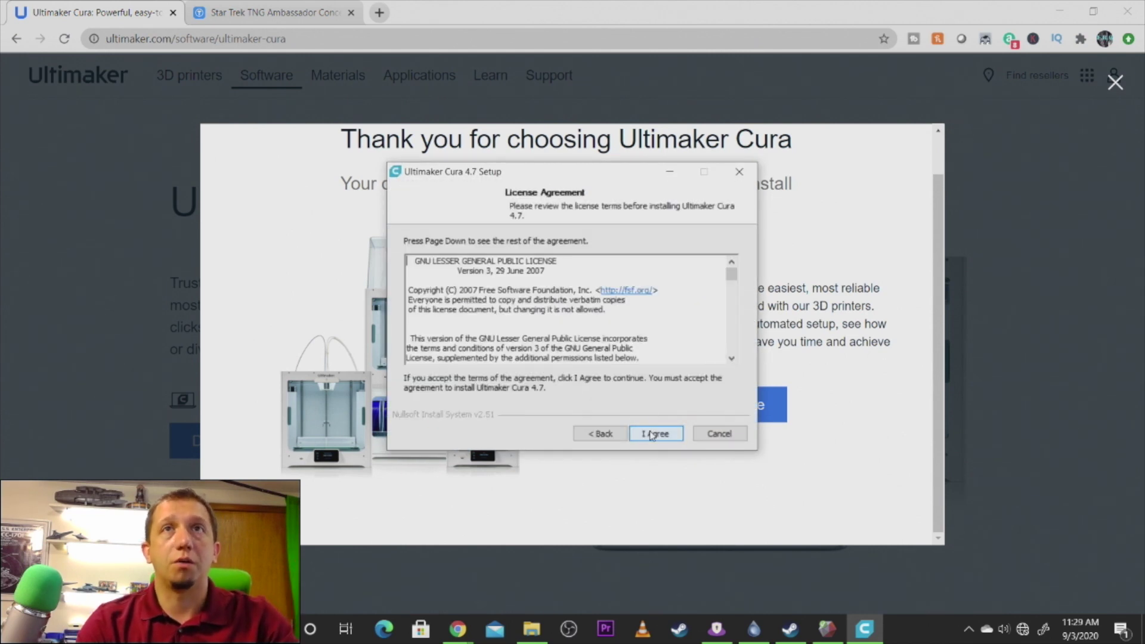
left_click(654, 435)
left_click(653, 434)
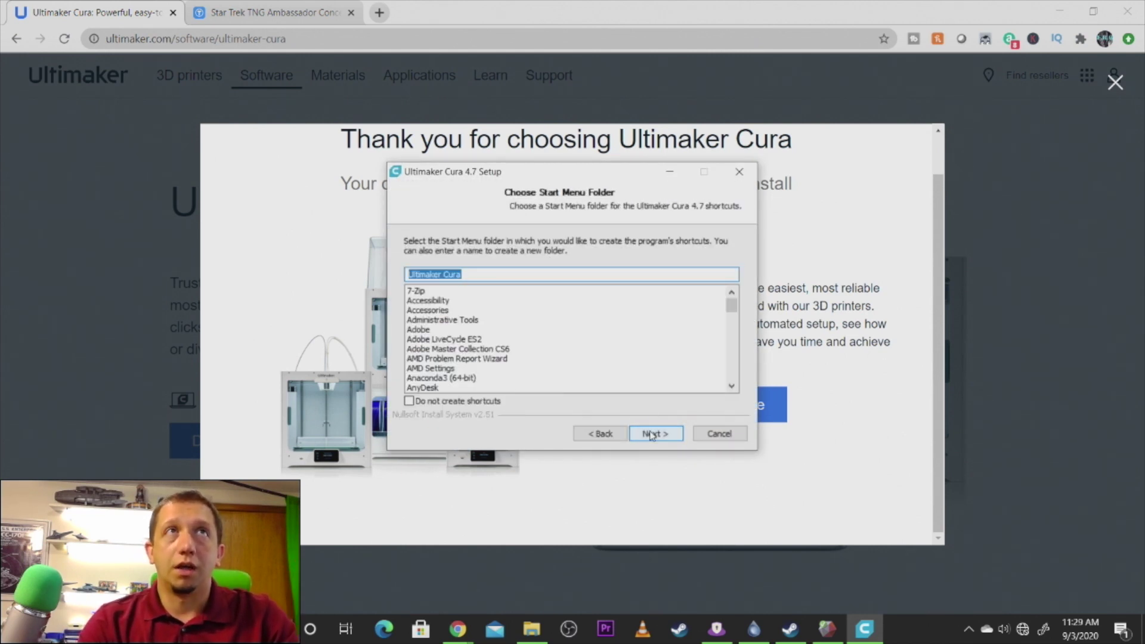
left_click(648, 439)
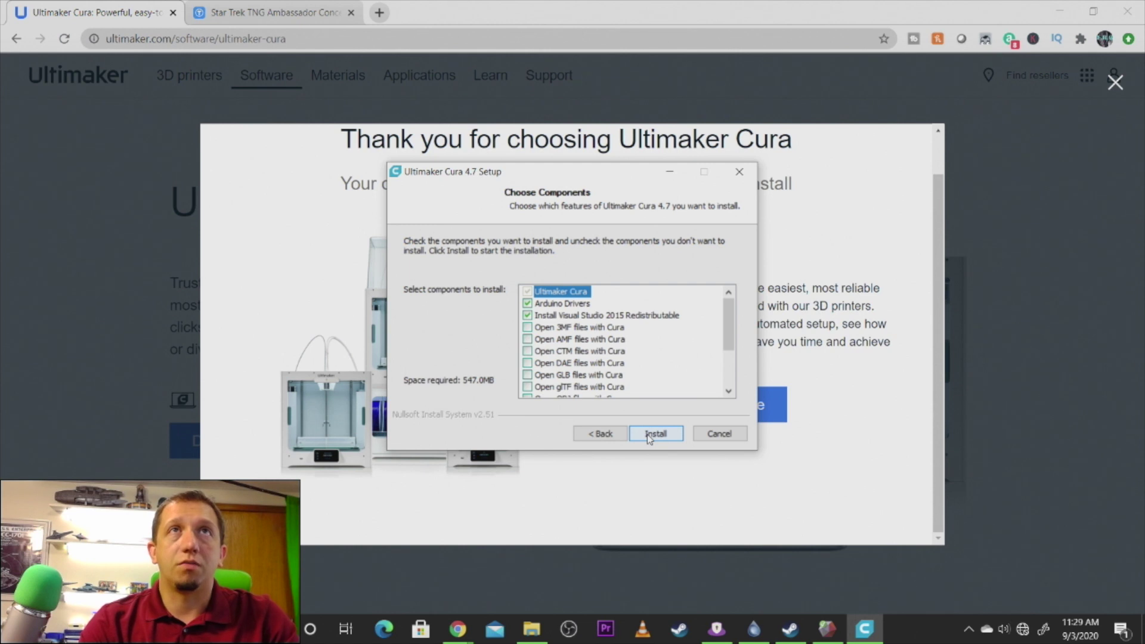
scroll(585, 340, "down", 2)
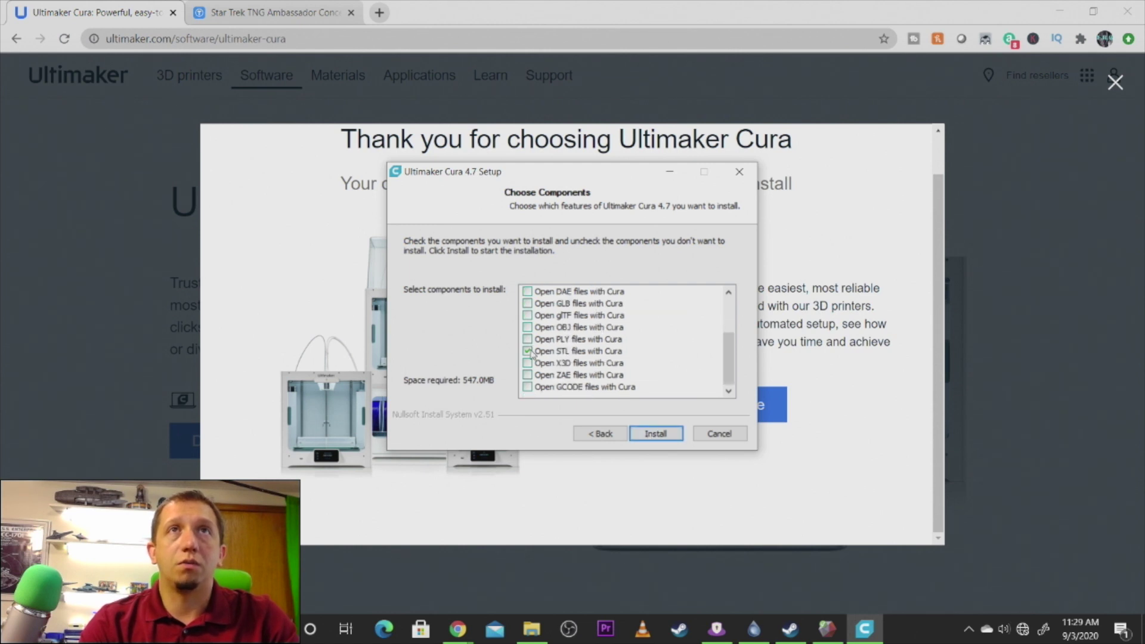
left_click(666, 441)
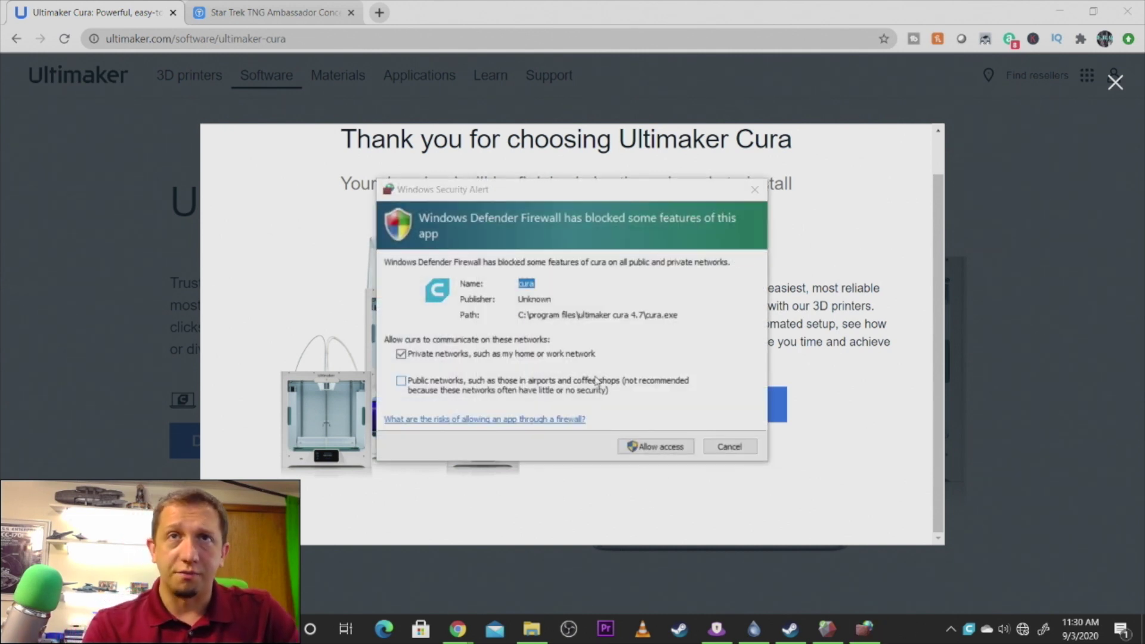
- Allow Cura through the firewall on private networks, switch to Cura and dismiss its release notes
left_click(662, 447)
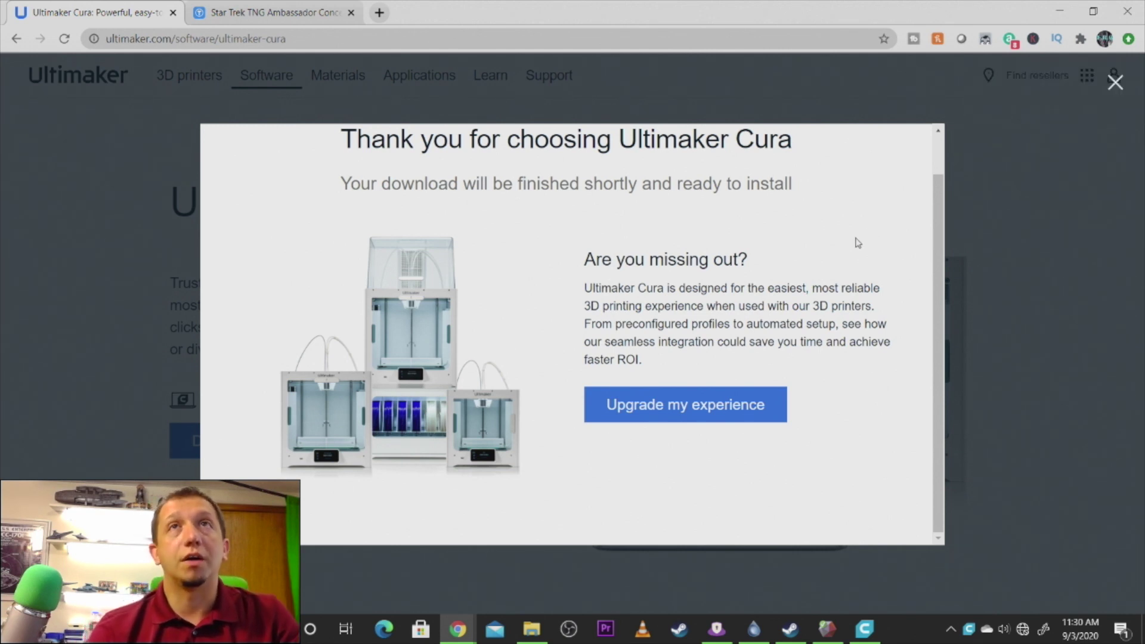
left_click(864, 629)
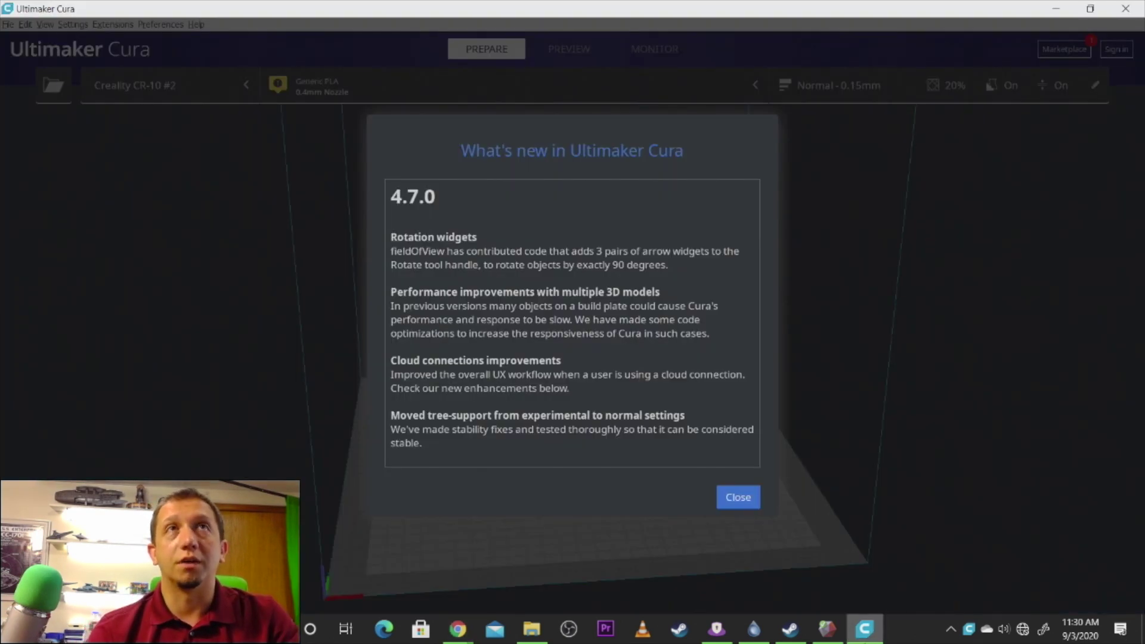
left_click(736, 498)
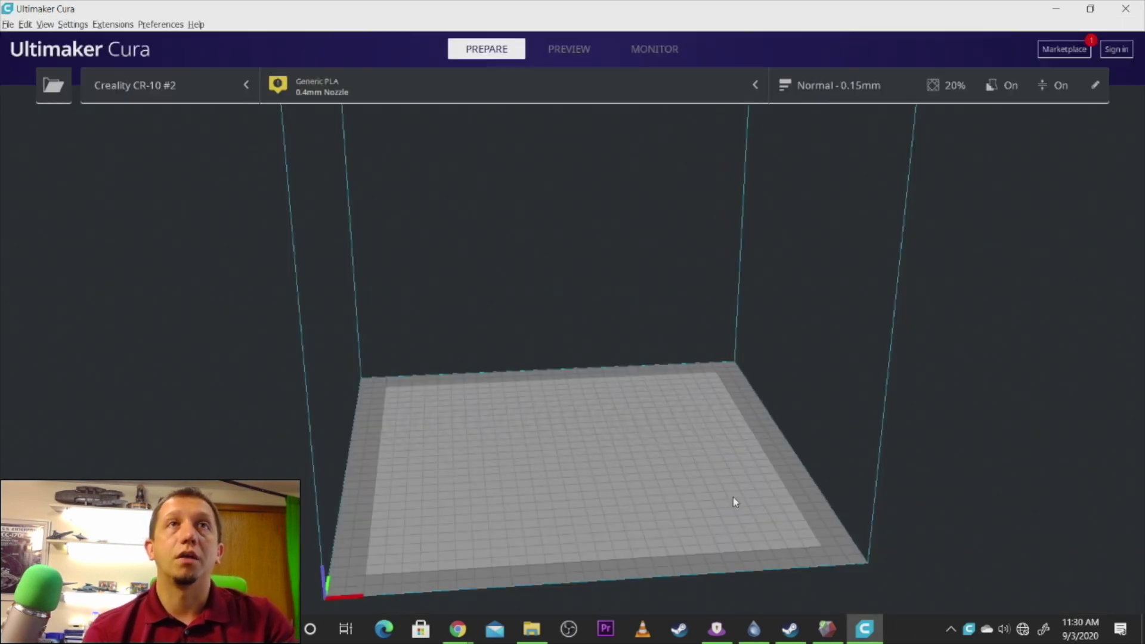
scroll(692, 285, "down", 10)
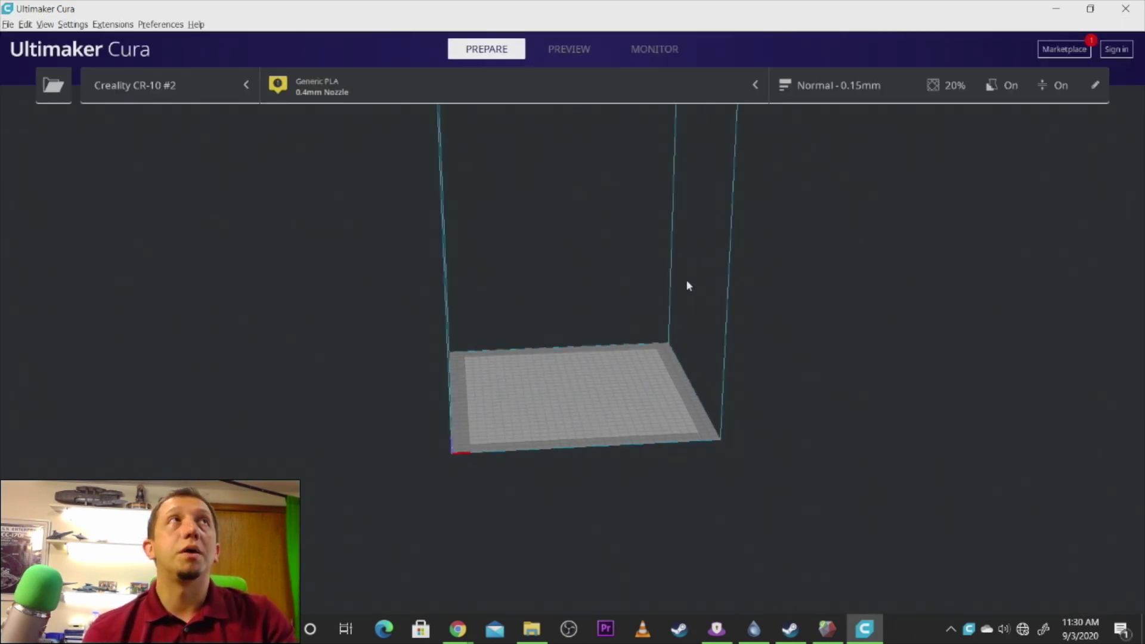
right_click_drag(536, 246, 383, 253)
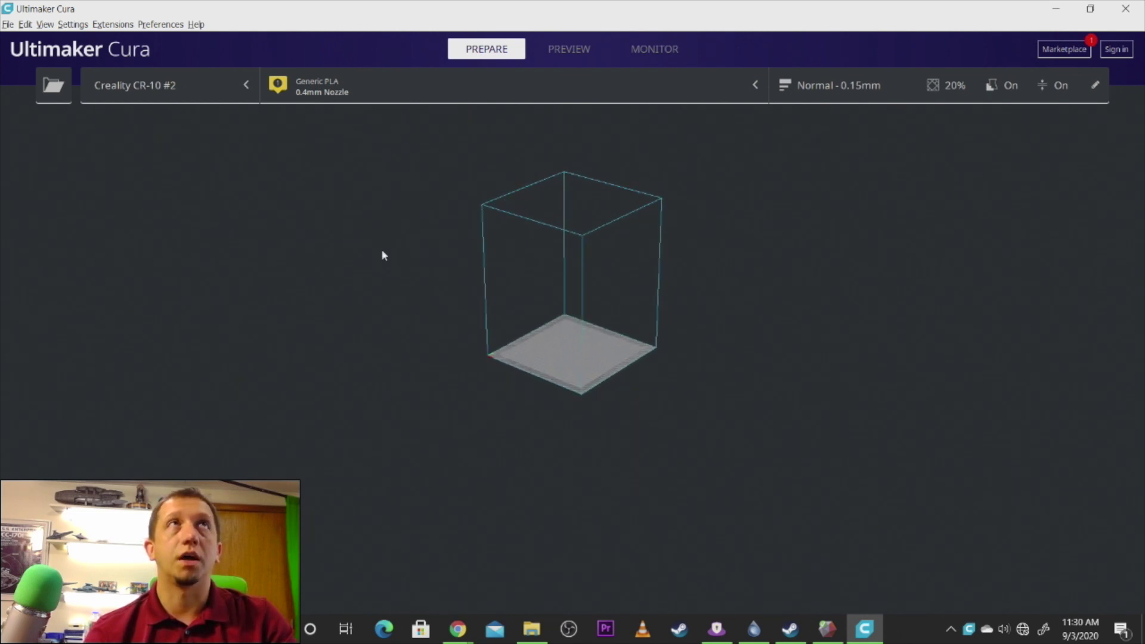
scroll(620, 297, "up", 5)
scroll(620, 296, "up", 2)
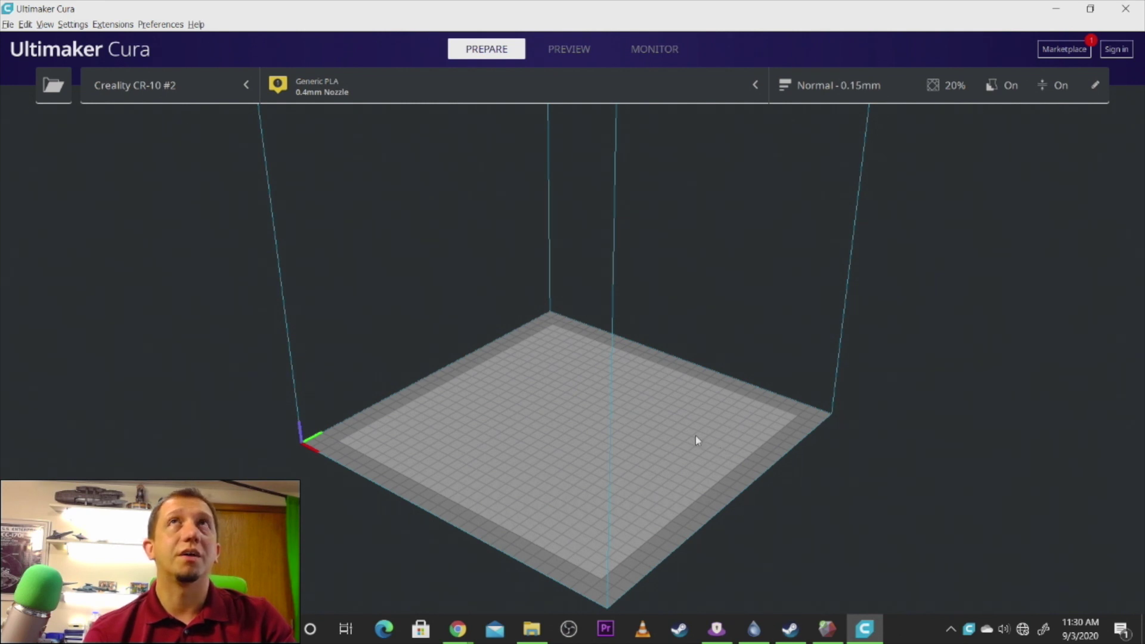
scroll(724, 492, "down", 5)
- Switch the active printer to the preset Creality Ender-3
left_click(216, 82)
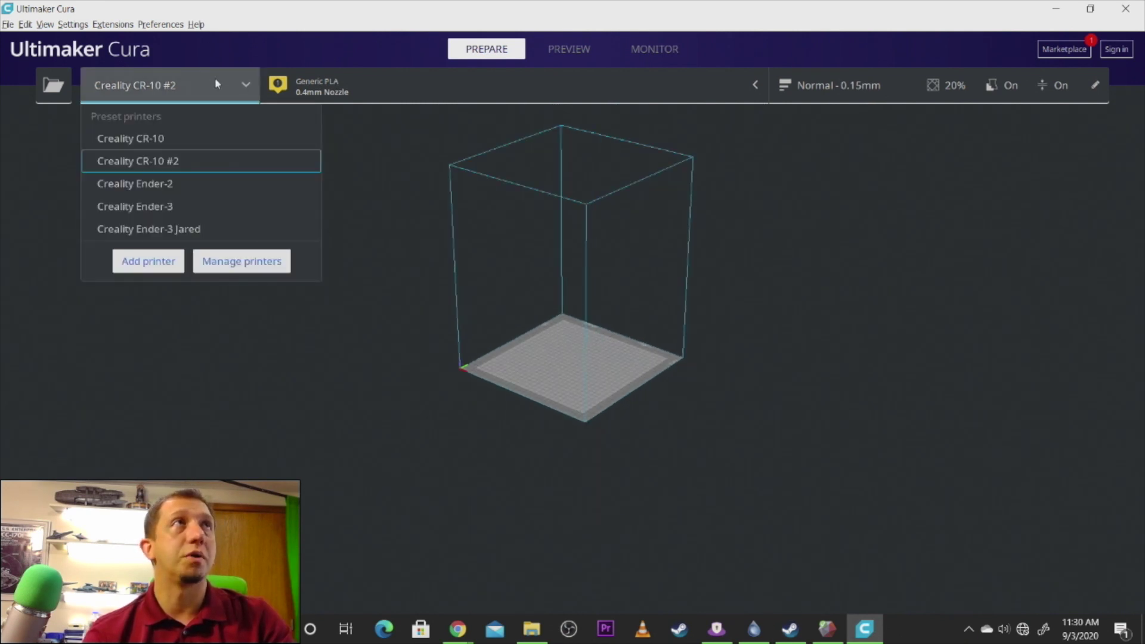
left_click(206, 211)
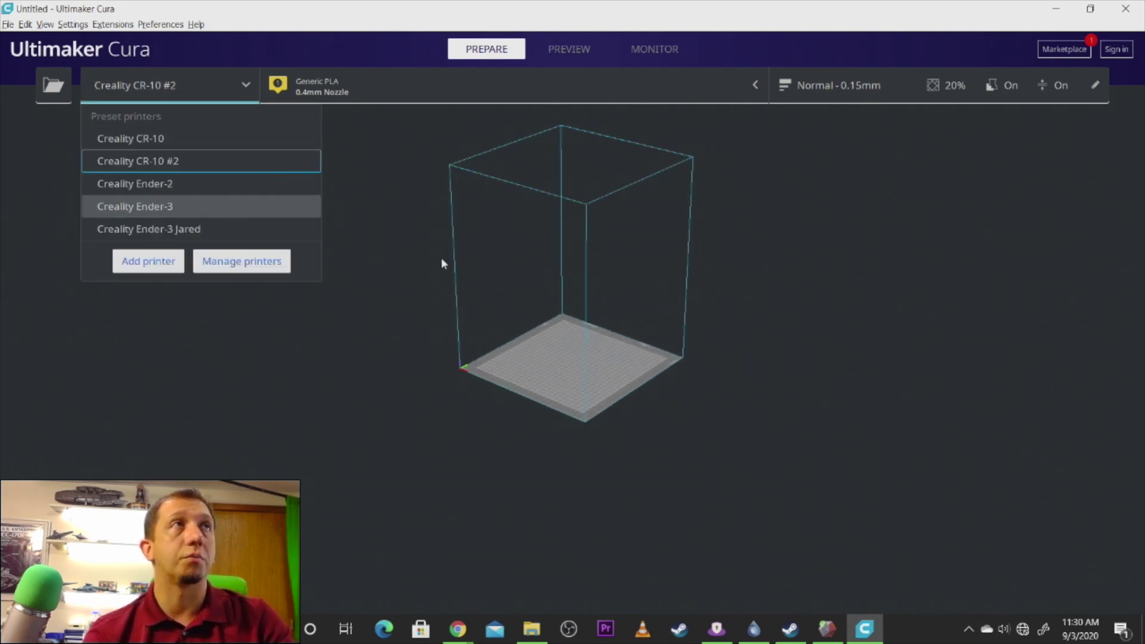
scroll(653, 363, "up", 3)
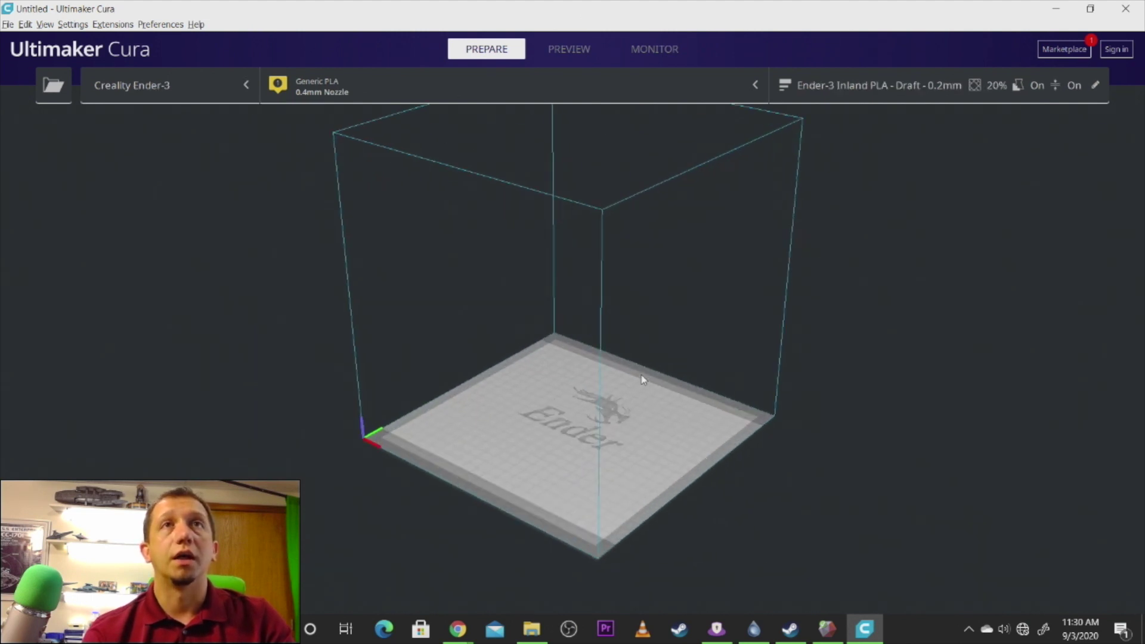
- Start adding a new printer and show the list of non-networked printers
left_click(9, 24)
mouse_move(71, 27)
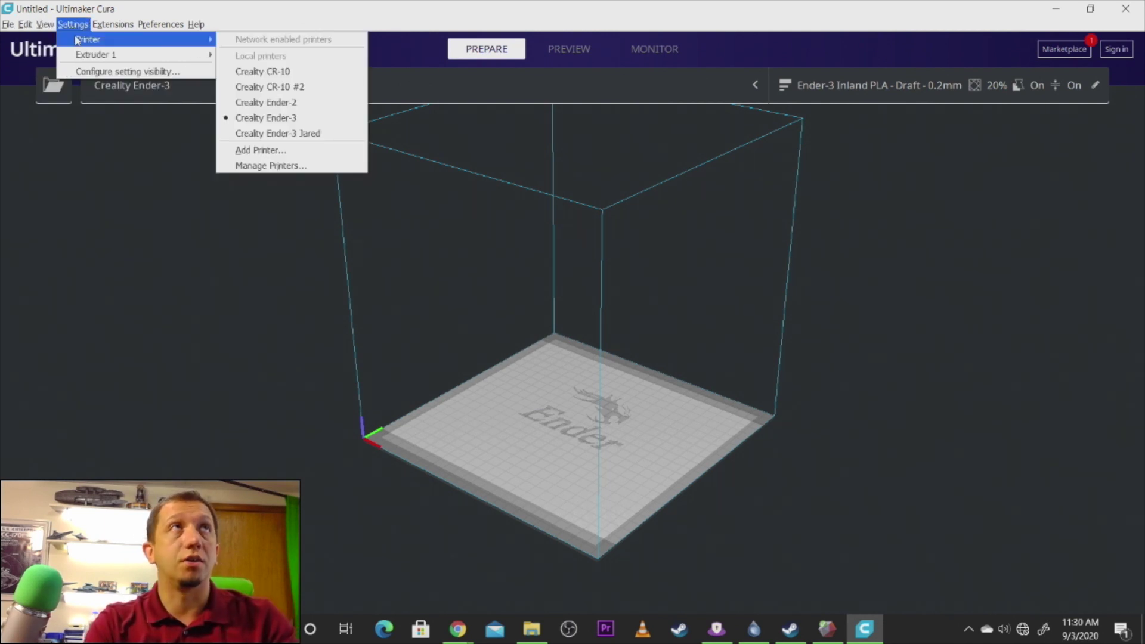
left_click(285, 150)
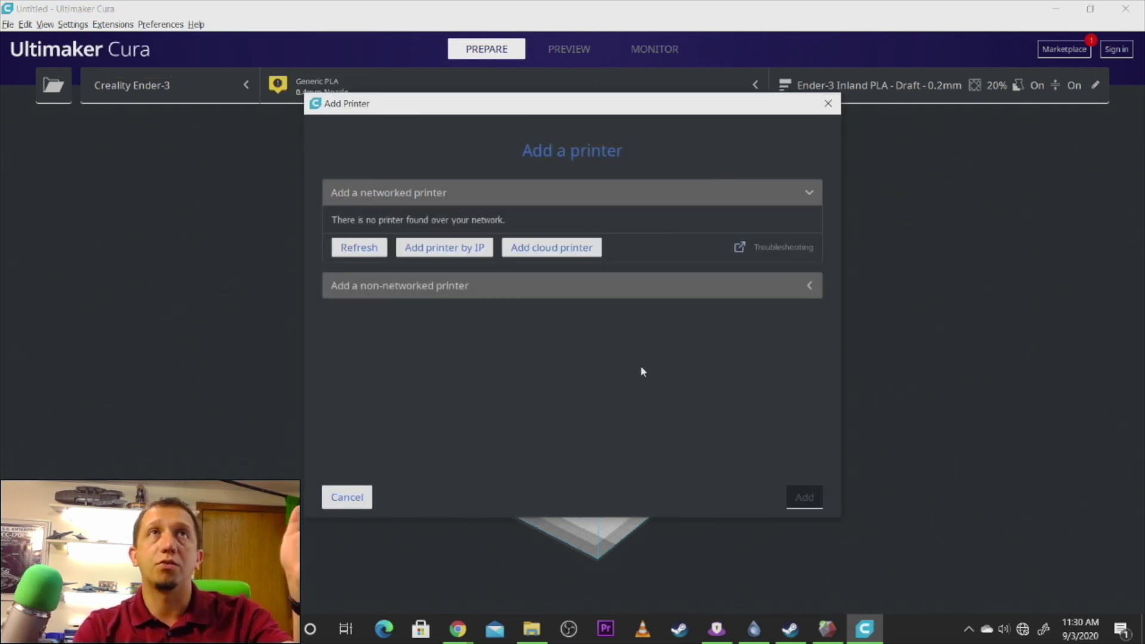
left_click(466, 285)
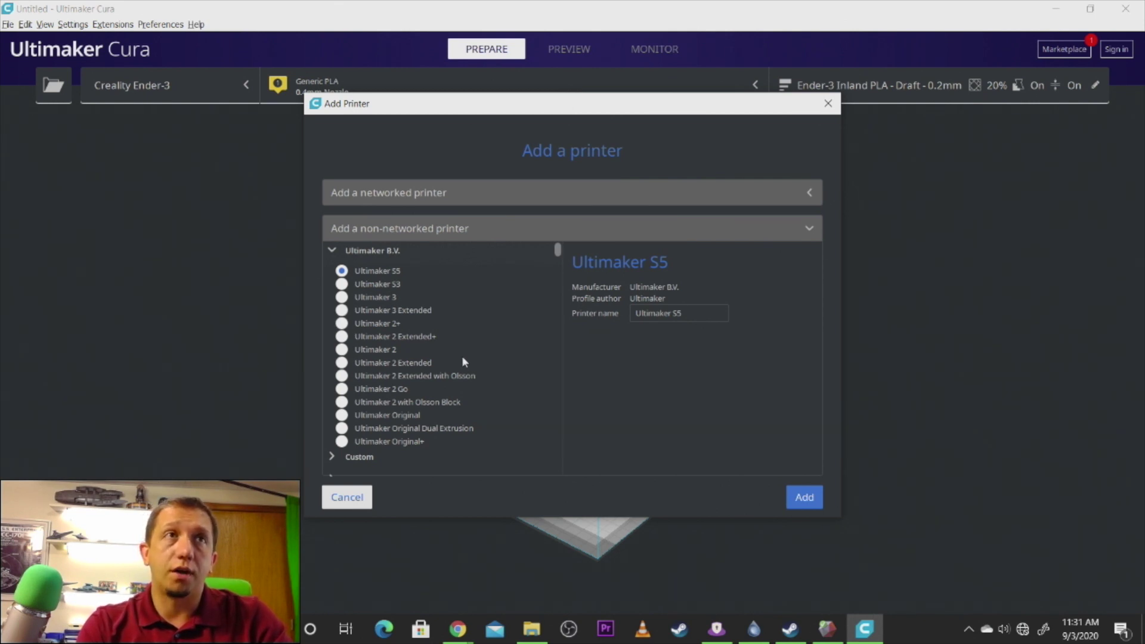
- Find the Creality printers among the manufacturers and add a Creality Ender-3 under its default name
scroll(459, 354, "down", 5)
scroll(408, 352, "down", 7)
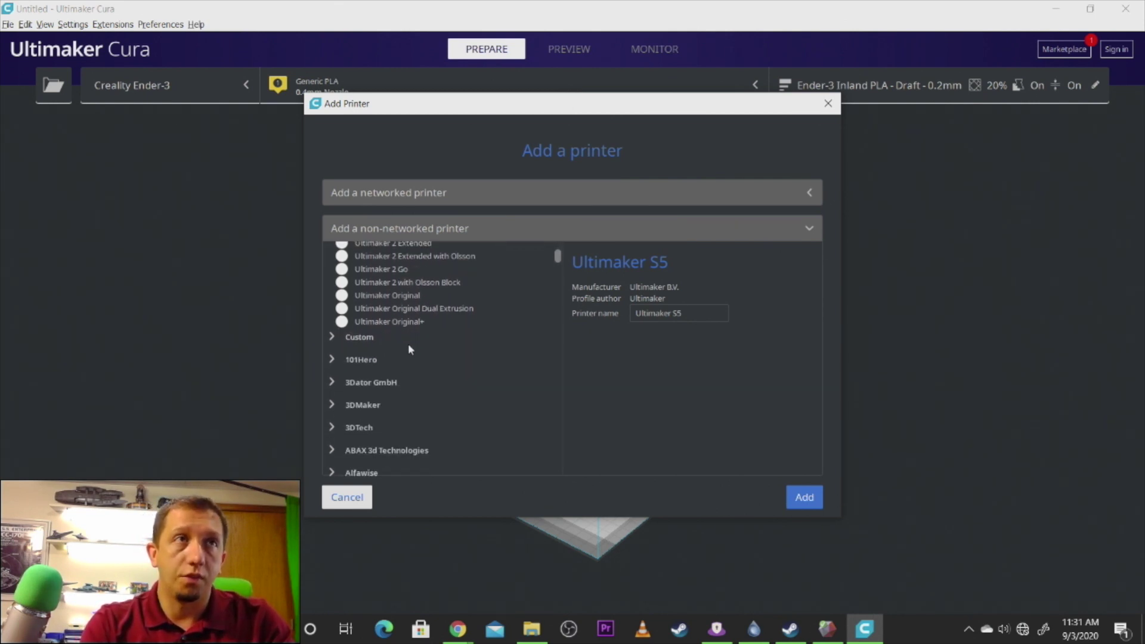
scroll(381, 393, "down", 15)
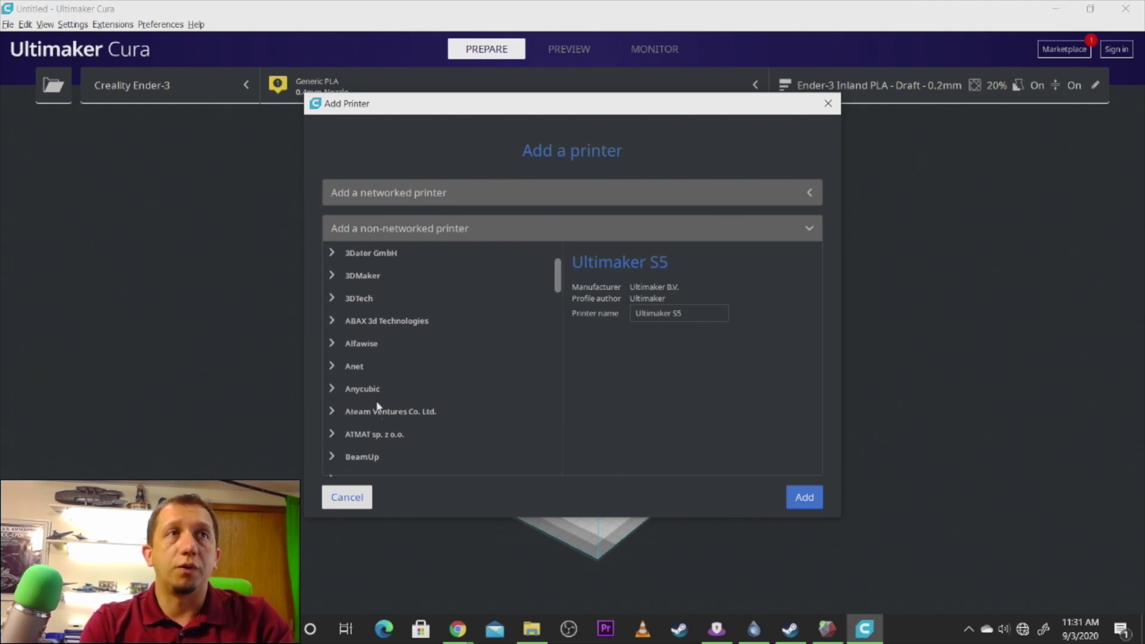
left_click(332, 324)
scroll(365, 425, "down", 12)
scroll(370, 351, "up", 3)
scroll(428, 338, "up", 5)
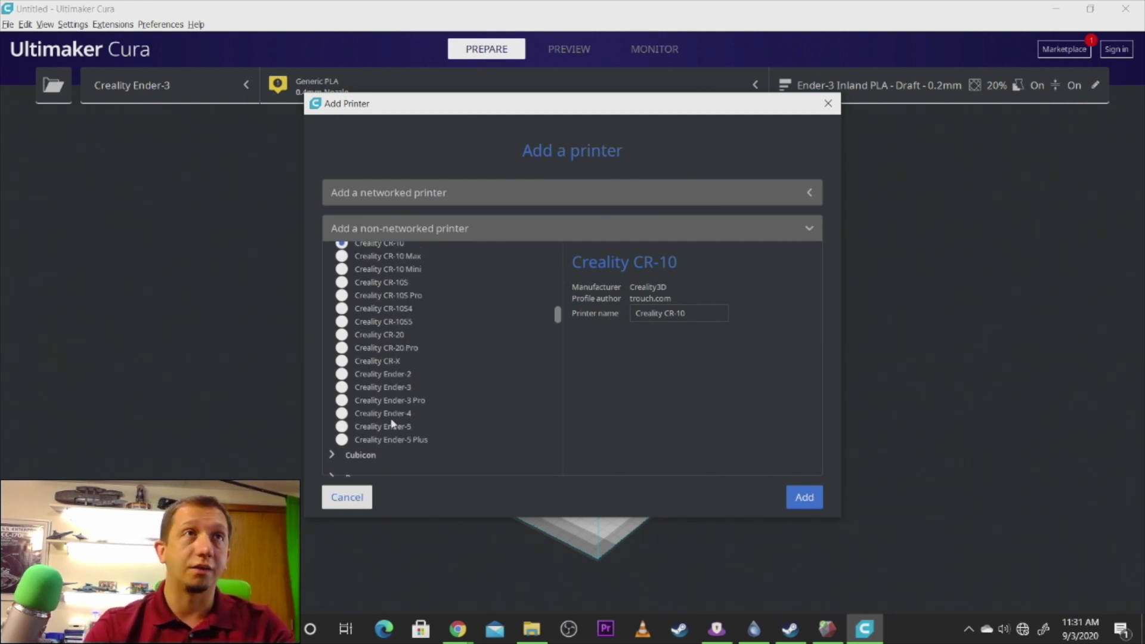
left_click(342, 387)
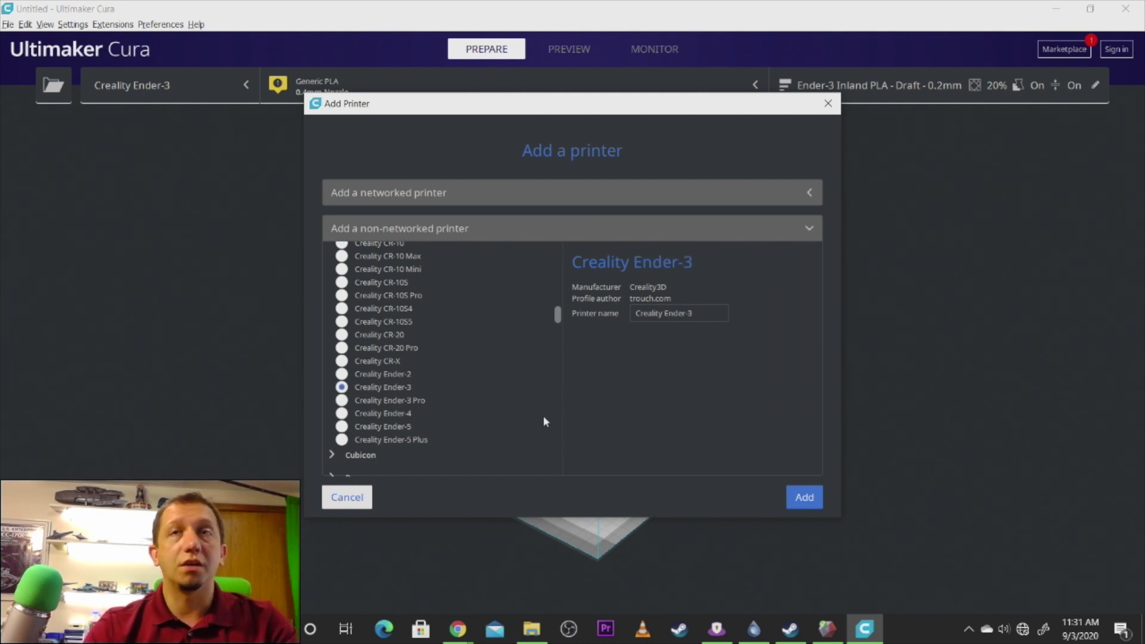
left_click(806, 499)
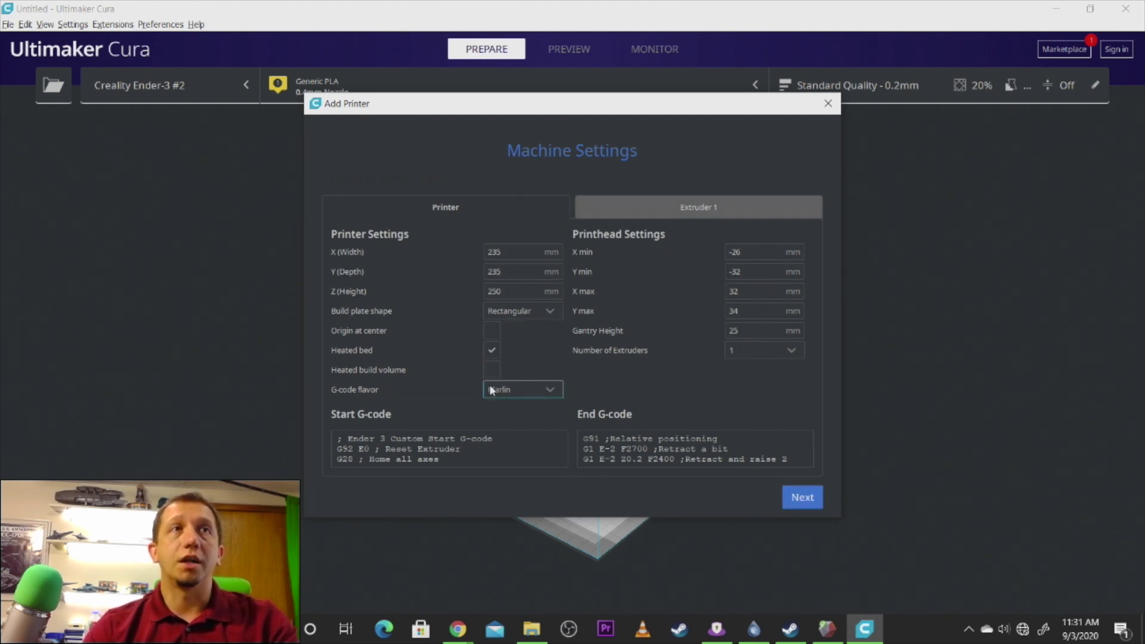
- Review the new printer's start G-code and Extruder 1 settings, and accept the default machine settings
scroll(522, 446, "down", 2)
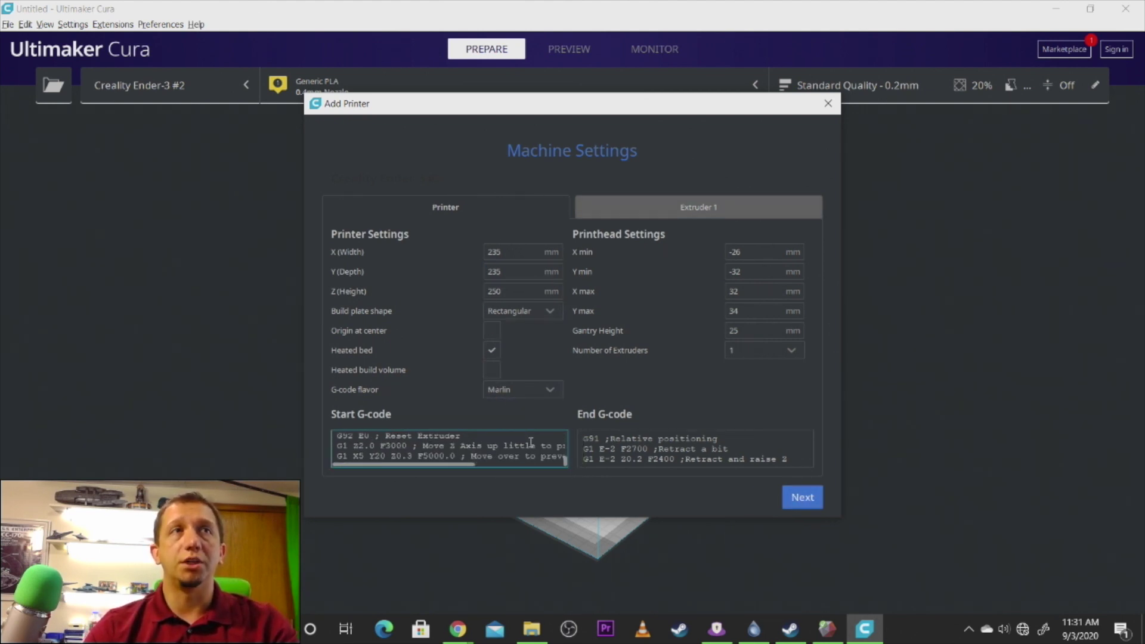
scroll(529, 438, "up", 2)
scroll(526, 440, "down", 4)
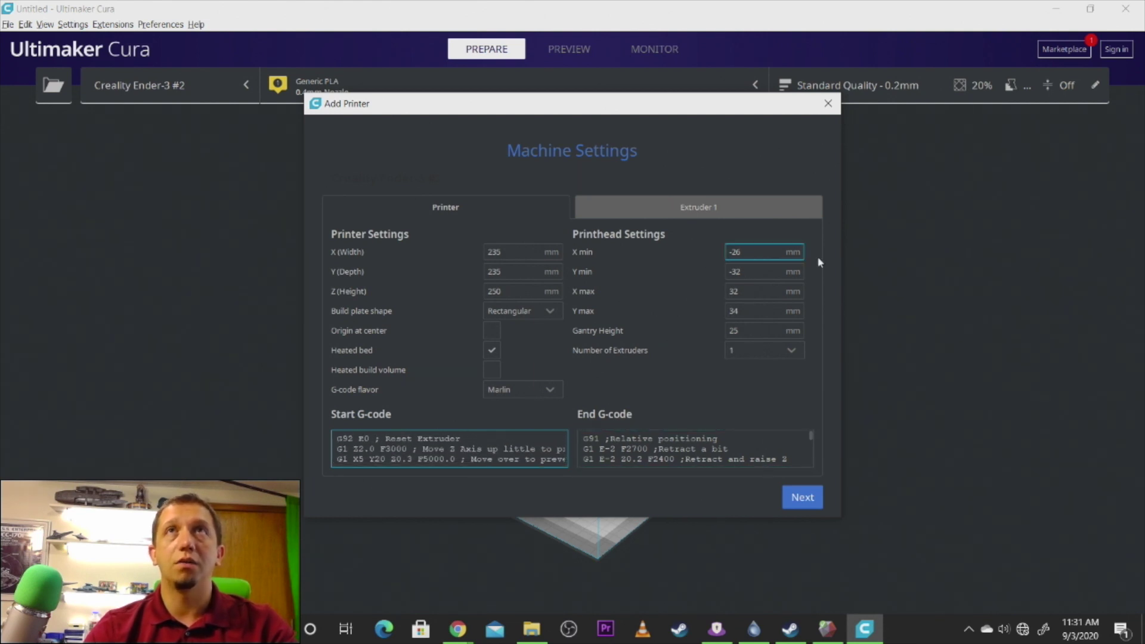
left_click(737, 214)
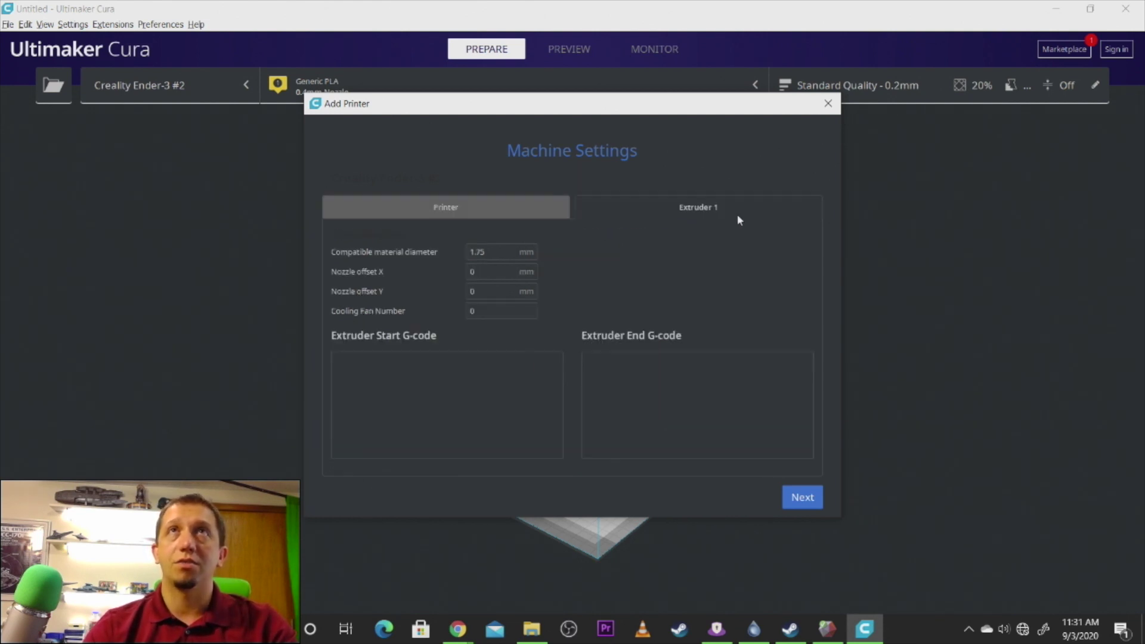
left_click(463, 204)
left_click(799, 497)
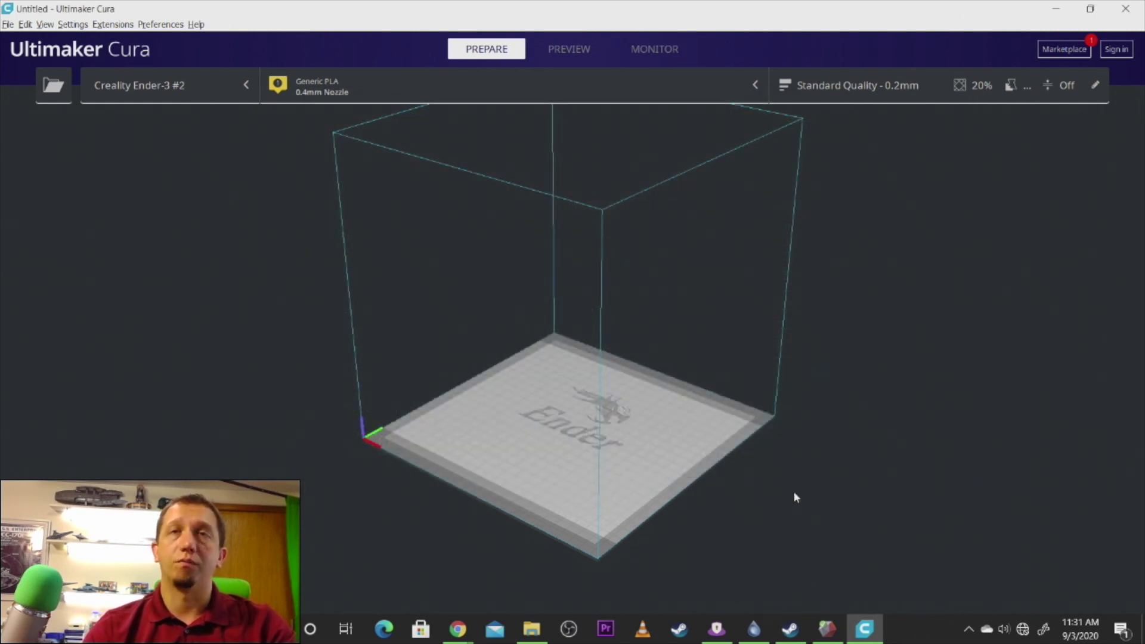
right_click_drag(504, 320, 567, 322)
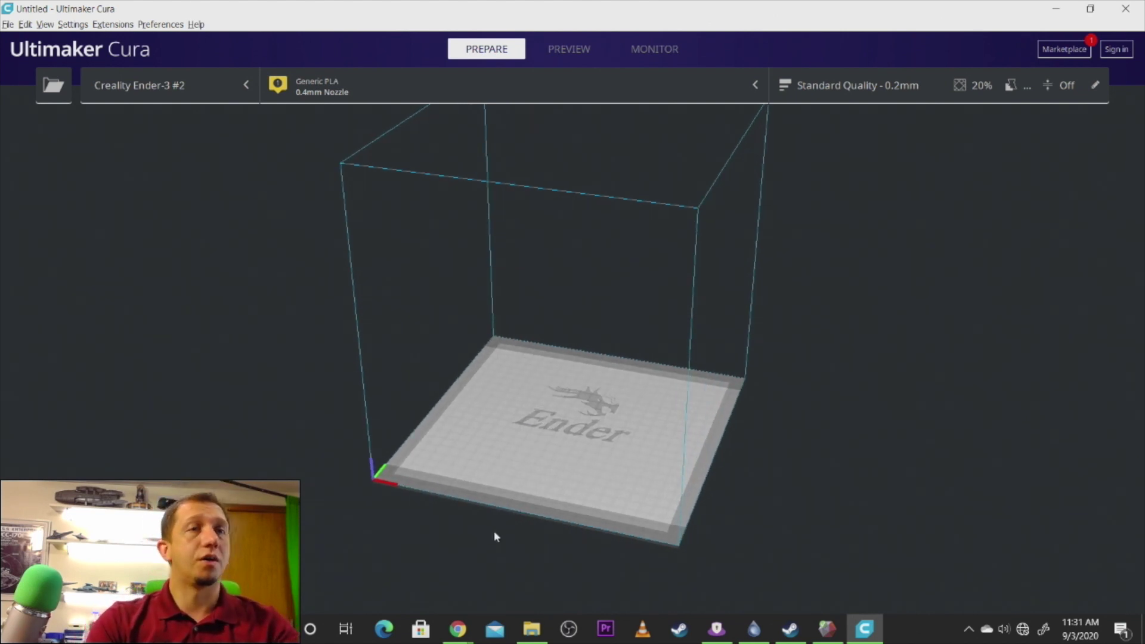
- Switch to File Explorer and extract the Star_Trek_TNG_Ambassador_Concept archive within the Downloads folder
left_click(543, 636)
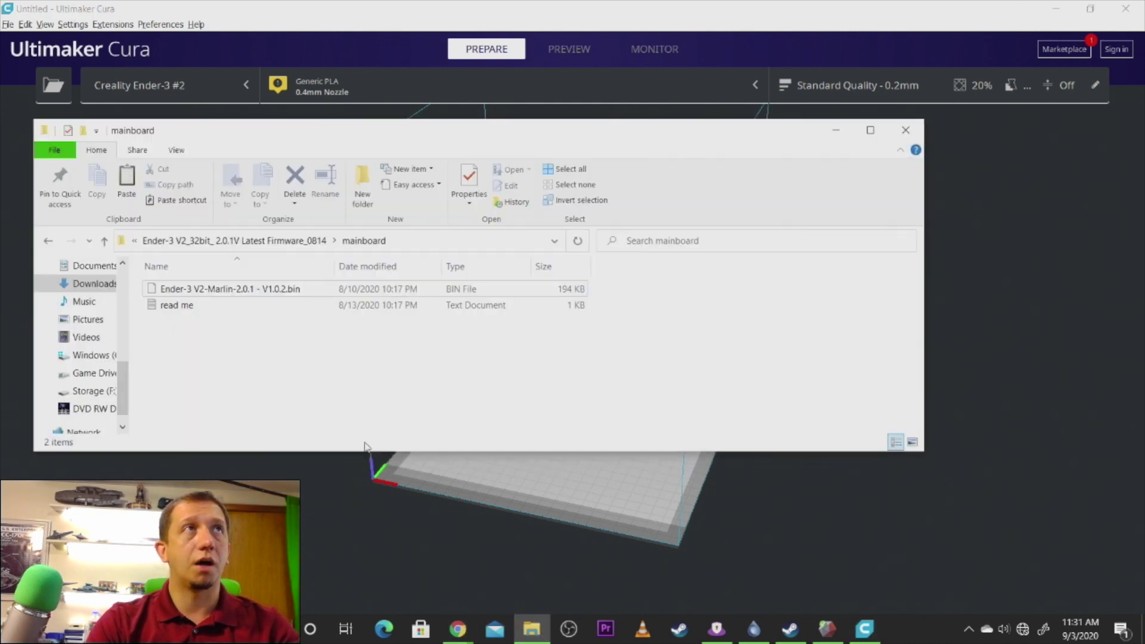
left_click(114, 287)
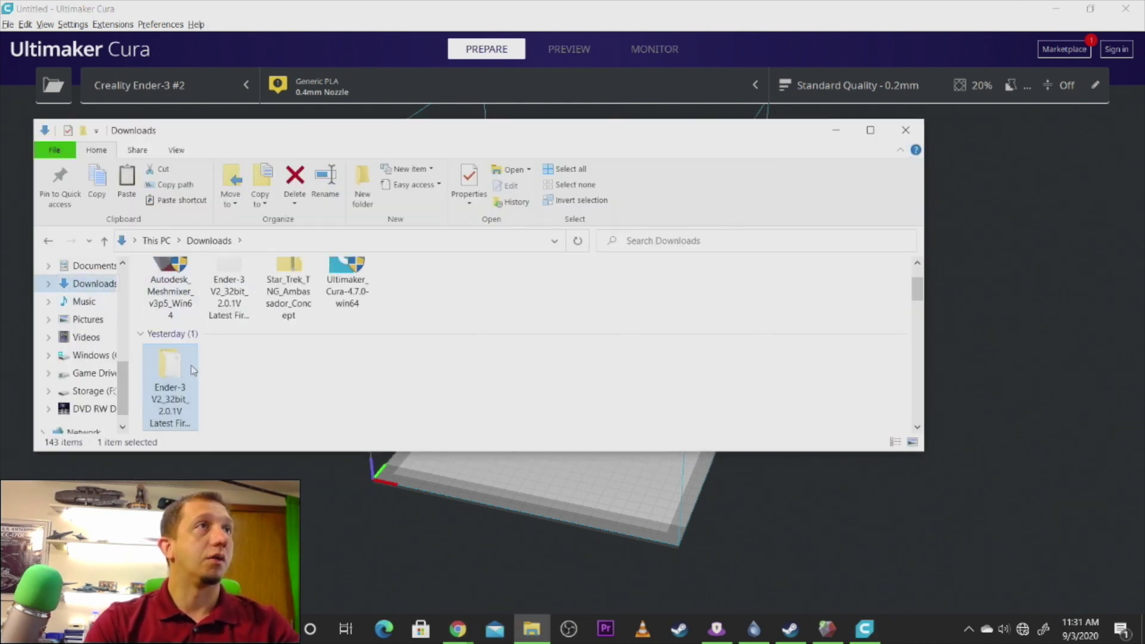
scroll(184, 345, "up", 1)
left_click(293, 305)
right_click(292, 305)
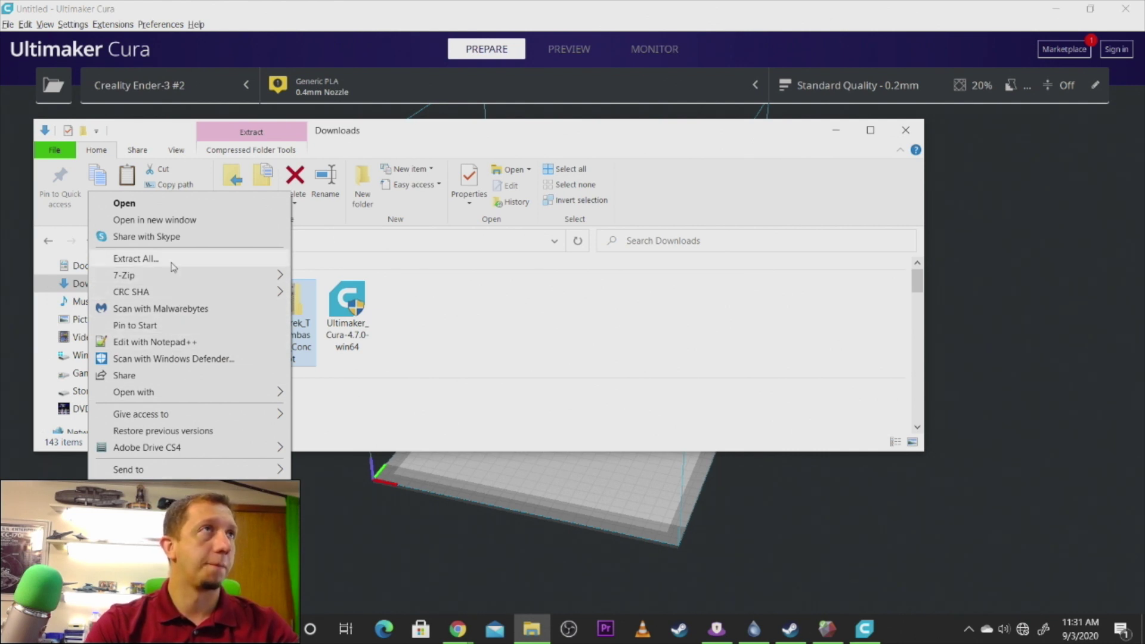
left_click(136, 258)
left_click(689, 465)
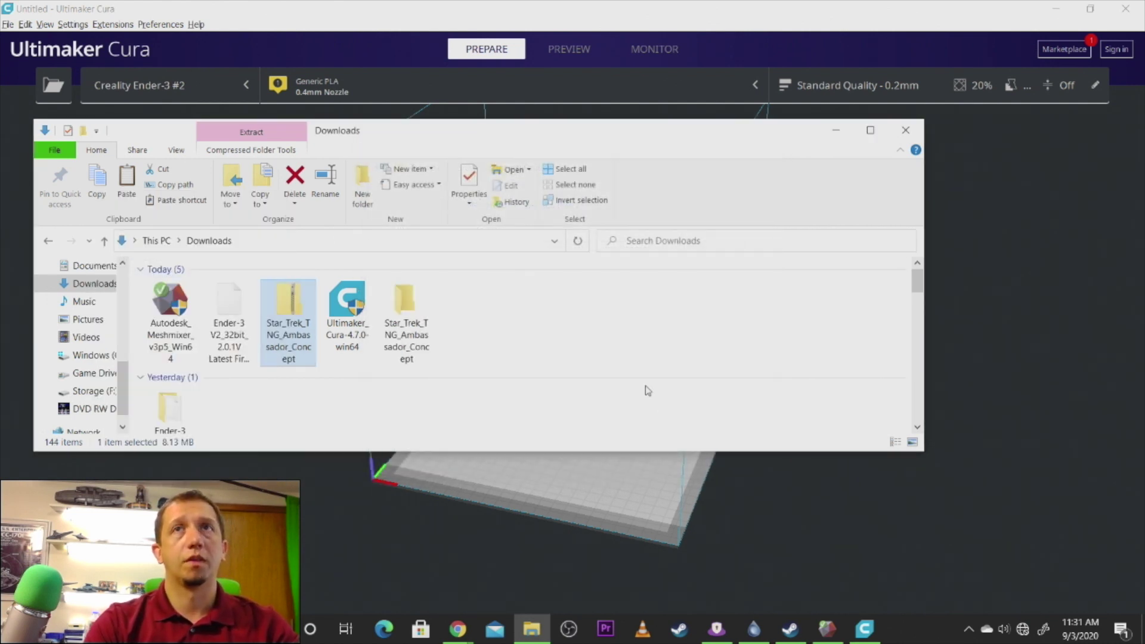
- Open the files folder inside the extracted Star_Trek_TNG_Ambassador_Concept folder
left_click(406, 301)
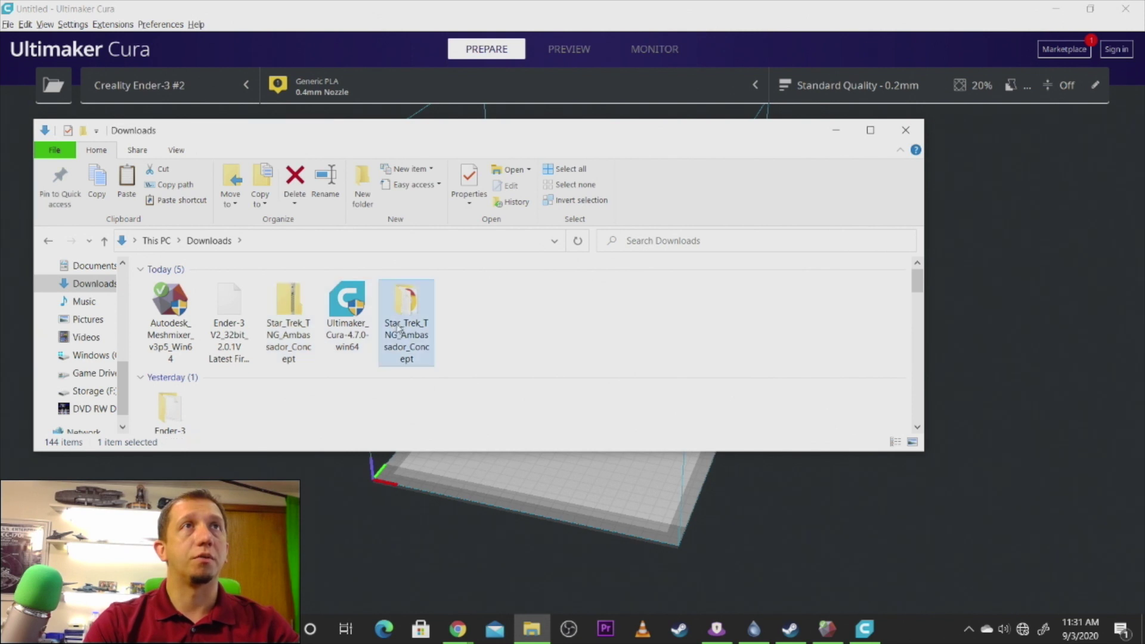
key("Return")
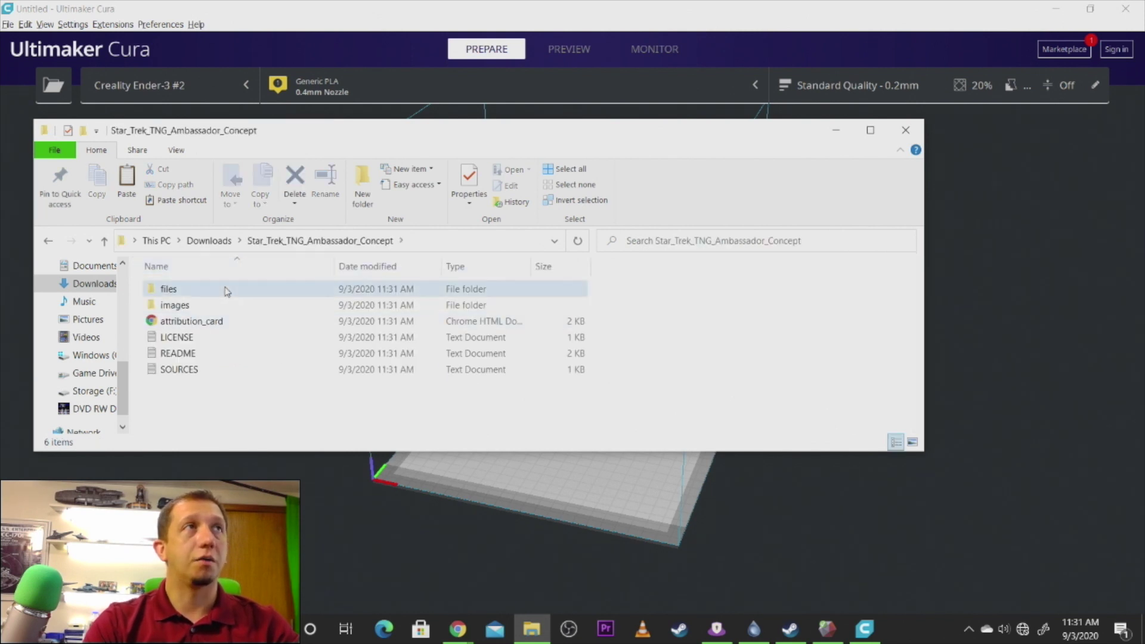
double_click(179, 288)
- Switch to Cura and load Ambassador_Concept.stl from the files folder of Star_Trek_TNG_Ambassador_Concept in Downloads
left_click(8, 25)
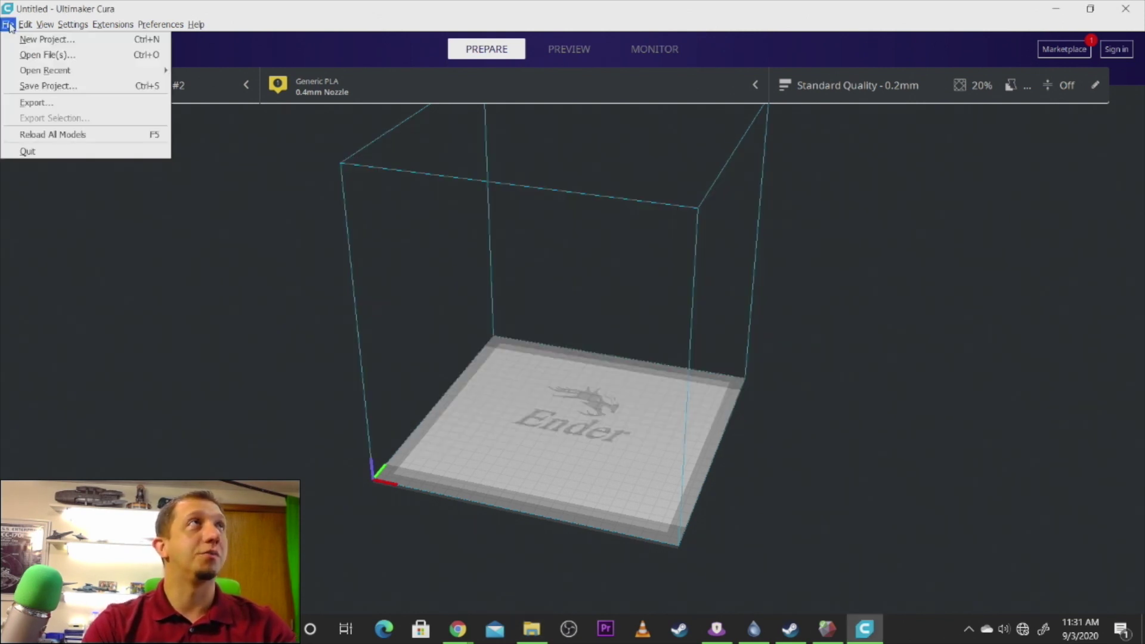
left_click(31, 54)
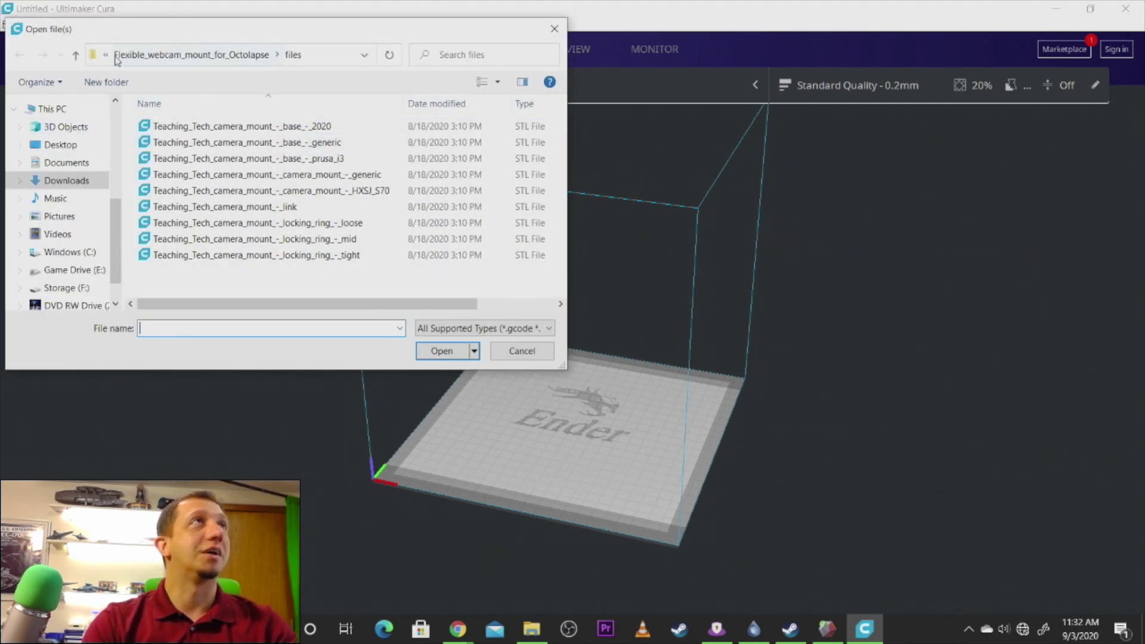
left_click(71, 182)
double_click(191, 147)
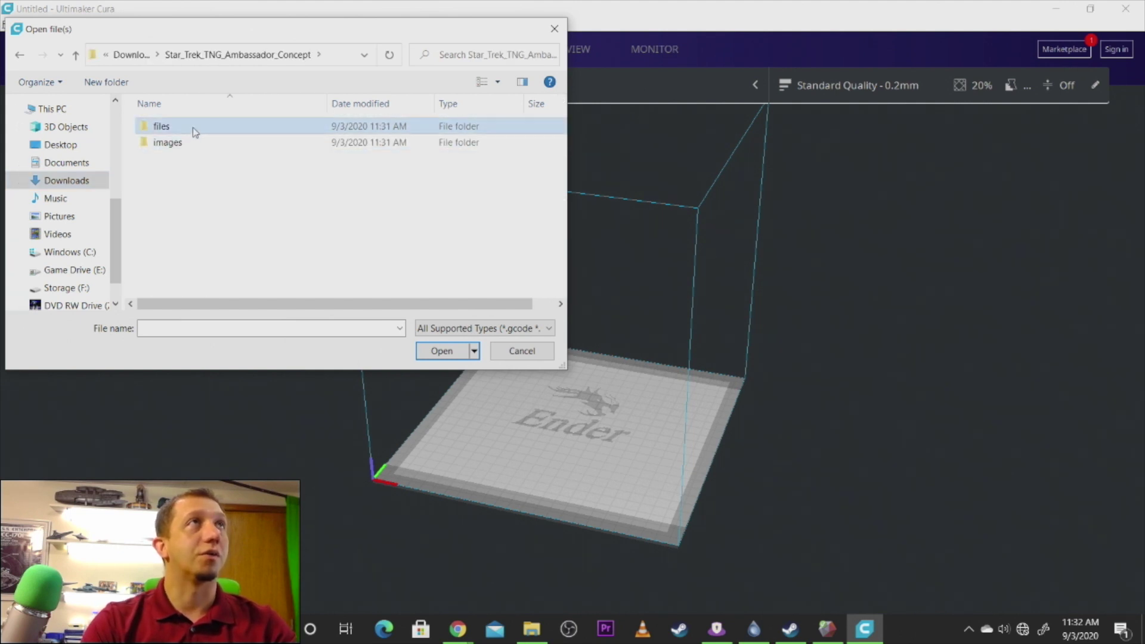
double_click(192, 127)
left_click(192, 127)
left_click(444, 356)
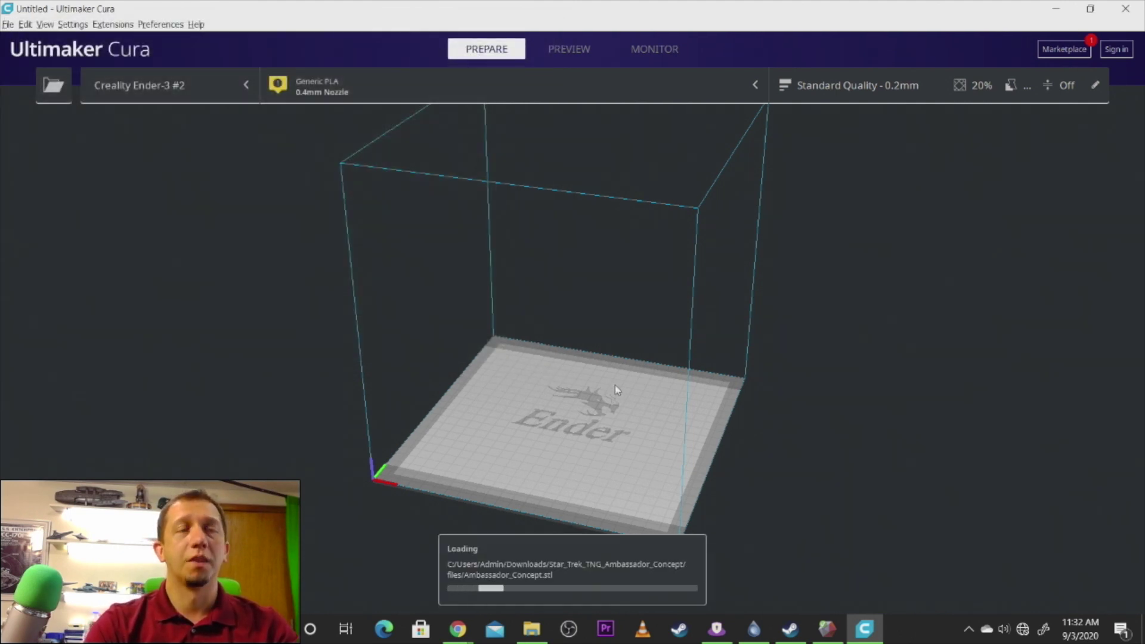
- Dismiss the Model errors message and inspect the loaded starship from above and from the side
right_click_drag(598, 511, 498, 448)
scroll(635, 473, "up", 5)
scroll(634, 473, "down", 2)
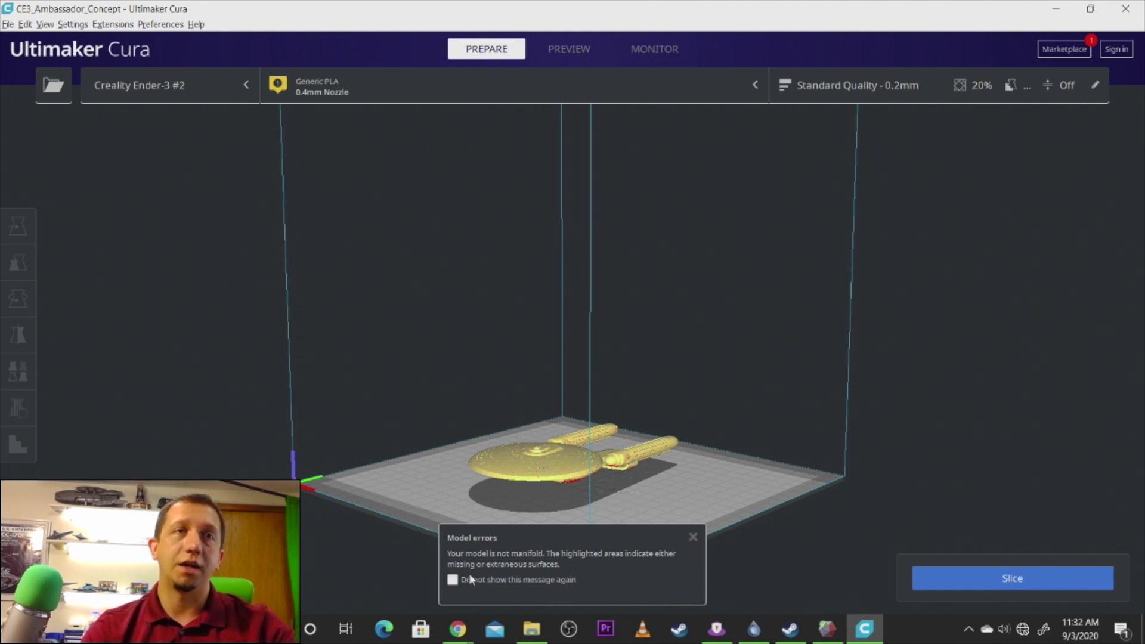
left_click(695, 537)
scroll(655, 539, "up", 4)
right_click_drag(632, 531, 614, 605)
scroll(567, 585, "up", 6)
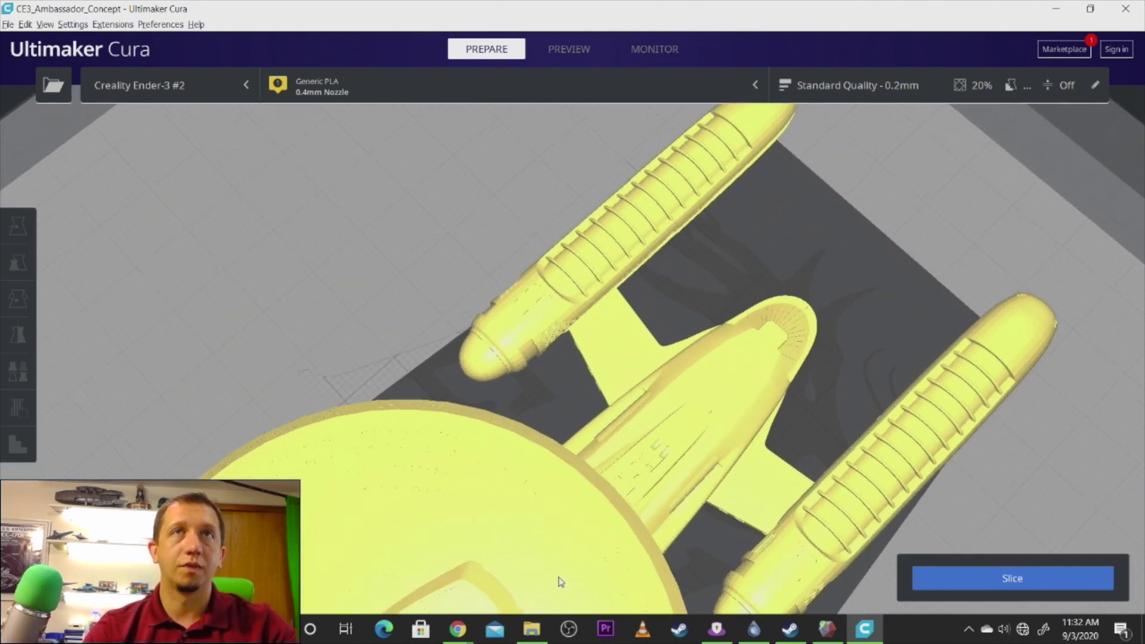
scroll(560, 505, "down", 10)
right_click_drag(527, 496, 481, 375)
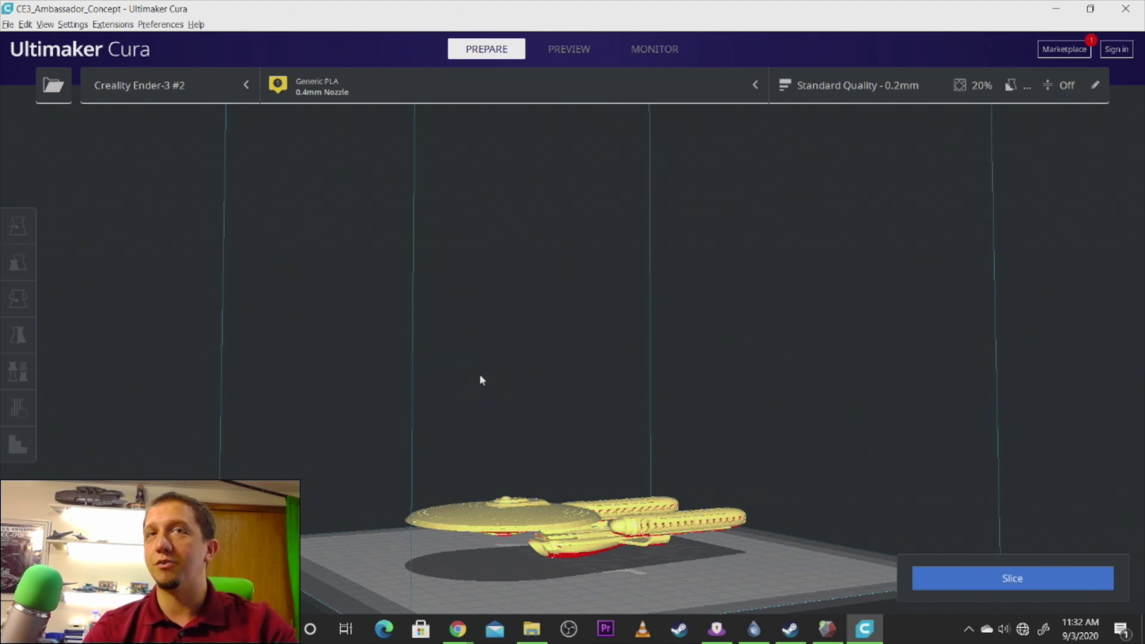
right_click_drag(577, 465, 553, 469)
- Rotate the starship model 90° so it stands upright with the saucer above the nacelles
left_click(575, 536)
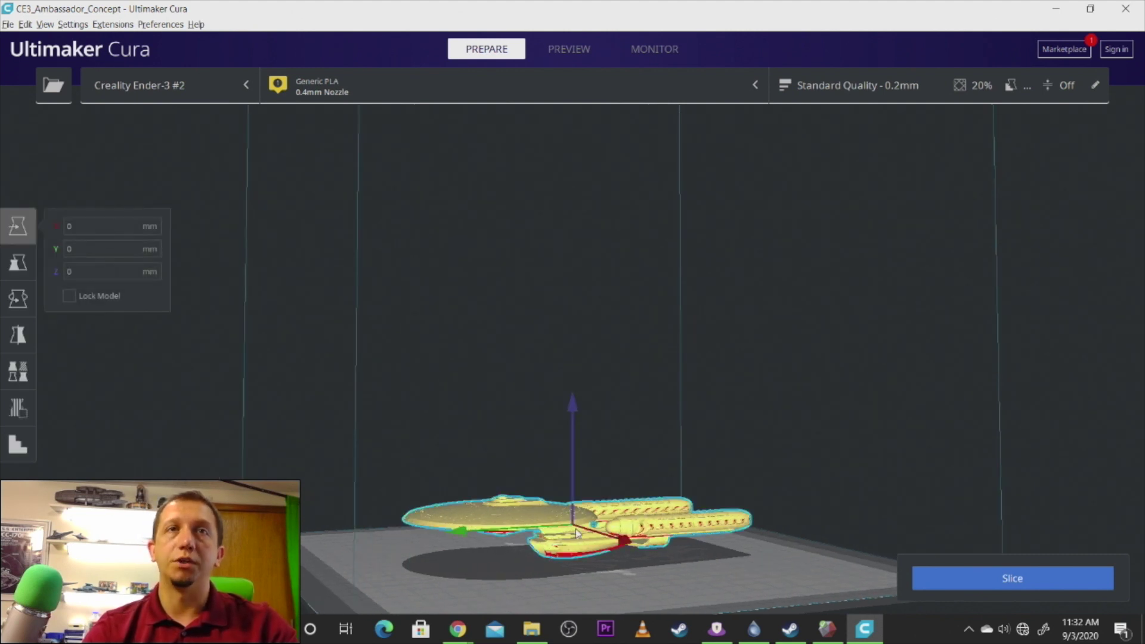
left_click(18, 262)
left_click(17, 310)
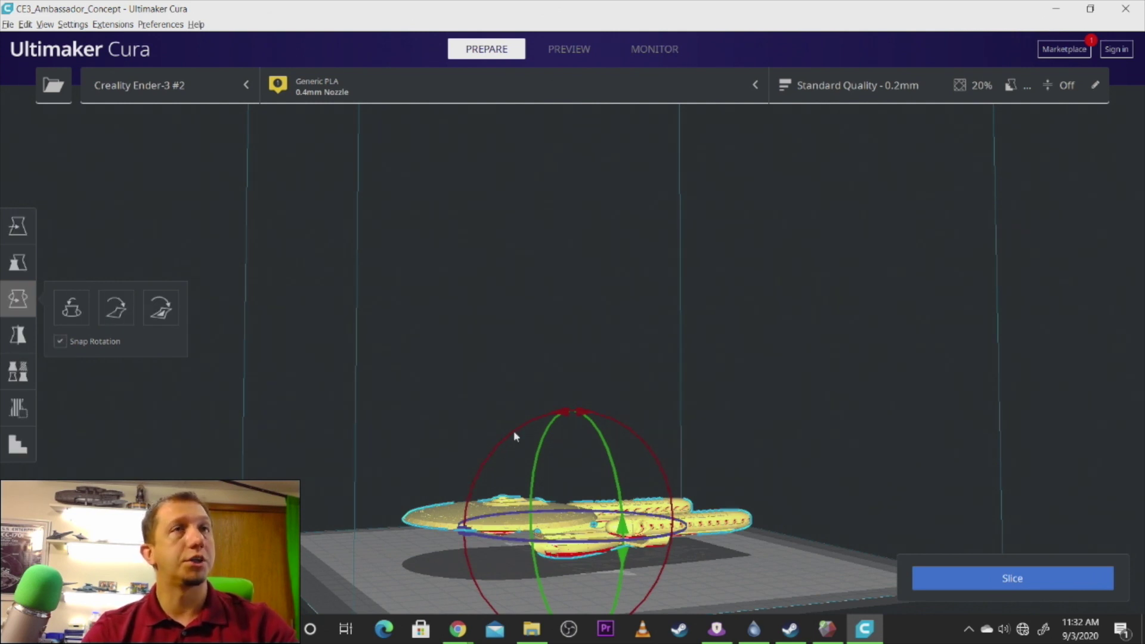
left_click_drag(500, 442, 658, 453)
right_click_drag(716, 479, 646, 484)
- Set the upright model's Z position to 0 mm so it rests on the build plate, and deselect it
left_click(18, 225)
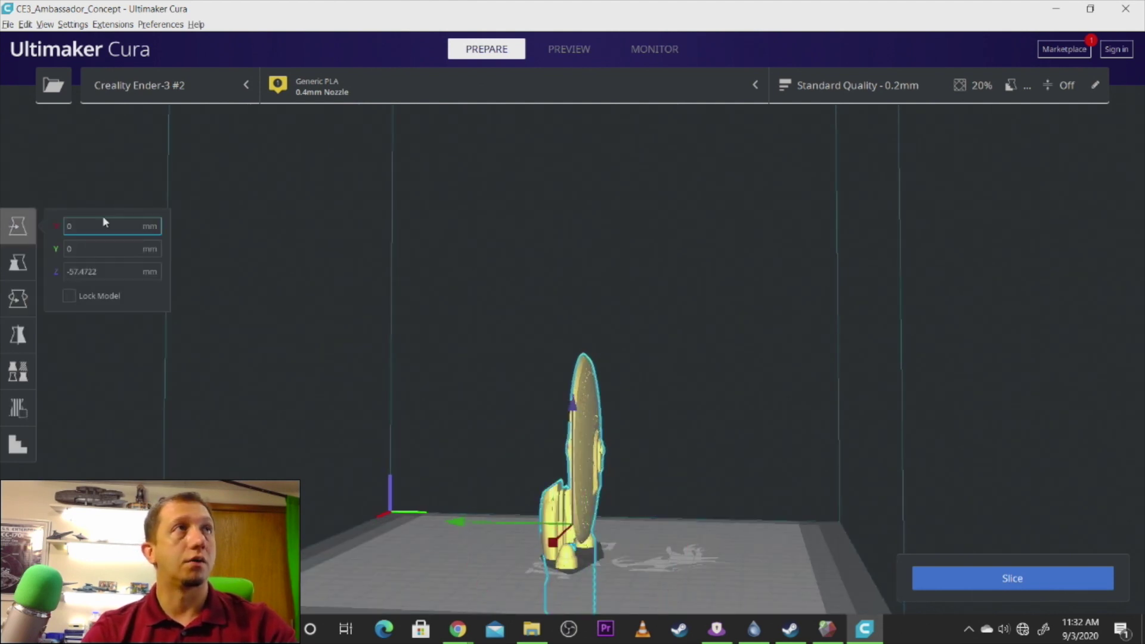
left_click_drag(120, 270, 13, 272)
type("0")
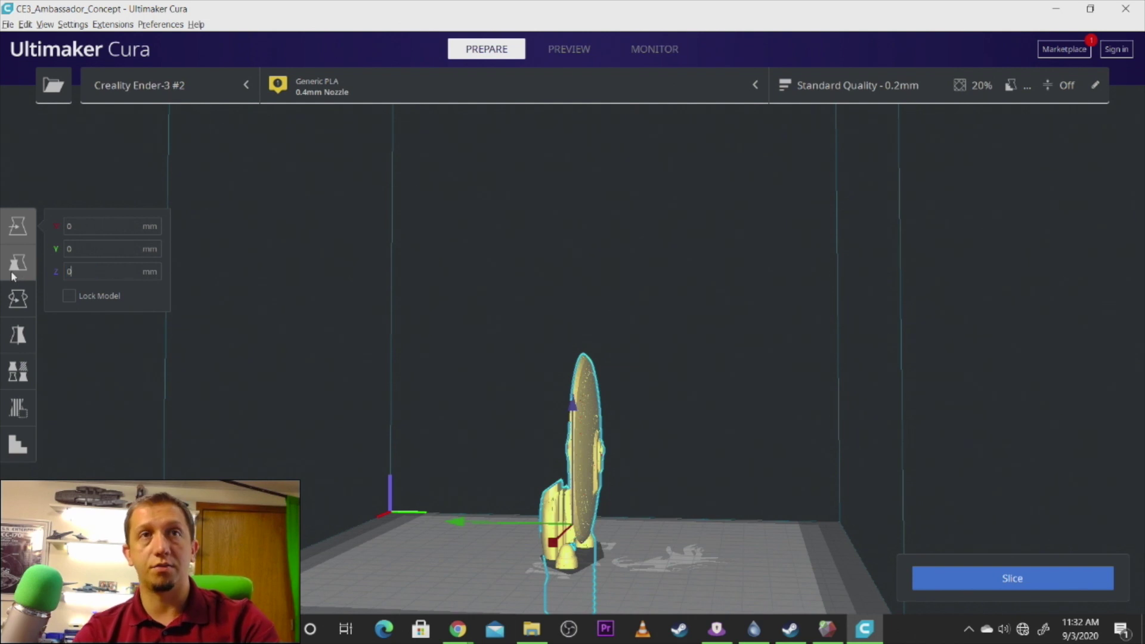
left_click(439, 389)
right_click_drag(658, 469, 401, 476)
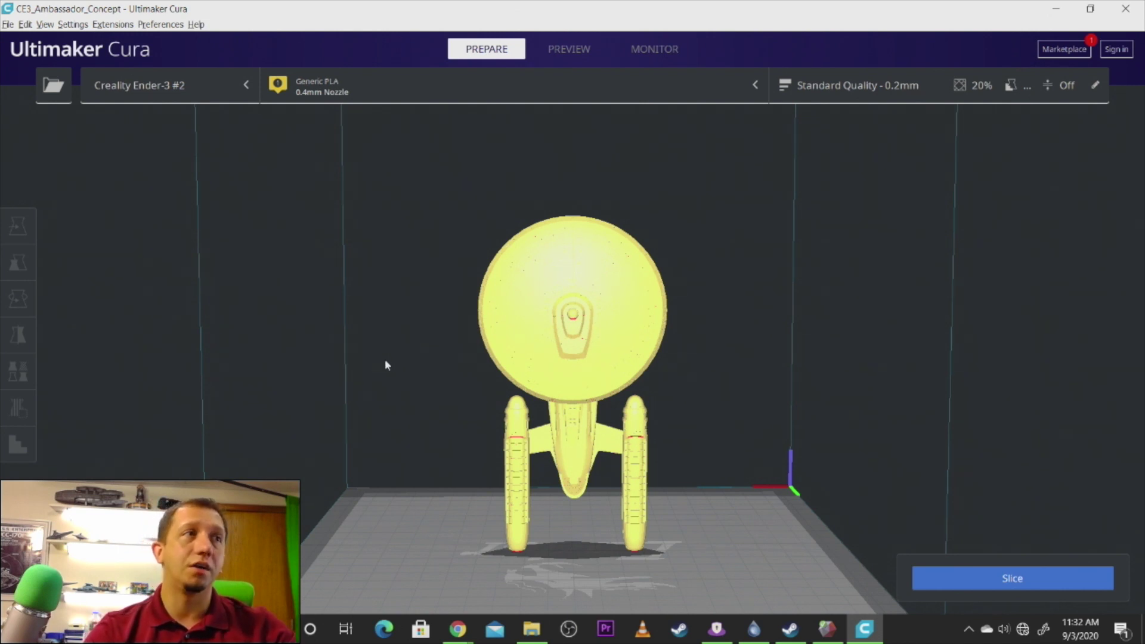
- Show the print settings and look through them down to the Speed section
left_click(945, 94)
scroll(954, 302, "down", 10)
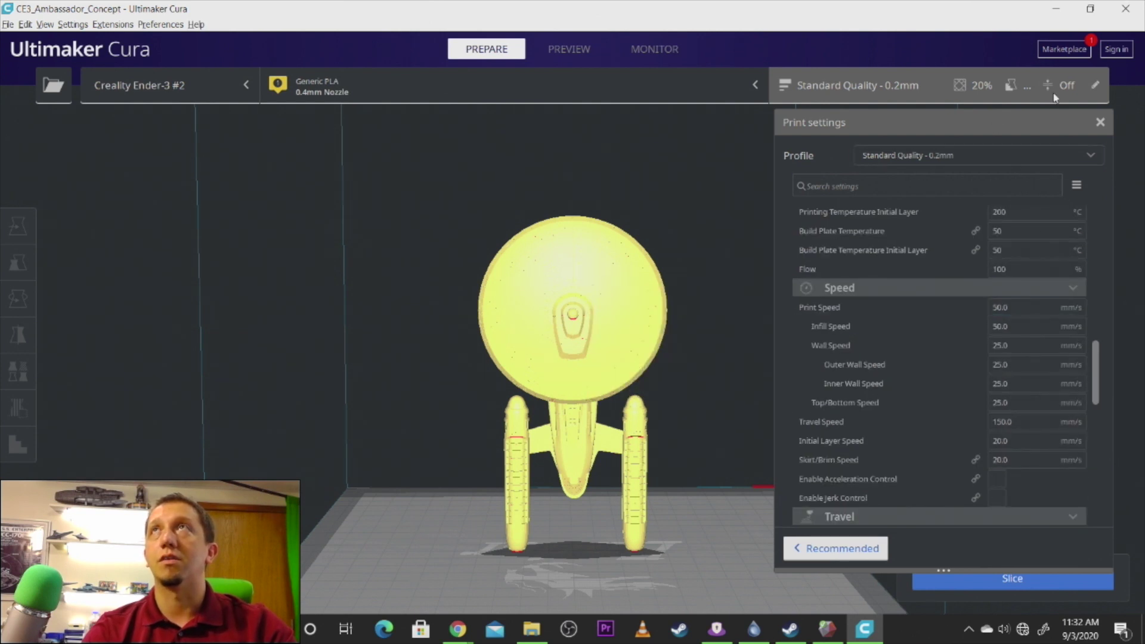
- Update the Sidebar GUI plugin among the installed Marketplace packages
left_click(1068, 51)
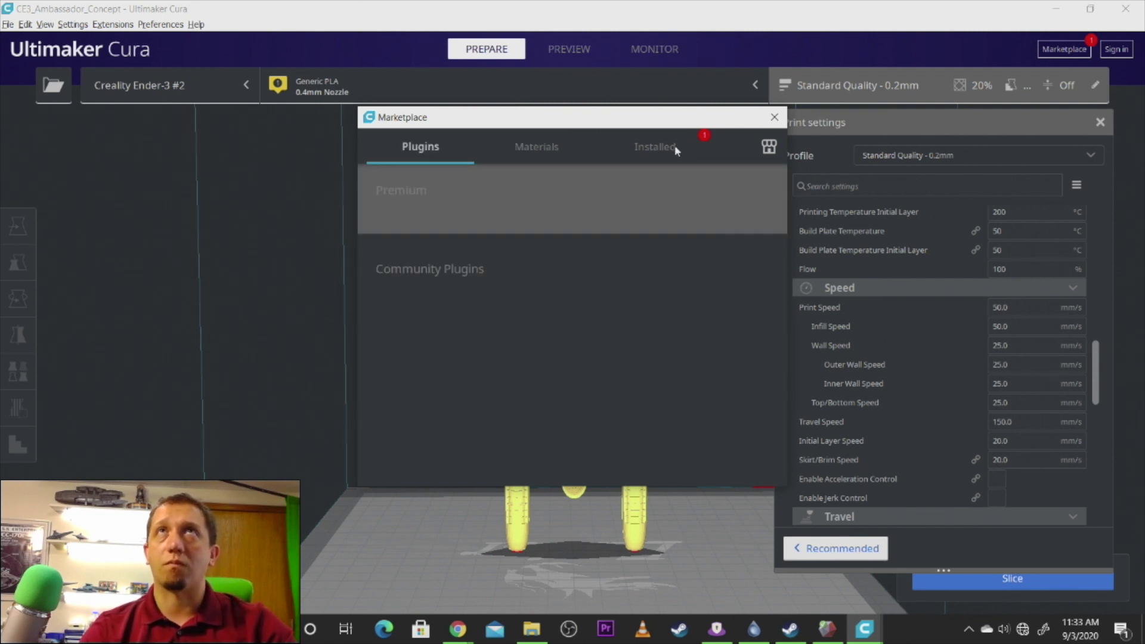
left_click(538, 146)
left_click(637, 146)
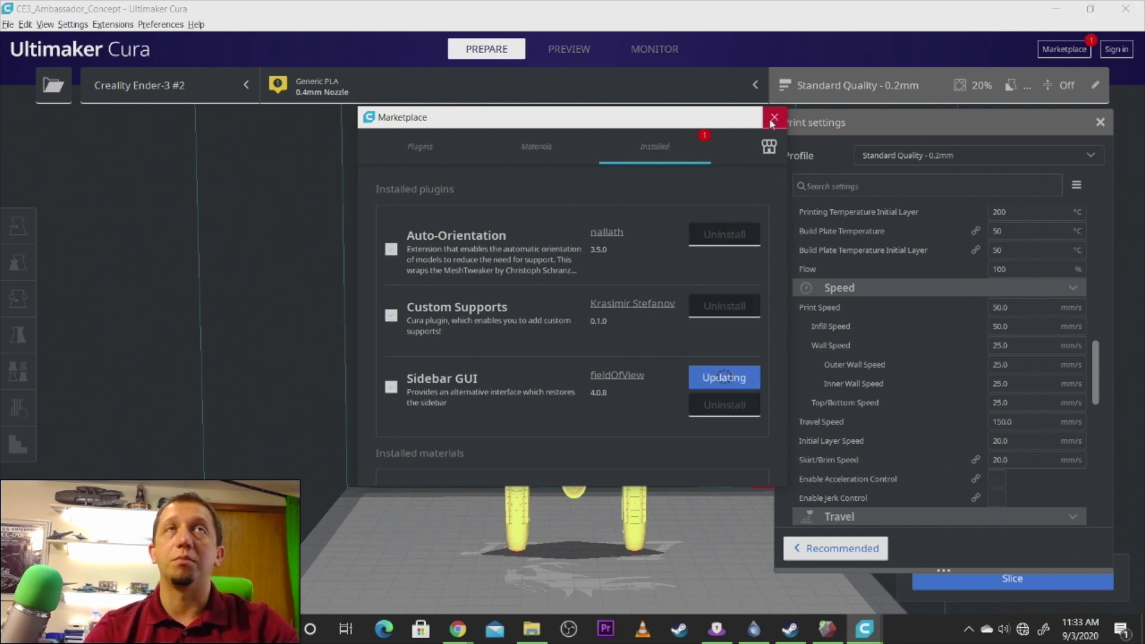
left_click(714, 490)
scroll(582, 329, "down", 5)
scroll(570, 295, "up", 5)
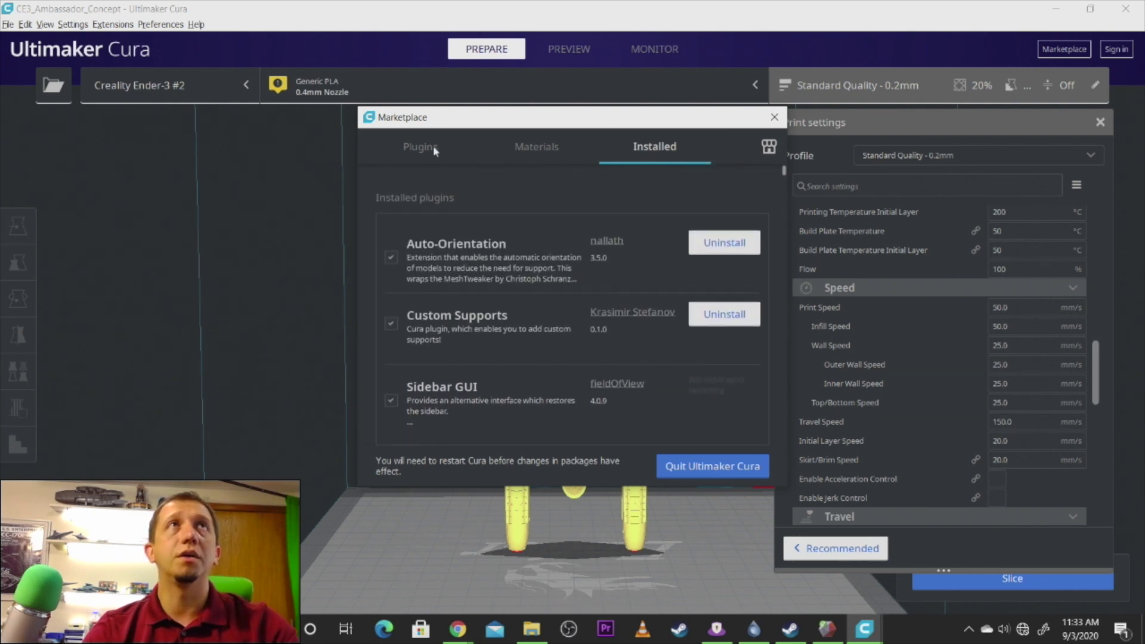
- Browse the plugins offered in the Marketplace, from the community plugins to the premium ones
left_click(432, 145)
scroll(636, 286, "down", 15)
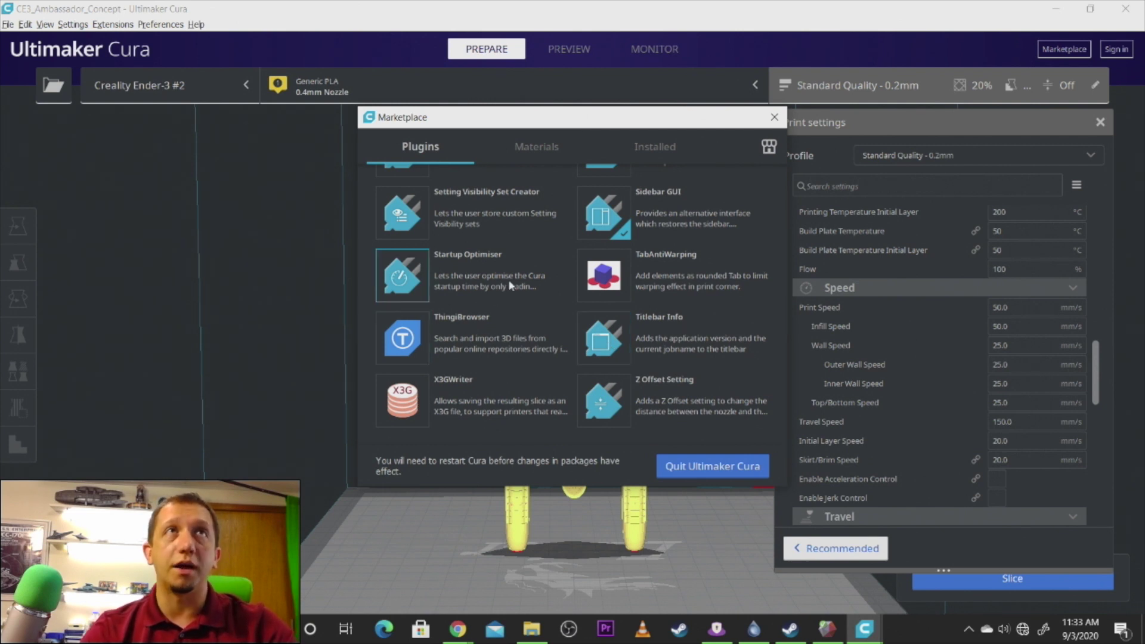
scroll(510, 279, "up", 2)
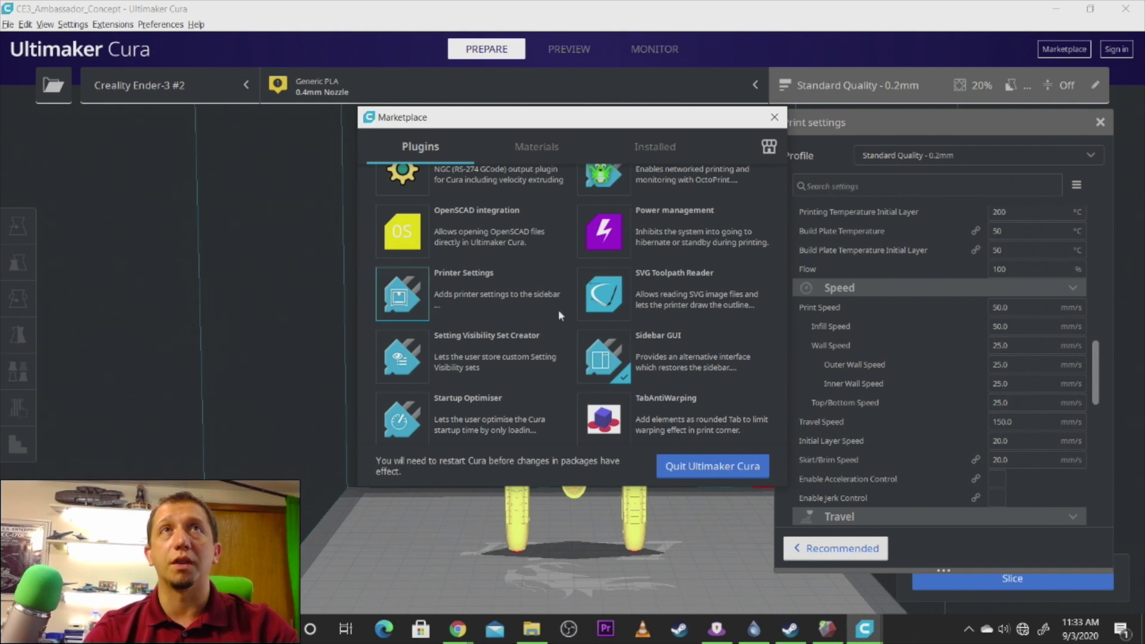
scroll(546, 346, "up", 4)
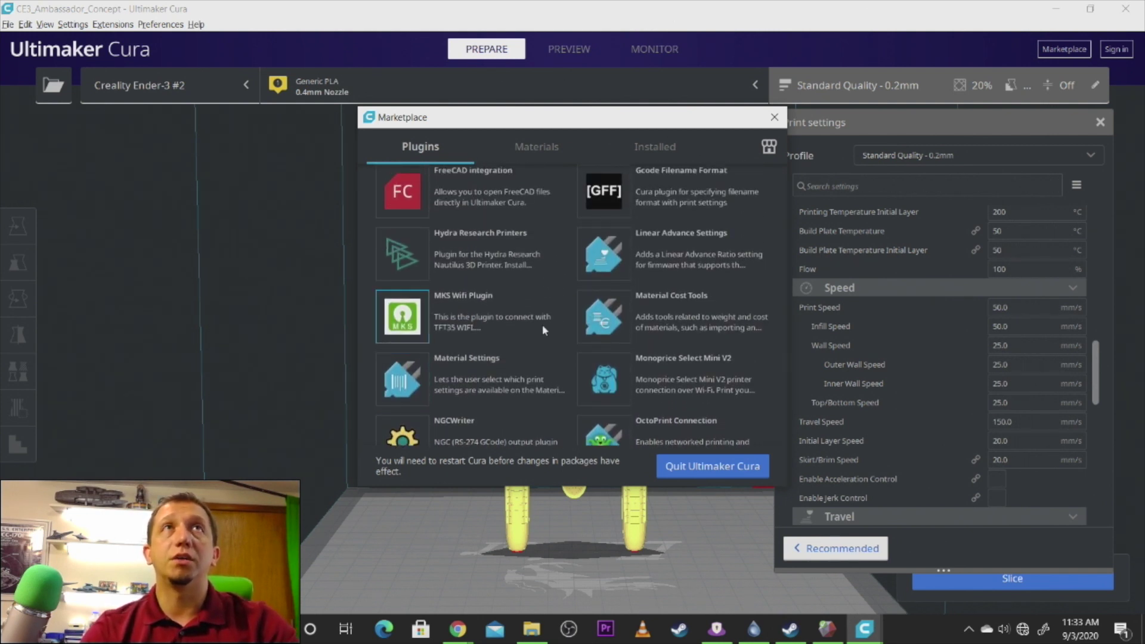
scroll(540, 331, "up", 3)
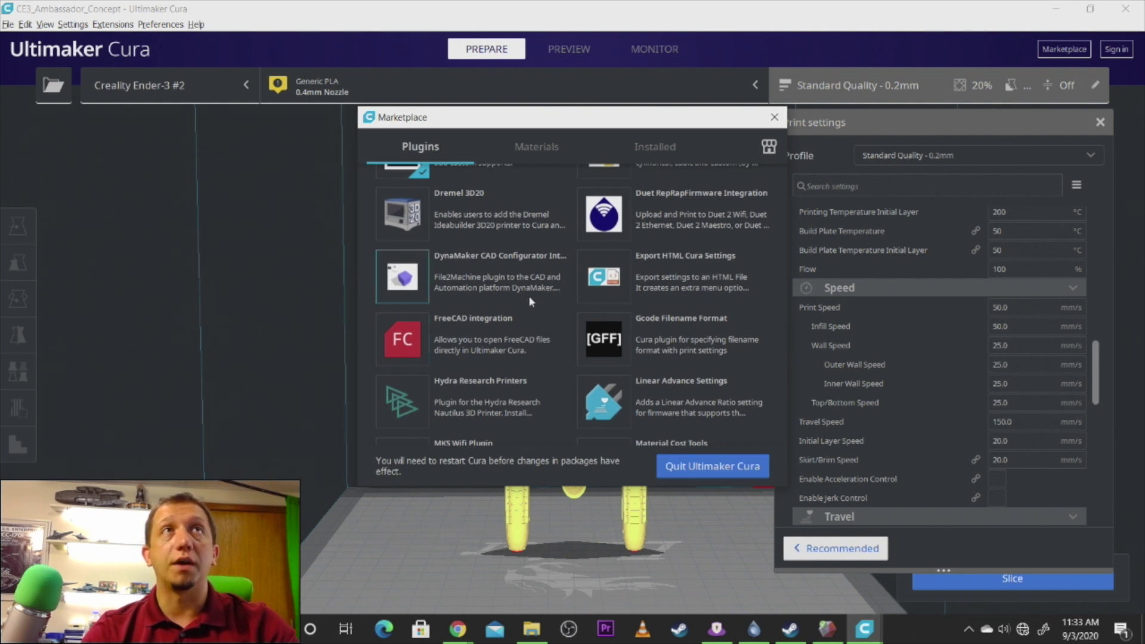
scroll(533, 286, "up", 4)
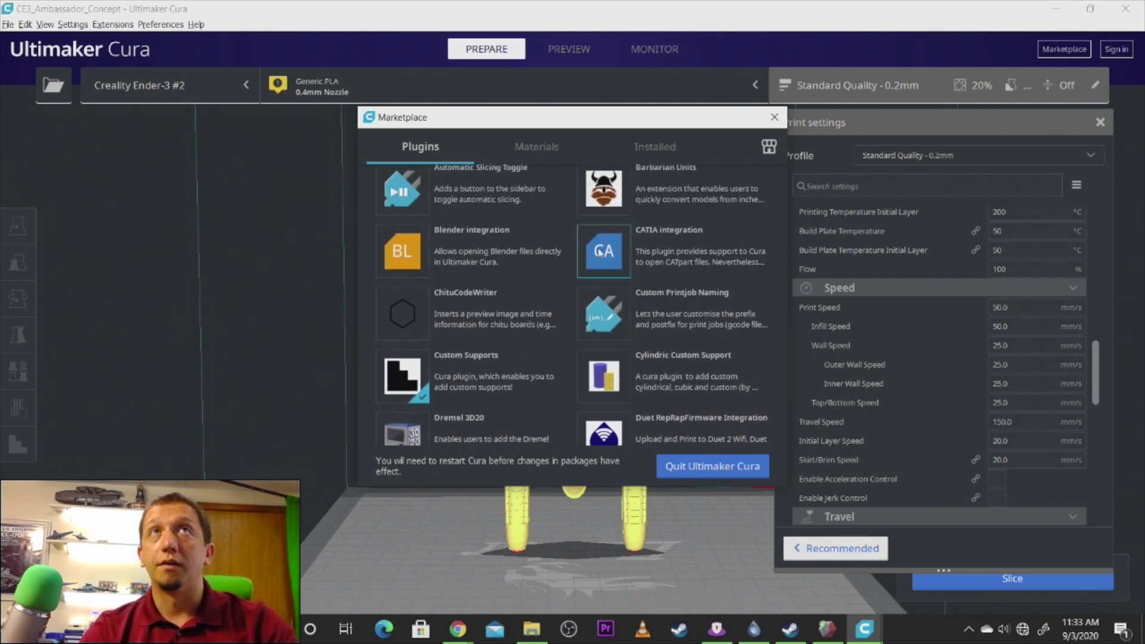
scroll(577, 250, "up", 2)
scroll(594, 307, "down", 3)
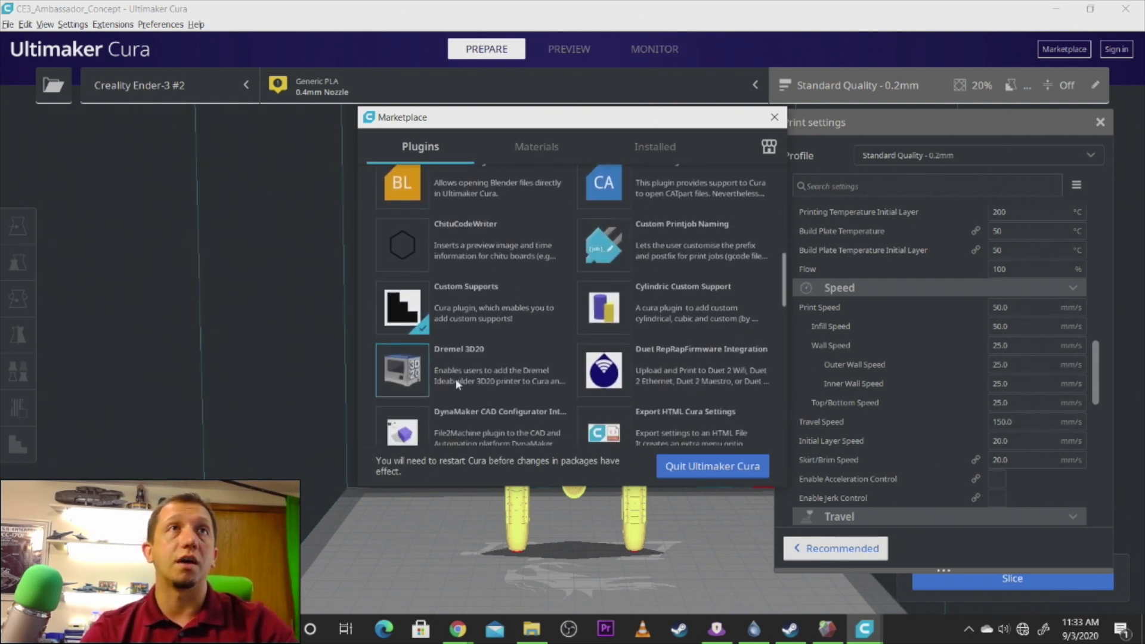
scroll(581, 365, "up", 5)
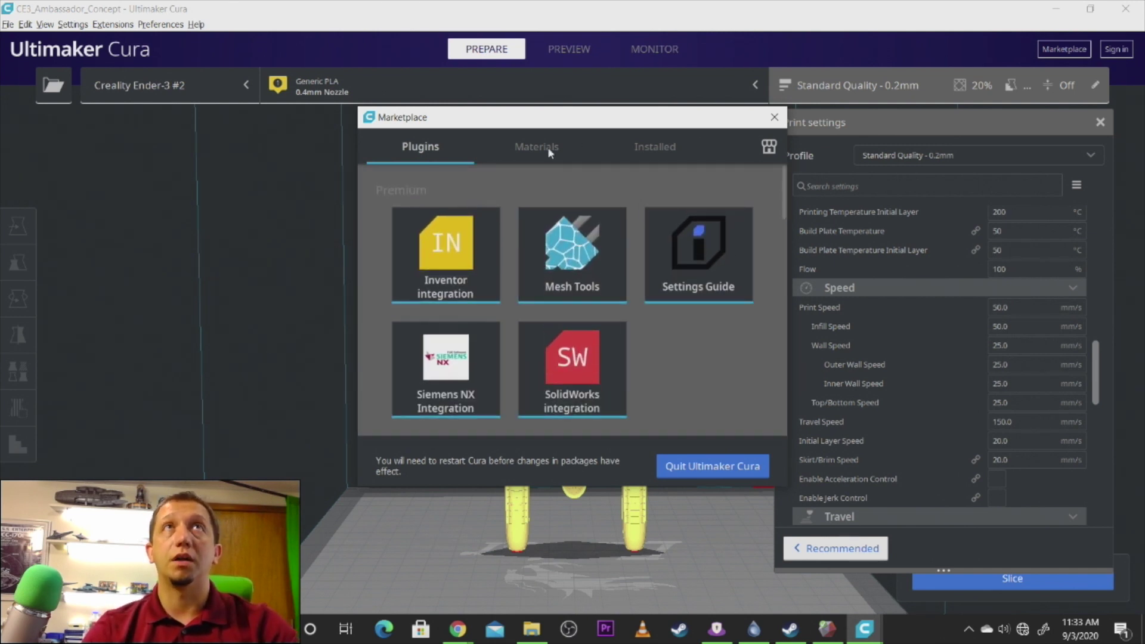
- Browse the filament manufacturers under the Marketplace materials and close the Marketplace
left_click(548, 152)
scroll(606, 252, "down", 4)
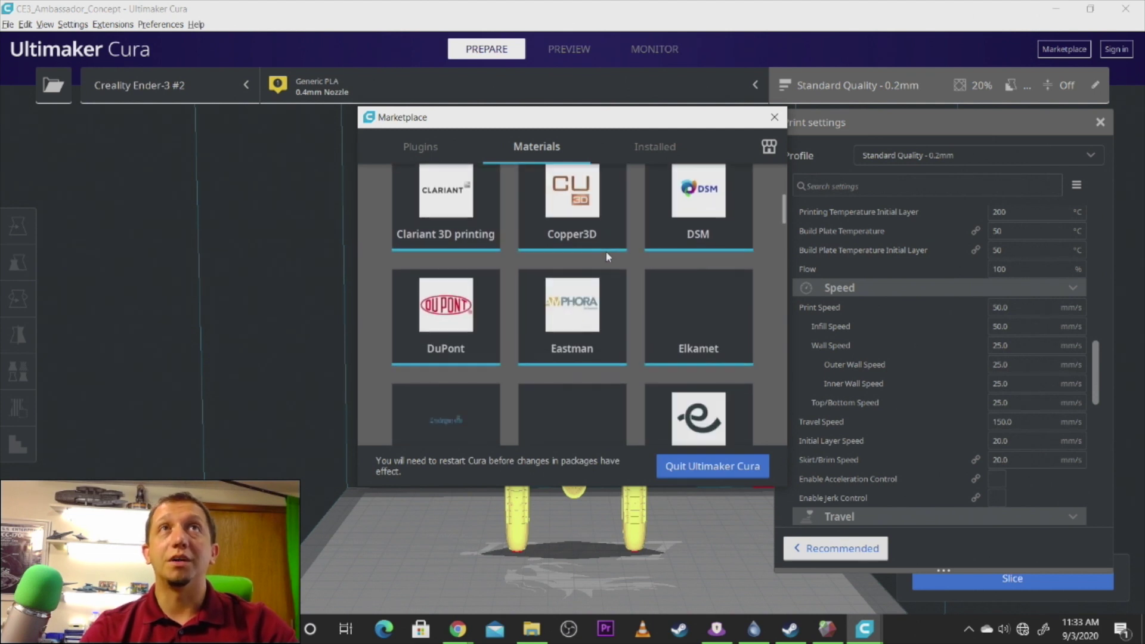
scroll(605, 251, "down", 7)
scroll(603, 251, "down", 1)
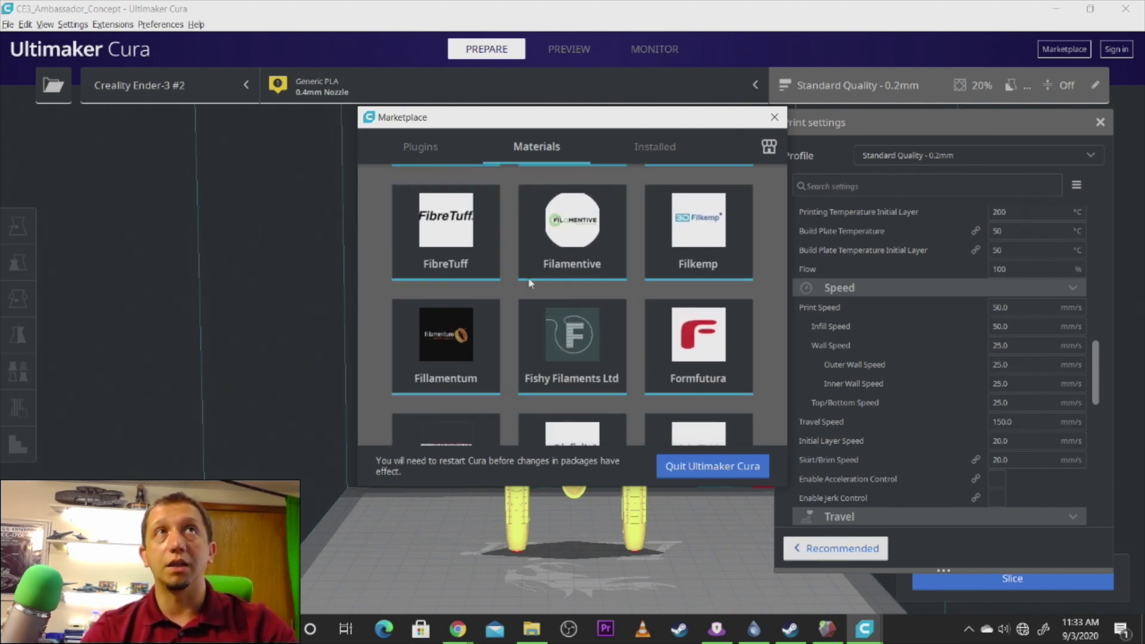
scroll(608, 349, "down", 8)
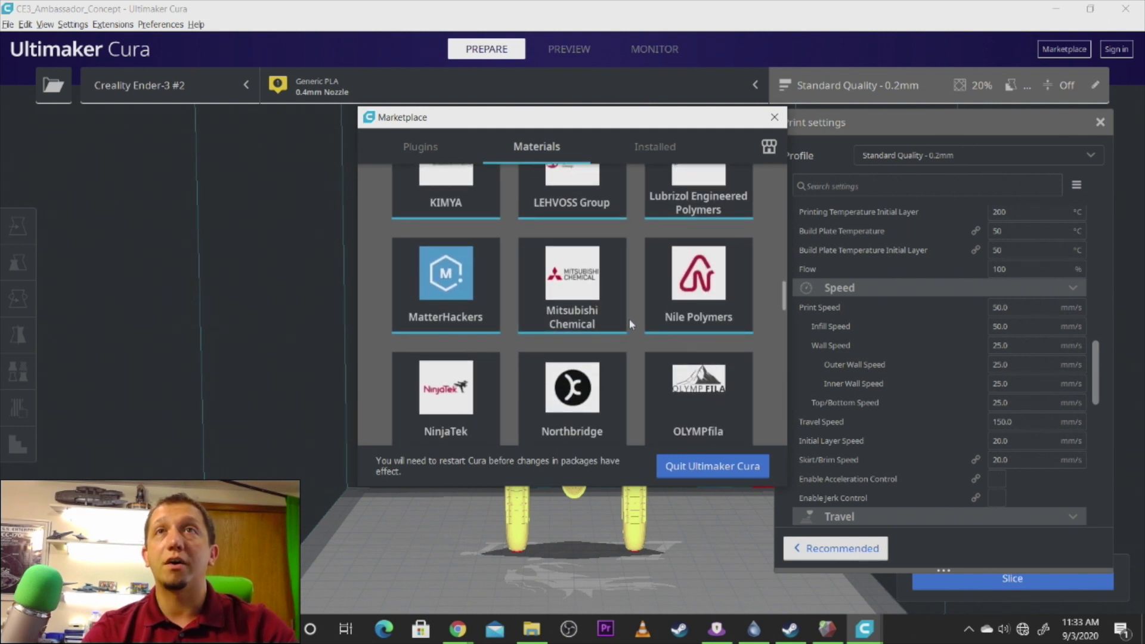
scroll(620, 321, "down", 4)
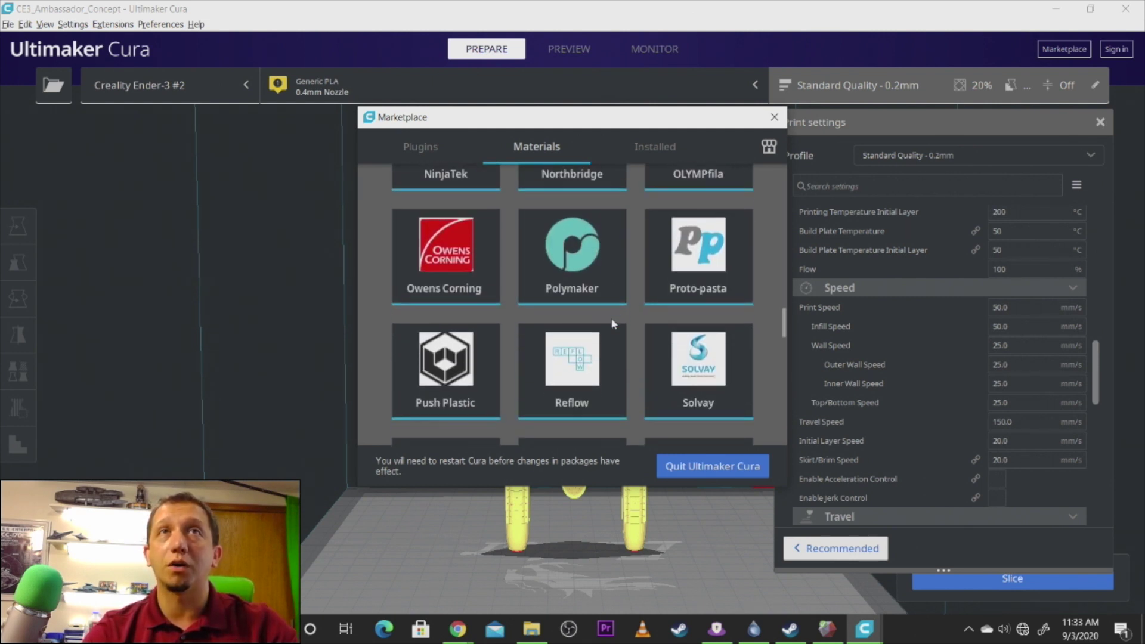
scroll(612, 322, "down", 1)
scroll(610, 315, "down", 5)
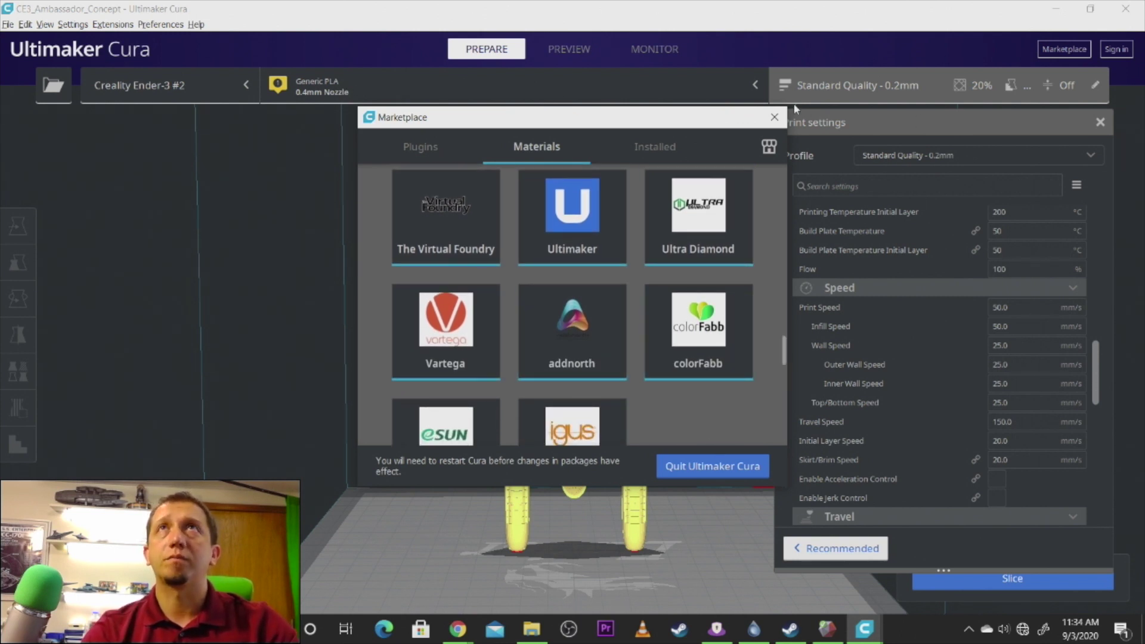
left_click(774, 117)
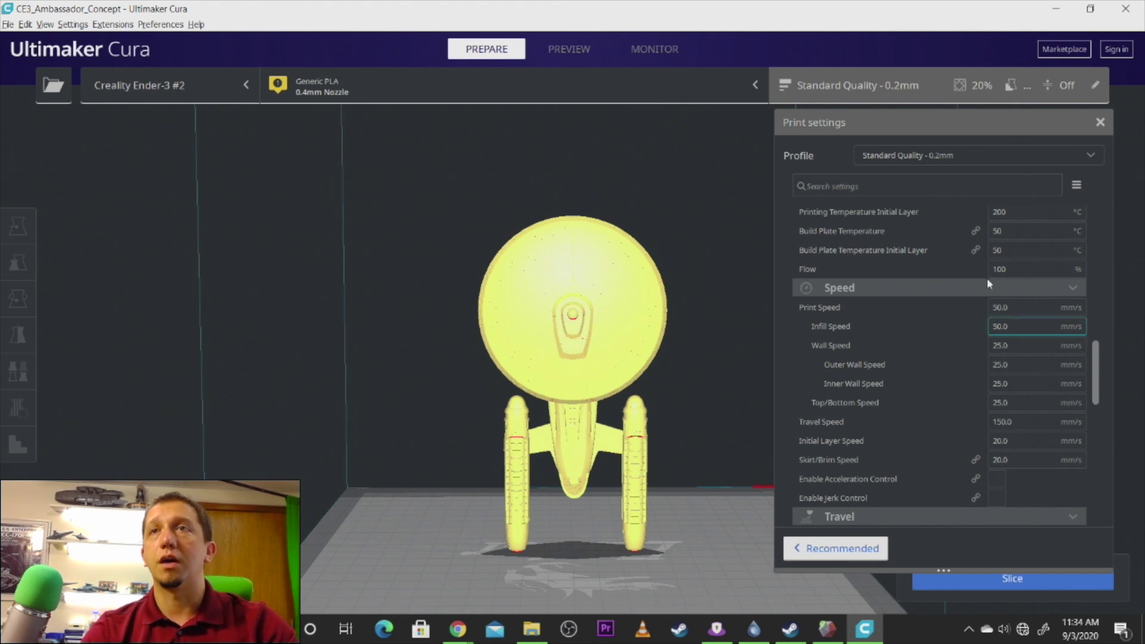
- Examine the available print profiles and the Quality settings, including the Outer Wall Line Width description
scroll(928, 286, "up", 10)
scroll(928, 287, "up", 3)
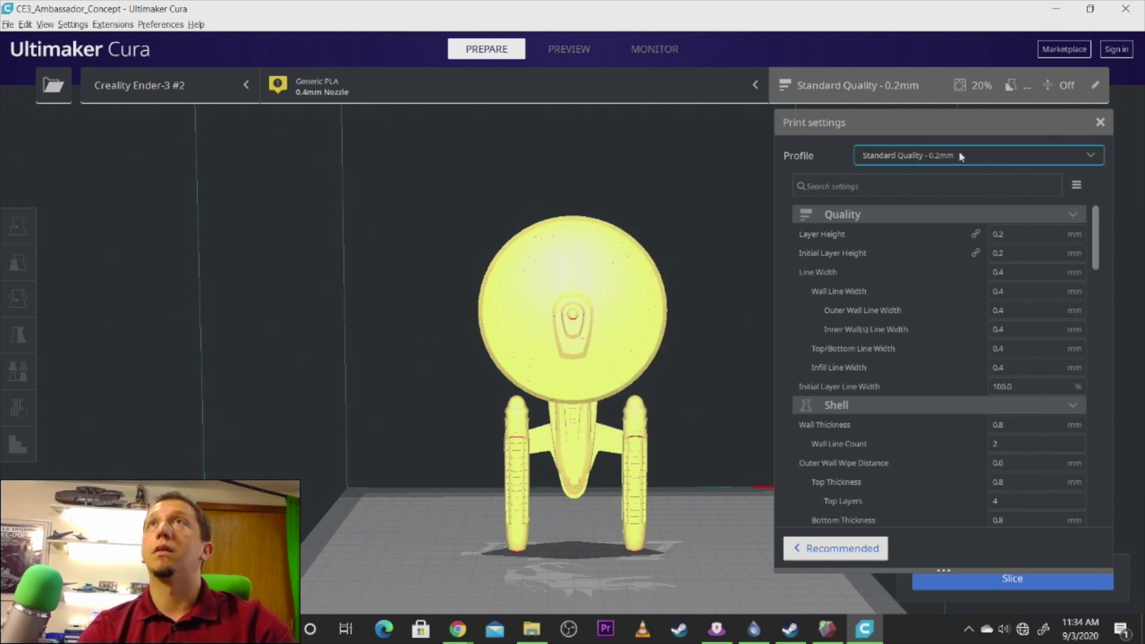
left_click(1008, 155)
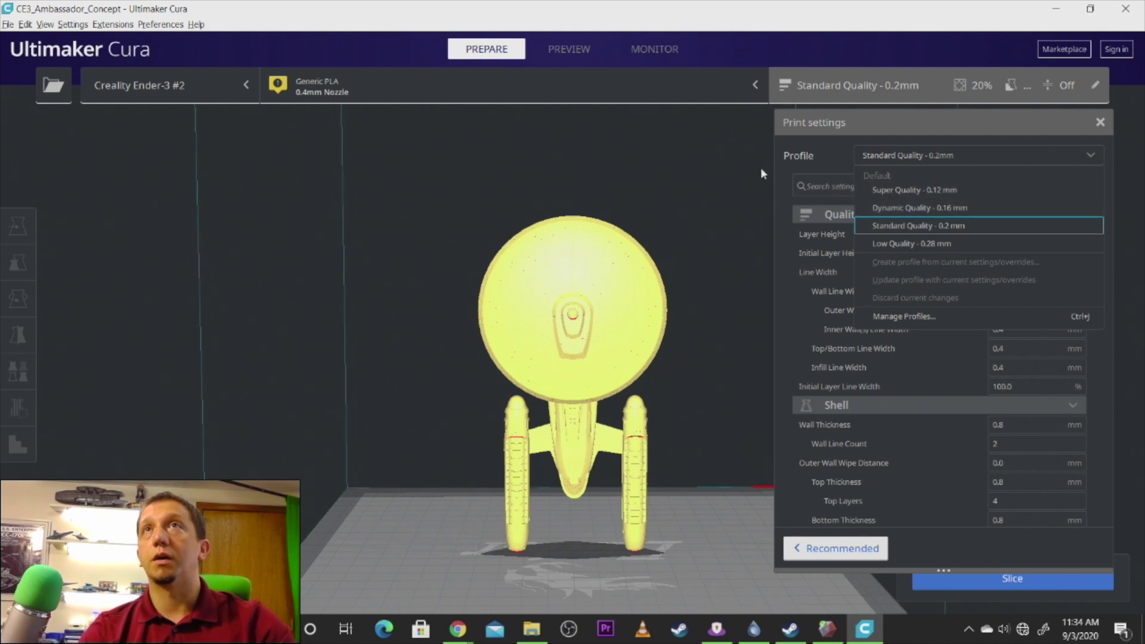
left_click(737, 170)
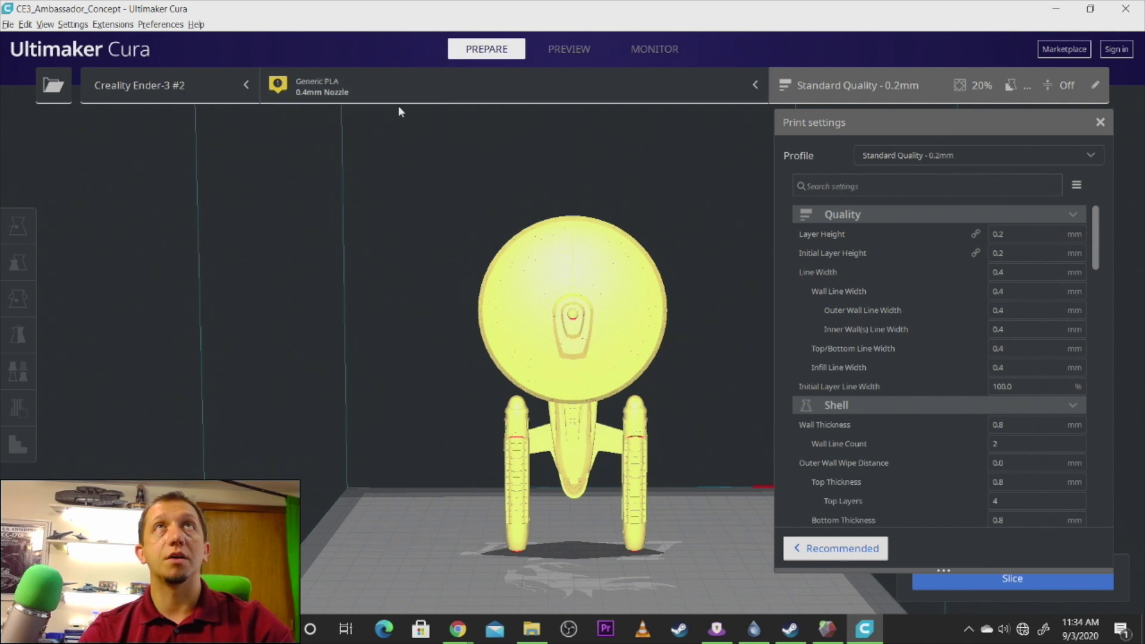
mouse_move(937, 316)
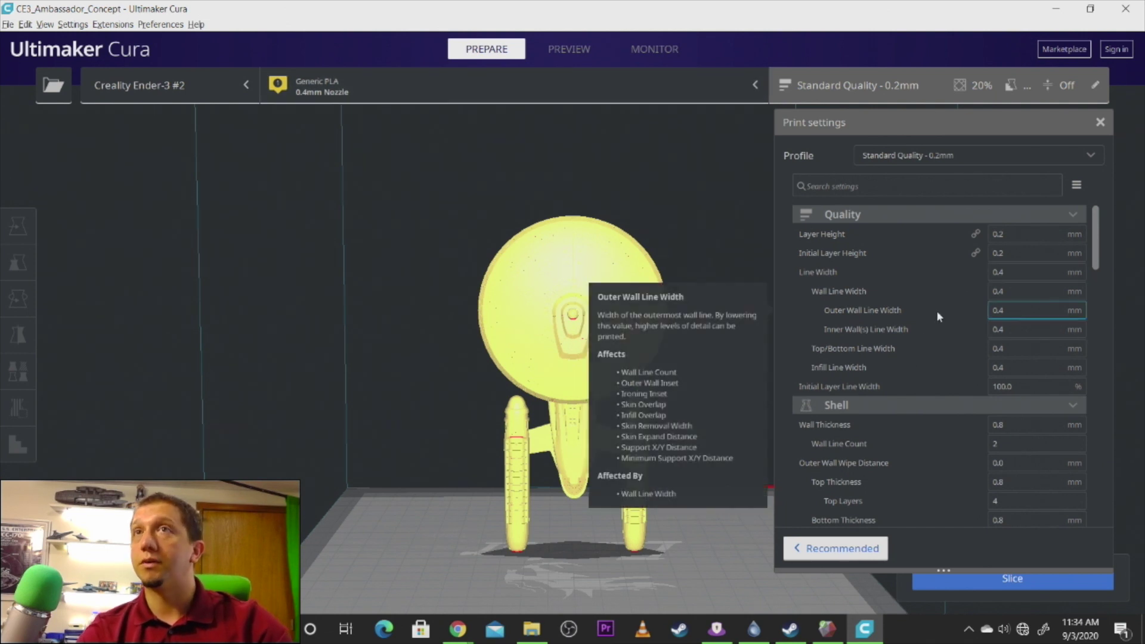
- Set the Printing Temperature in the Material settings to 215 °C
scroll(975, 346, "down", 10)
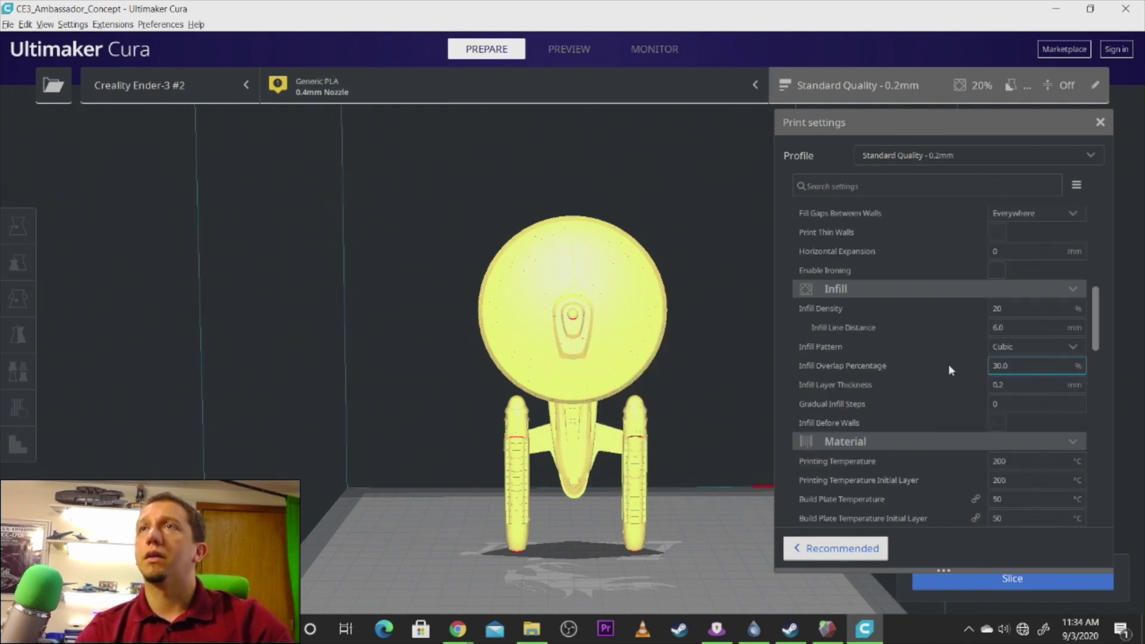
scroll(989, 351, "down", 5)
double_click(1000, 282)
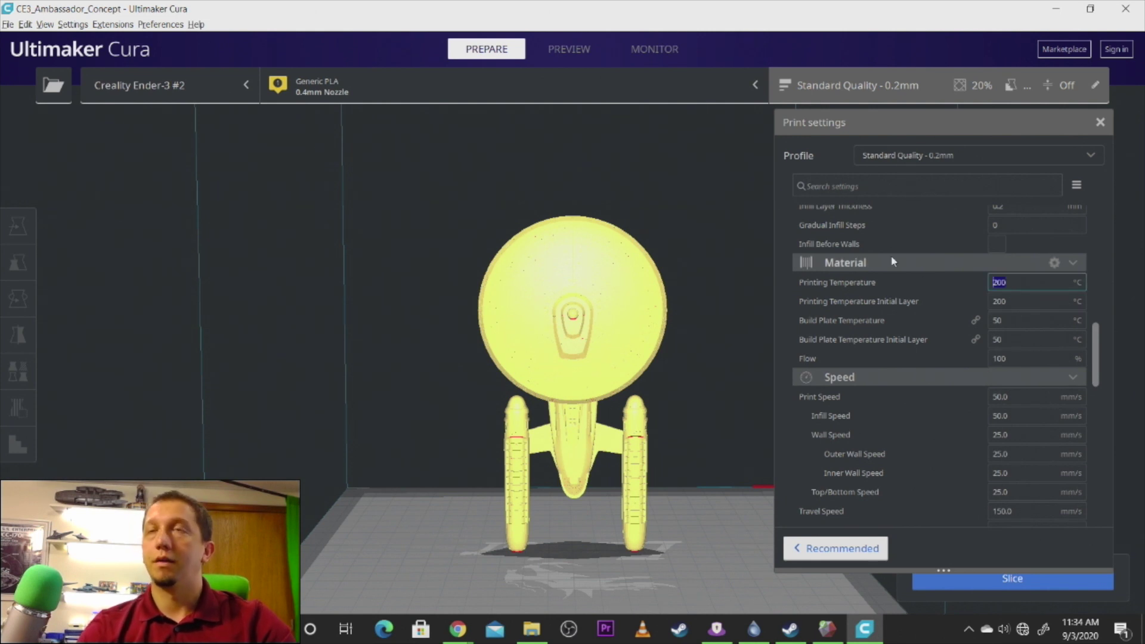
type("215")
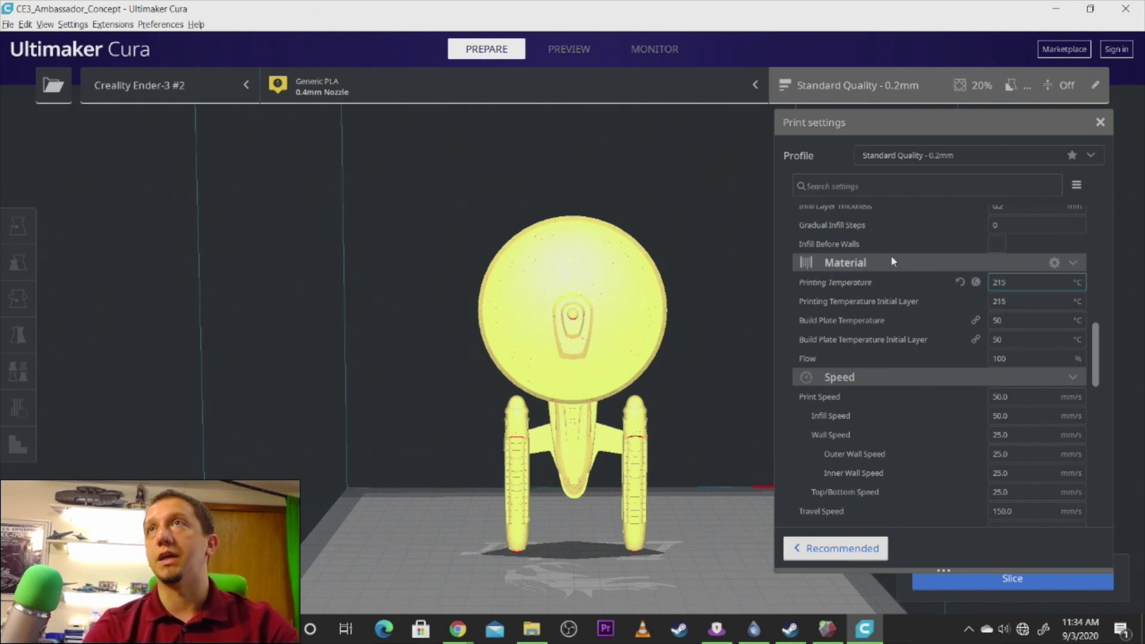
left_click(1025, 318)
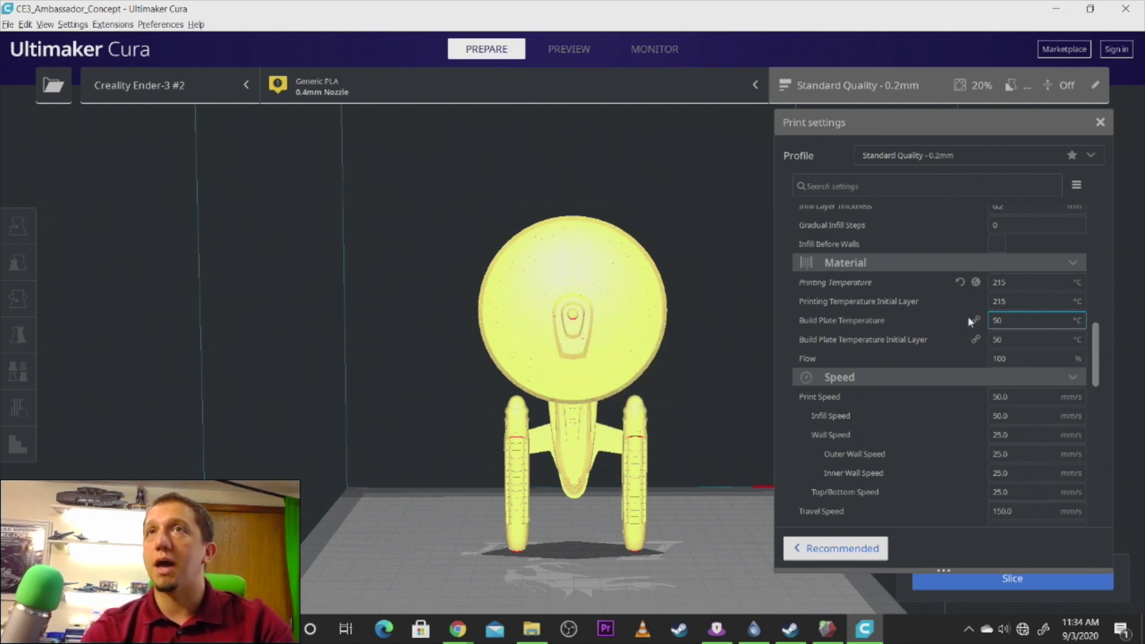
- Enable Generate Support and set the Support Placement to Everywhere
scroll(959, 321, "down", 10)
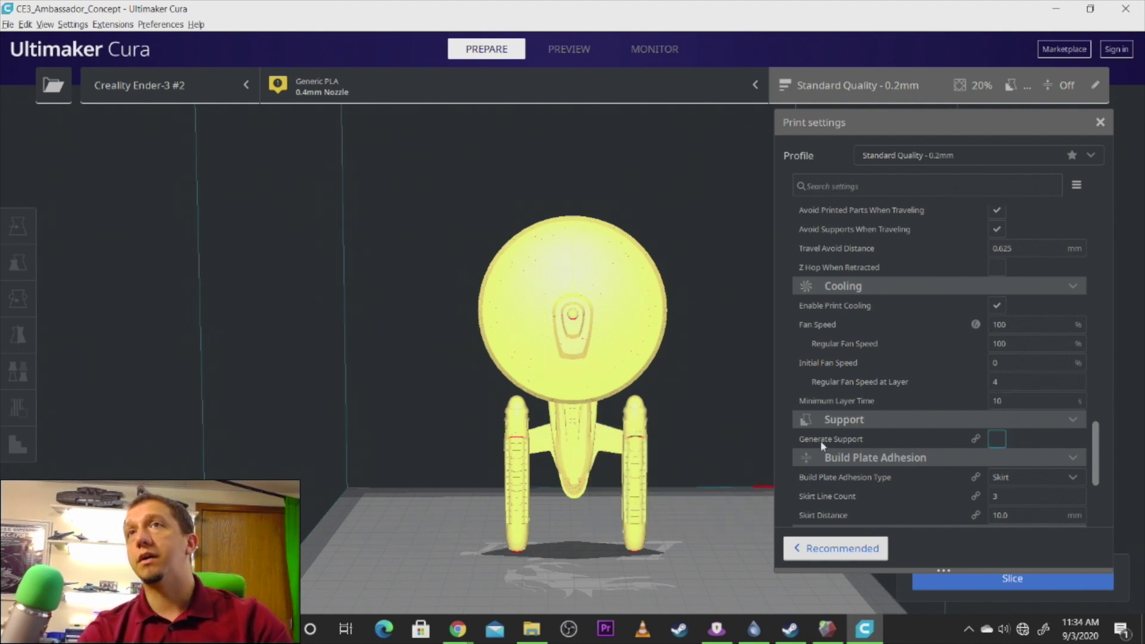
left_click(996, 439)
scroll(990, 441, "up", 2)
scroll(918, 411, "down", 5)
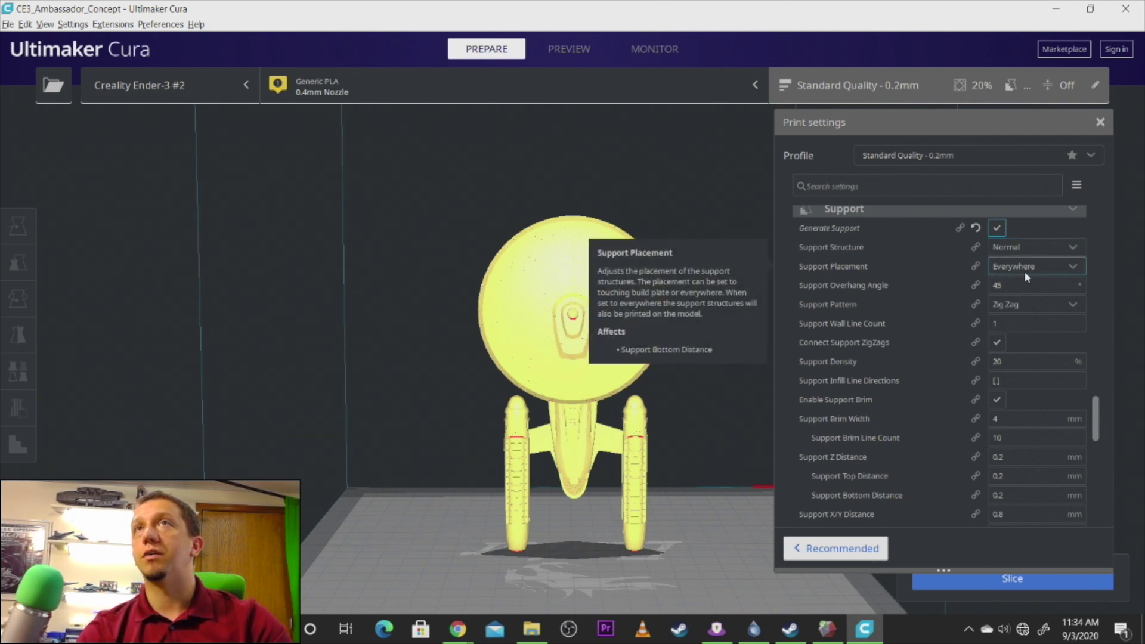
left_click(1023, 268)
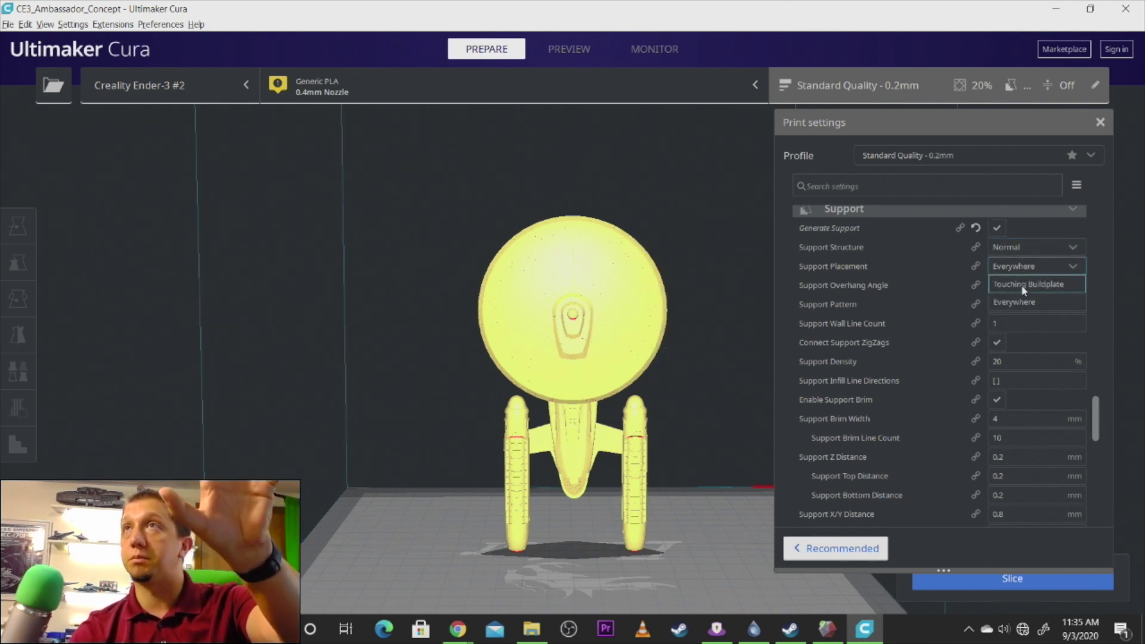
left_click(1022, 303)
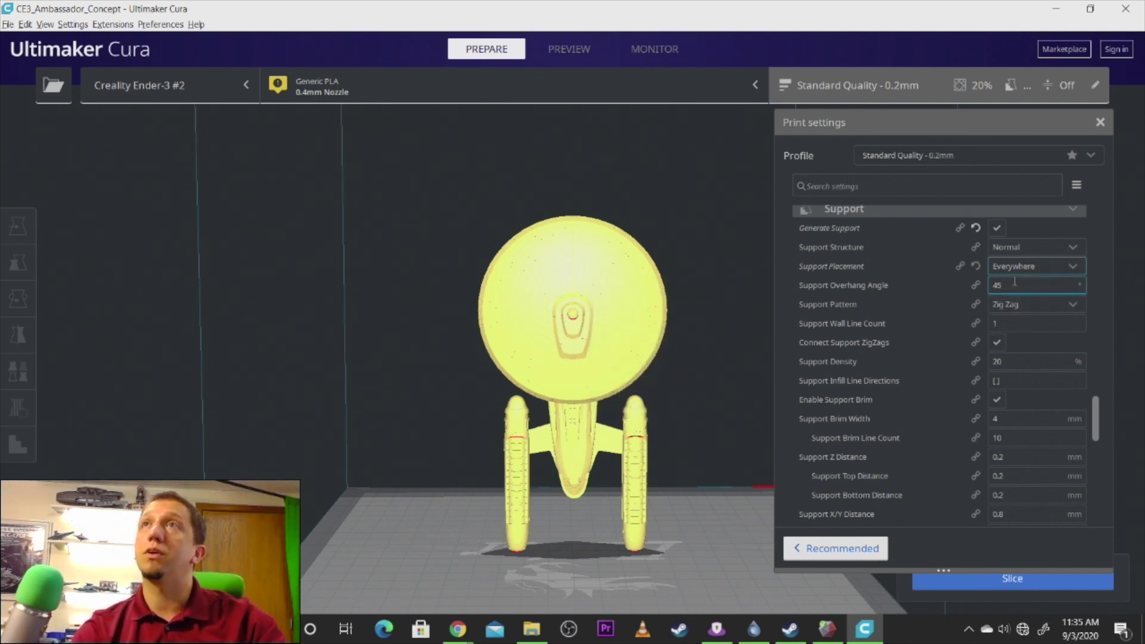
- Set the Support Overhang Angle to 70° and slice the model
double_click(1016, 284)
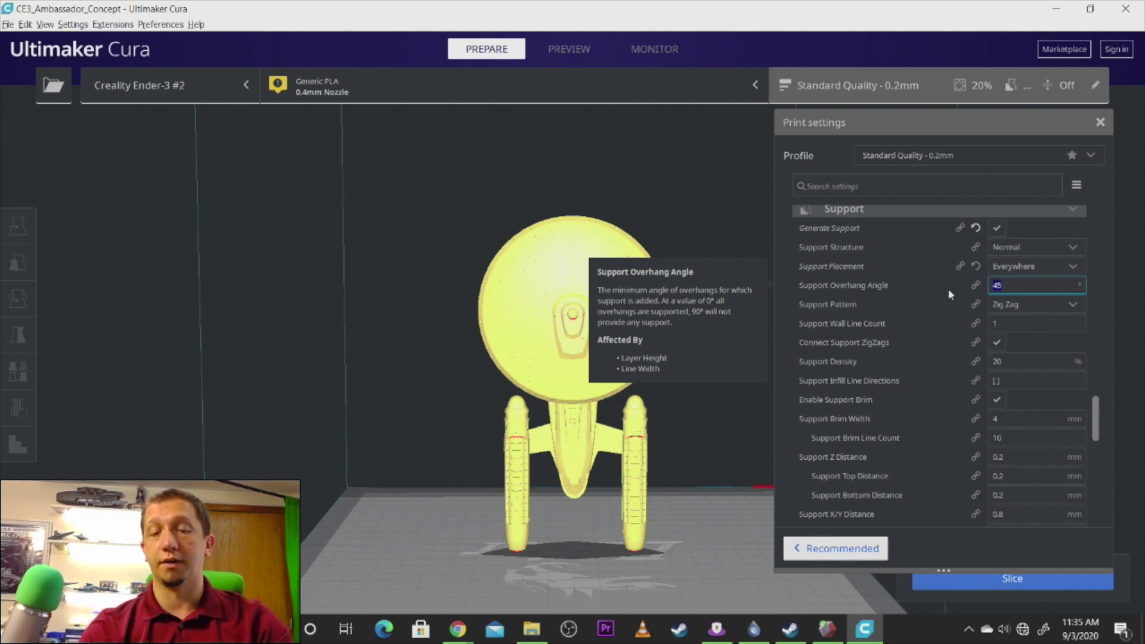
type("0")
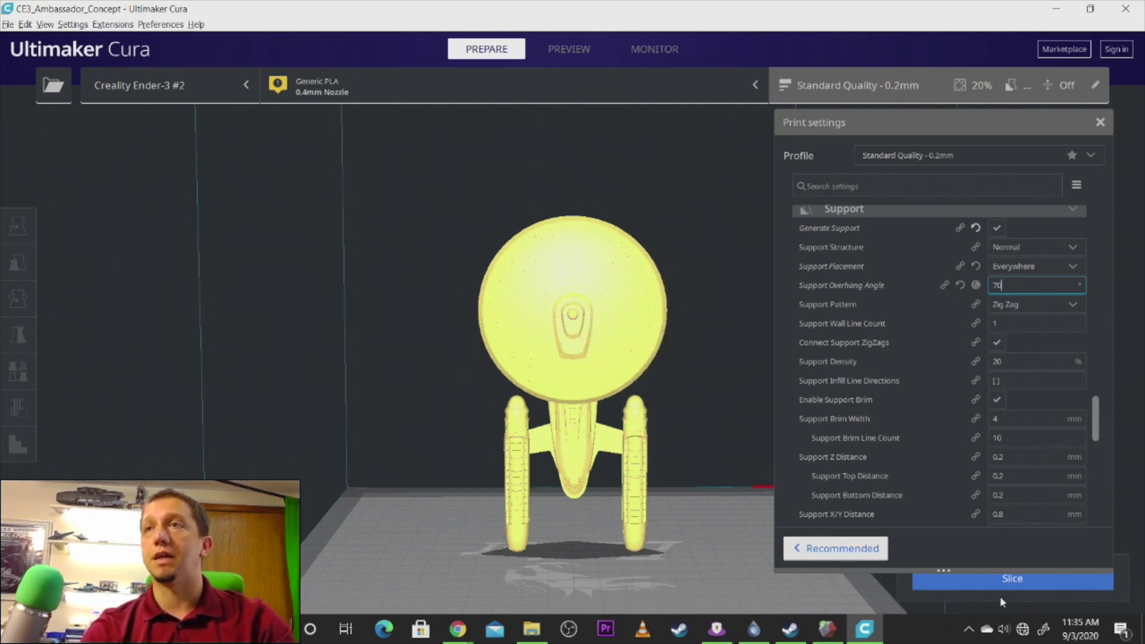
left_click(979, 579)
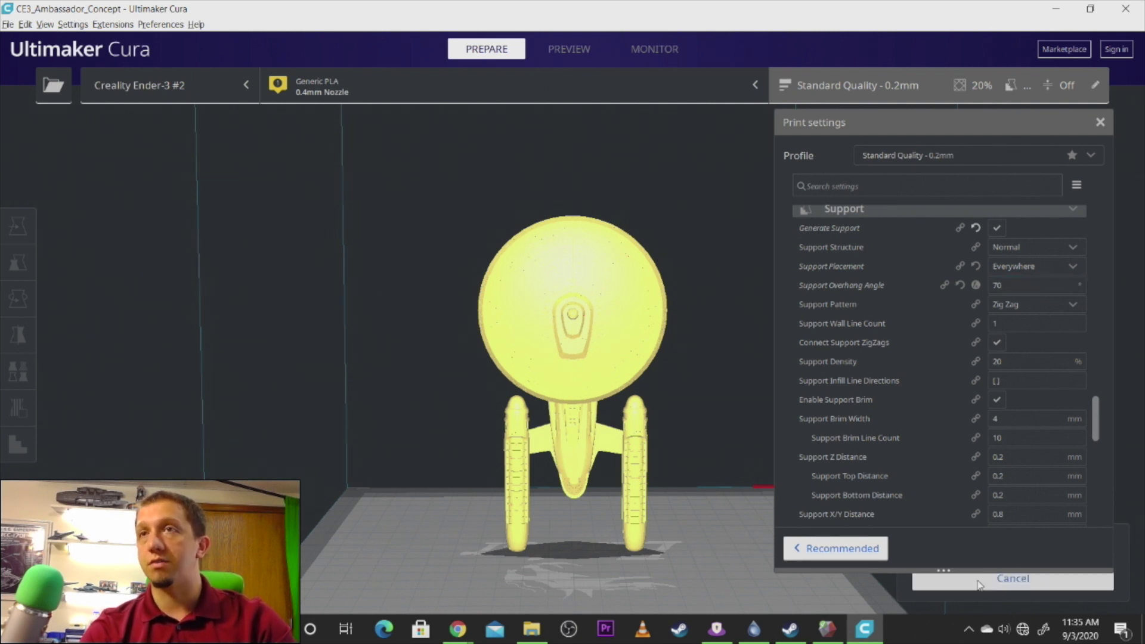
left_click(1099, 123)
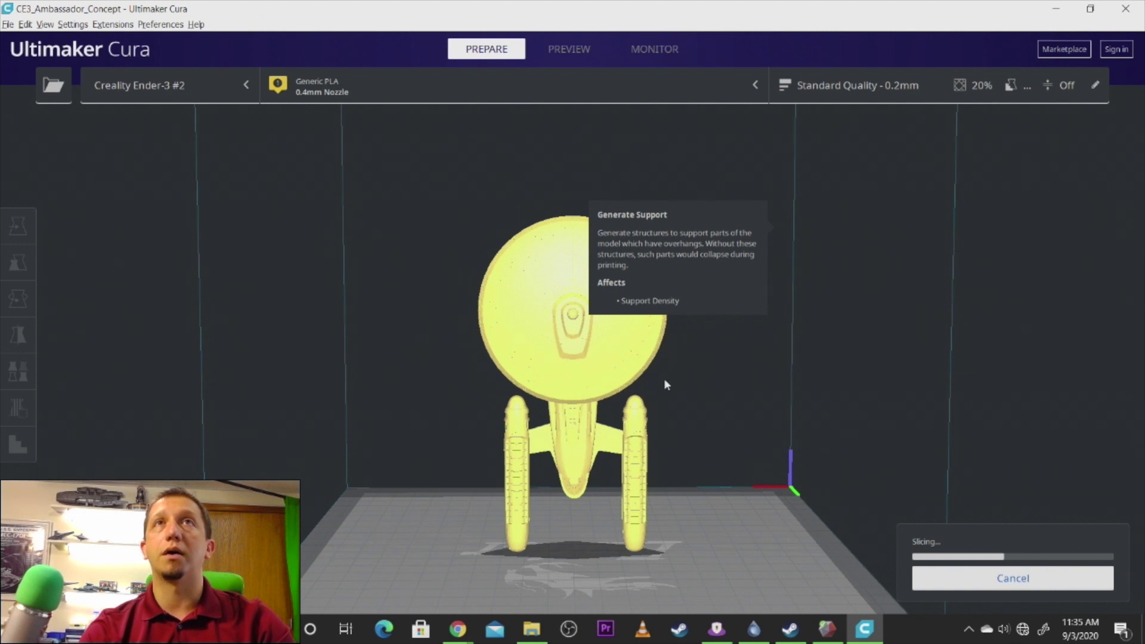
right_click_drag(338, 373, 279, 169)
left_click(925, 85)
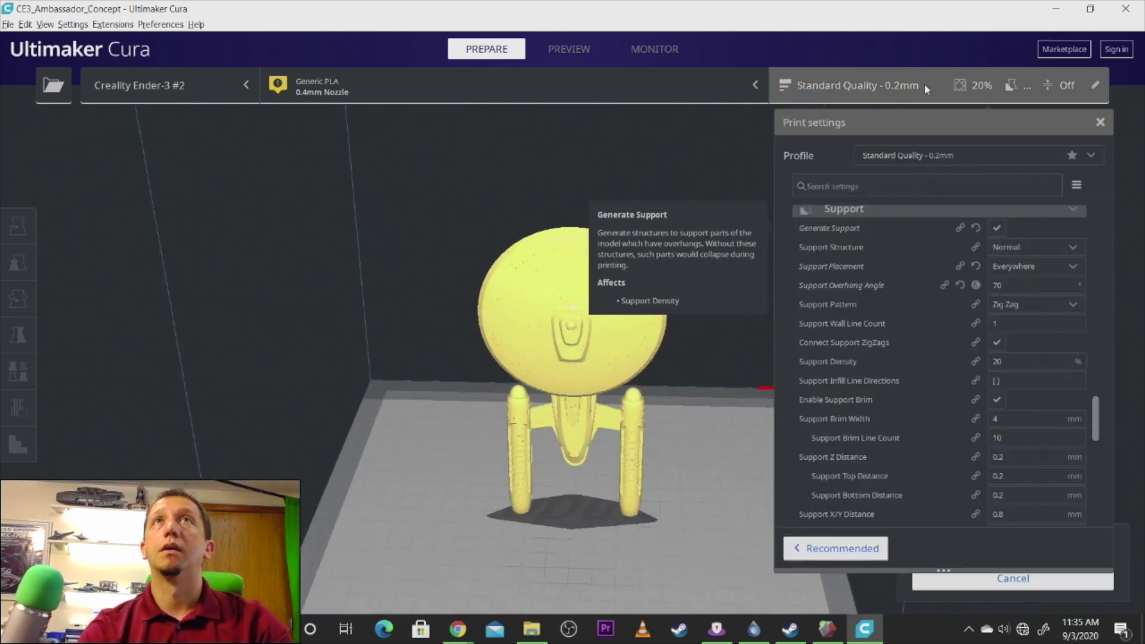
left_click(925, 85)
left_click(926, 85)
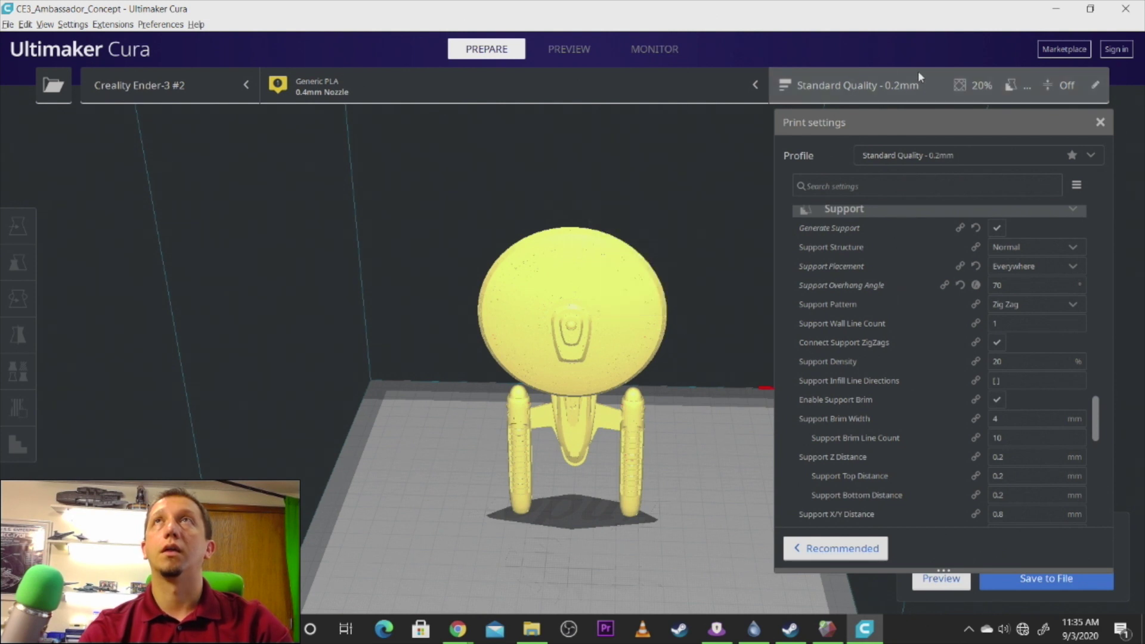
left_click(761, 143)
right_click_drag(762, 144, 464, 278)
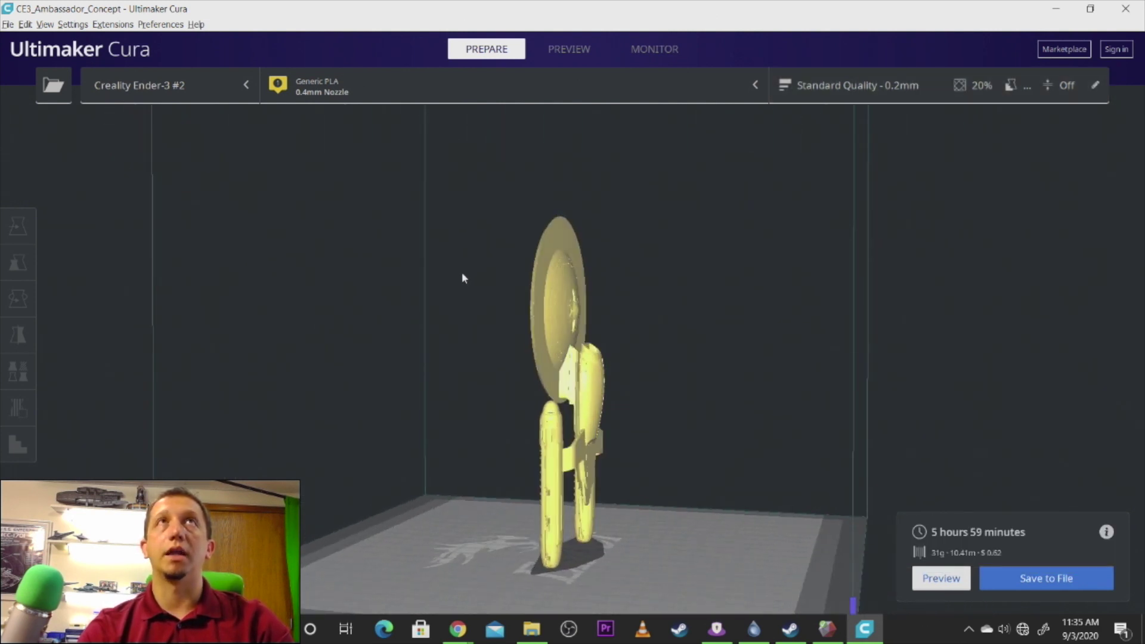
- Inspect the sliced model and its supports in the layer preview, lowering the visible layers and restoring the full height
left_click(569, 49)
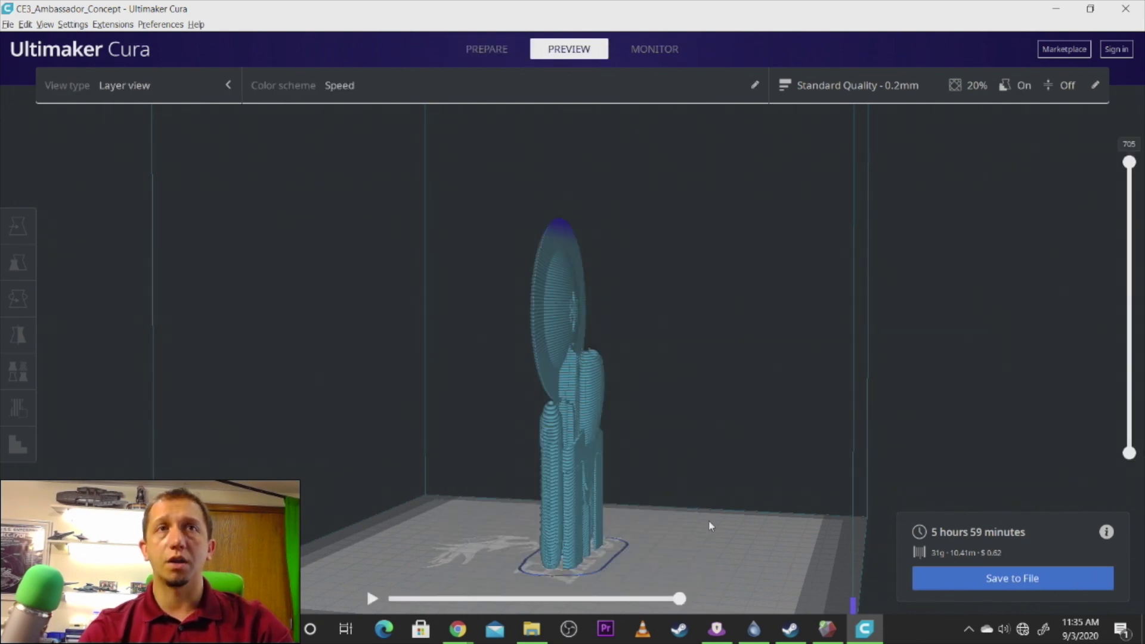
right_click_drag(614, 527, 1020, 266)
scroll(752, 491, "up", 5)
left_click_drag(1129, 162, 1137, 403)
right_click_drag(828, 418, 663, 431)
left_click_drag(1129, 391, 1130, 162)
right_click_drag(532, 435, 513, 495)
- Review the print settings from Support back up through Travel, Speed, Material and Infill to the Quality line widths
right_click(904, 91)
left_click(904, 90)
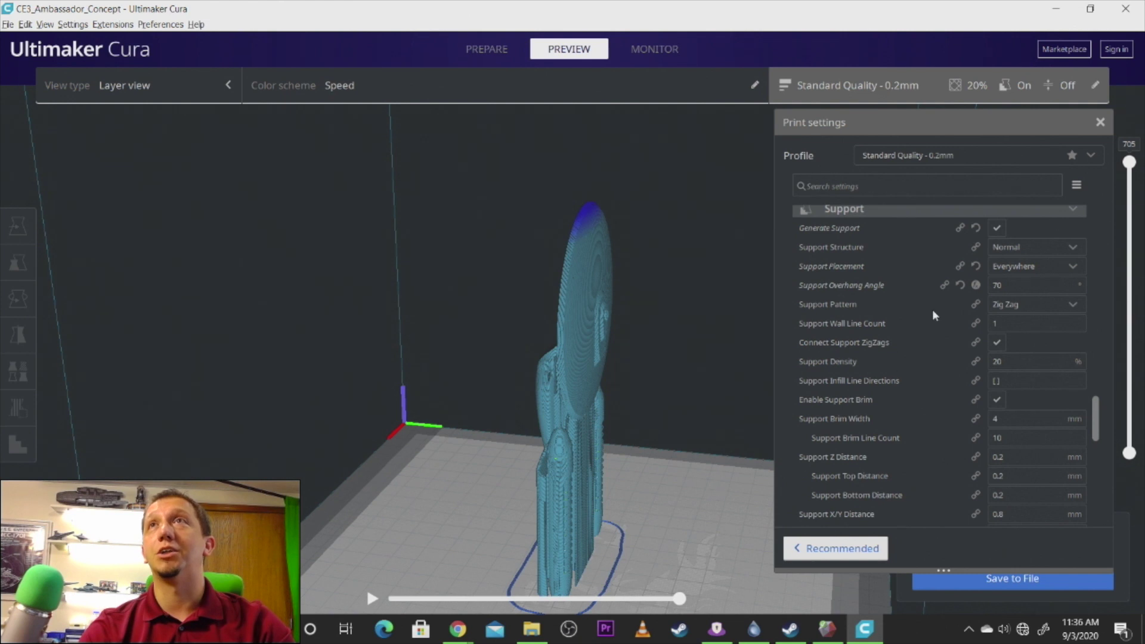
scroll(994, 358, "up", 5)
scroll(994, 358, "up", 3)
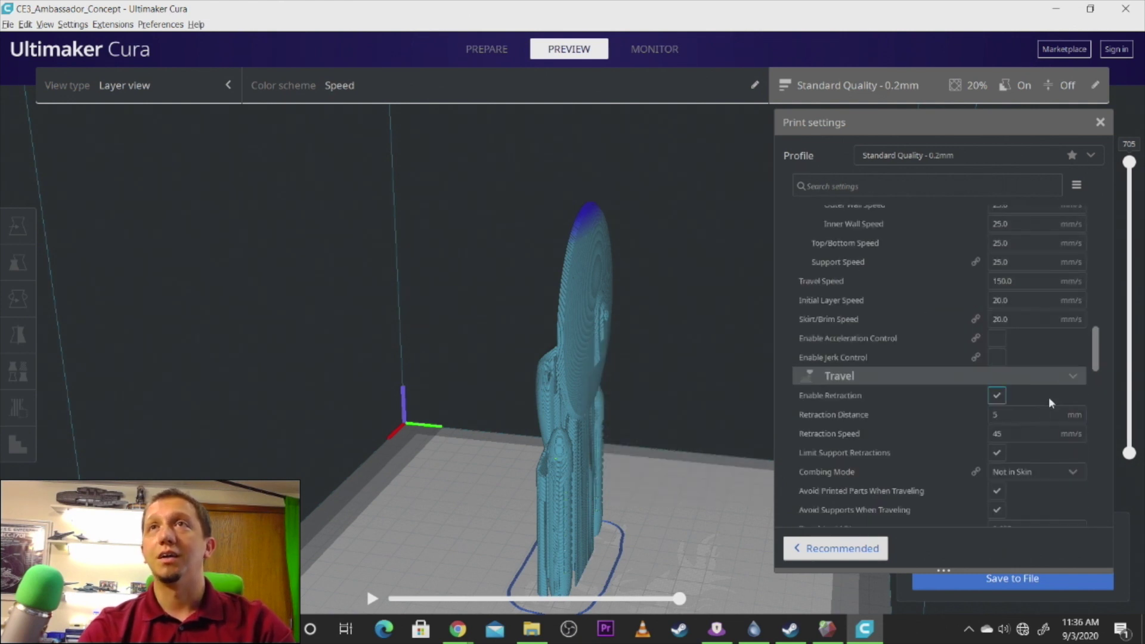
scroll(1046, 375, "up", 2)
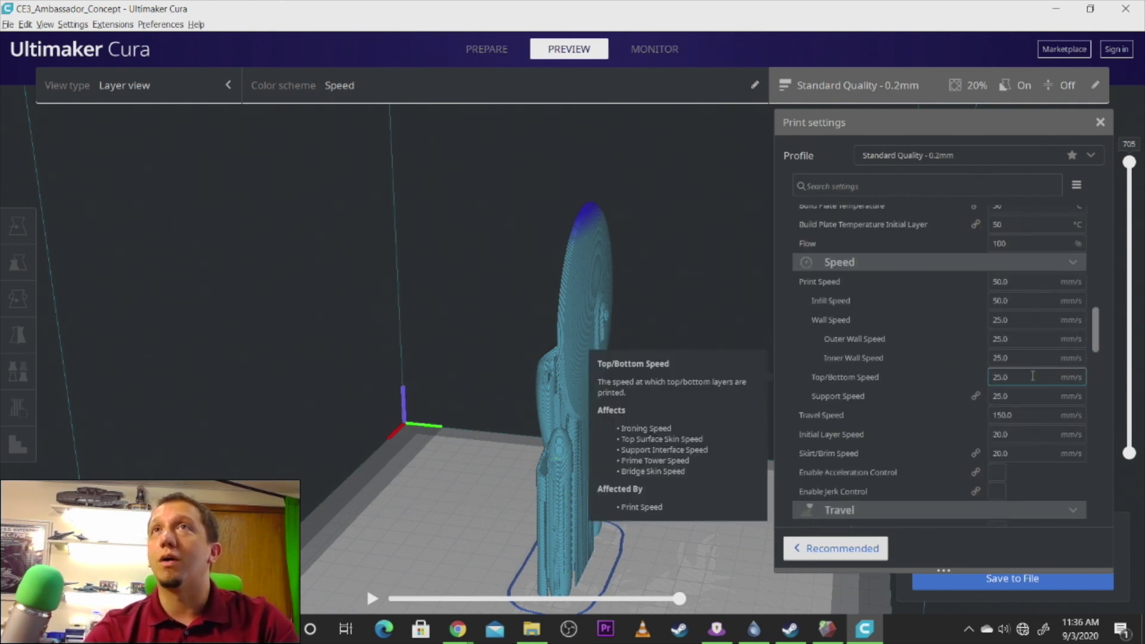
scroll(922, 298, "up", 5)
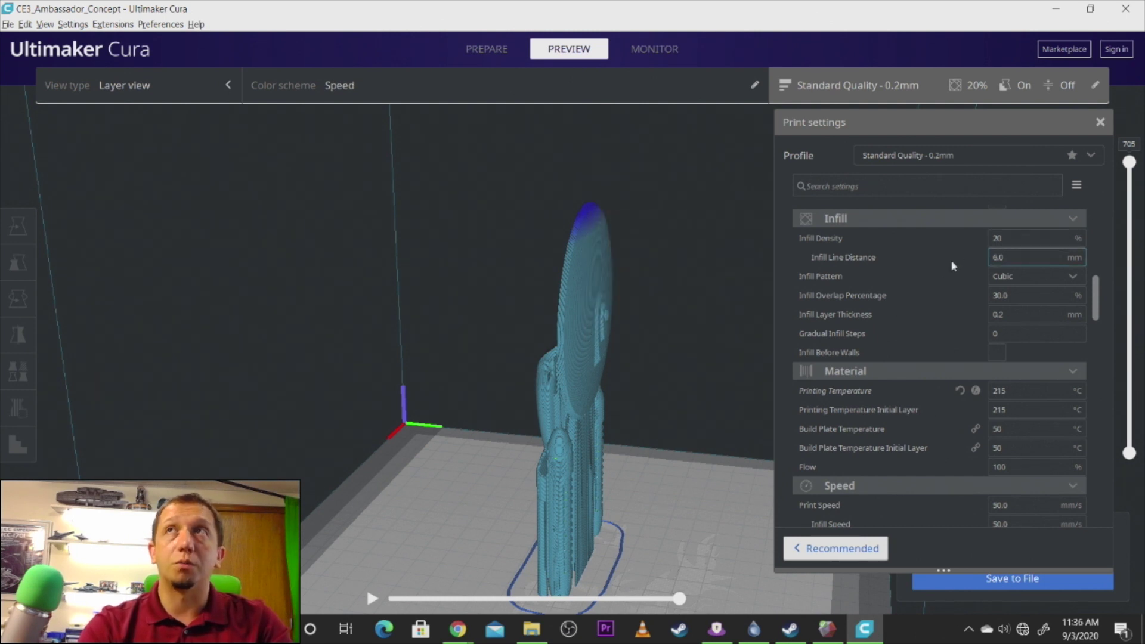
scroll(967, 331, "up", 5)
scroll(978, 291, "up", 3)
scroll(930, 239, "up", 3)
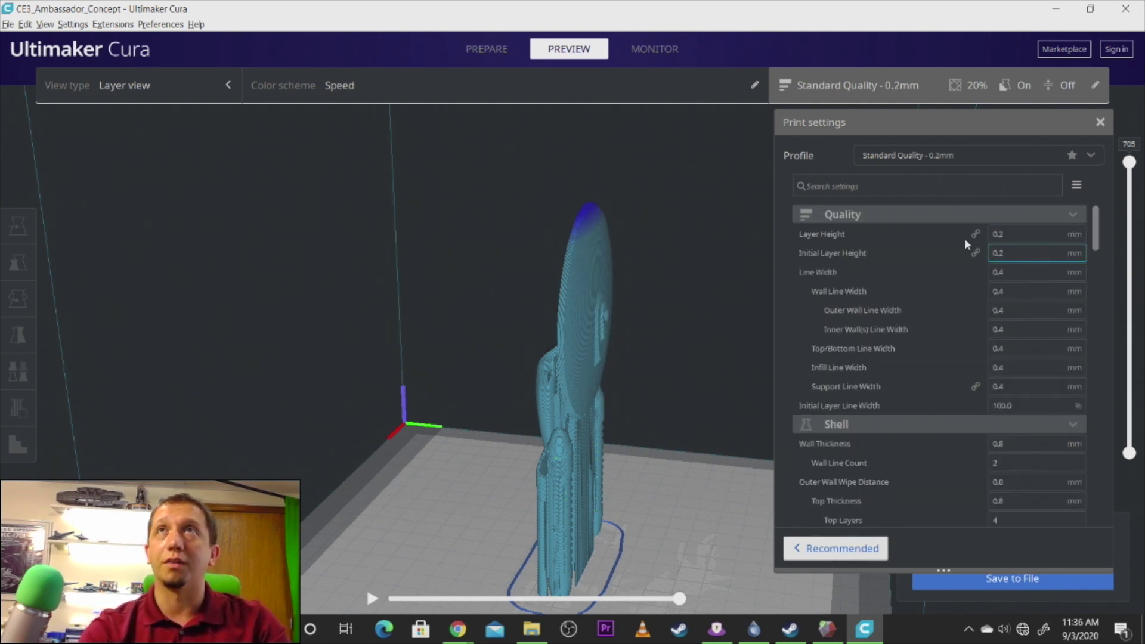
mouse_move(1005, 274)
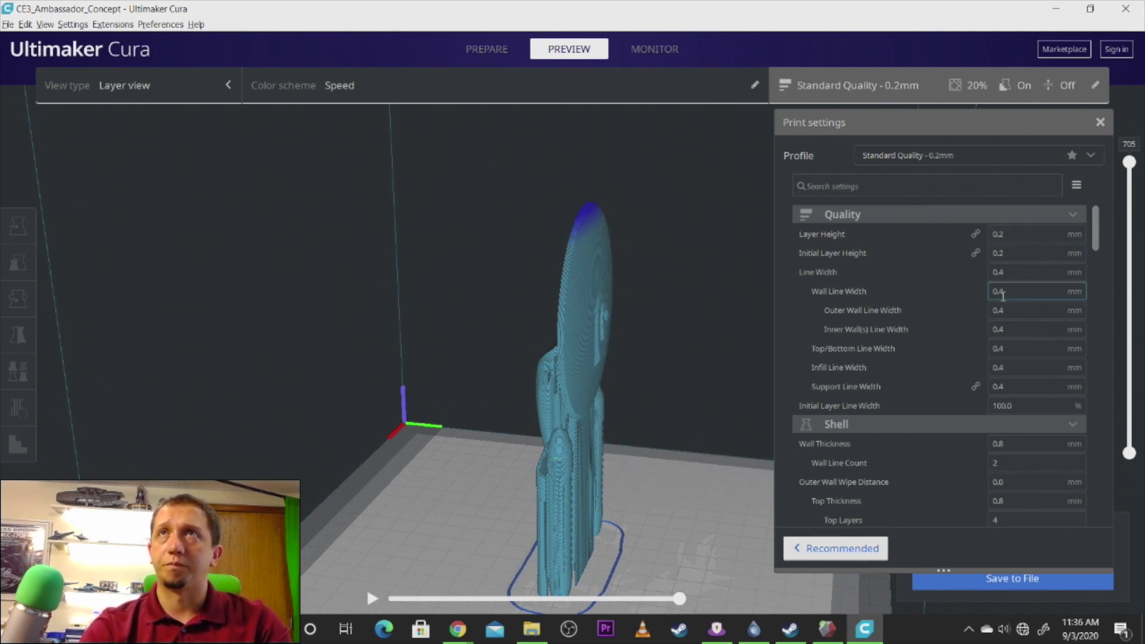
- Examine the Shell thickness settings and the remaining print settings down to the Experimental category
scroll(906, 239, "down", 6)
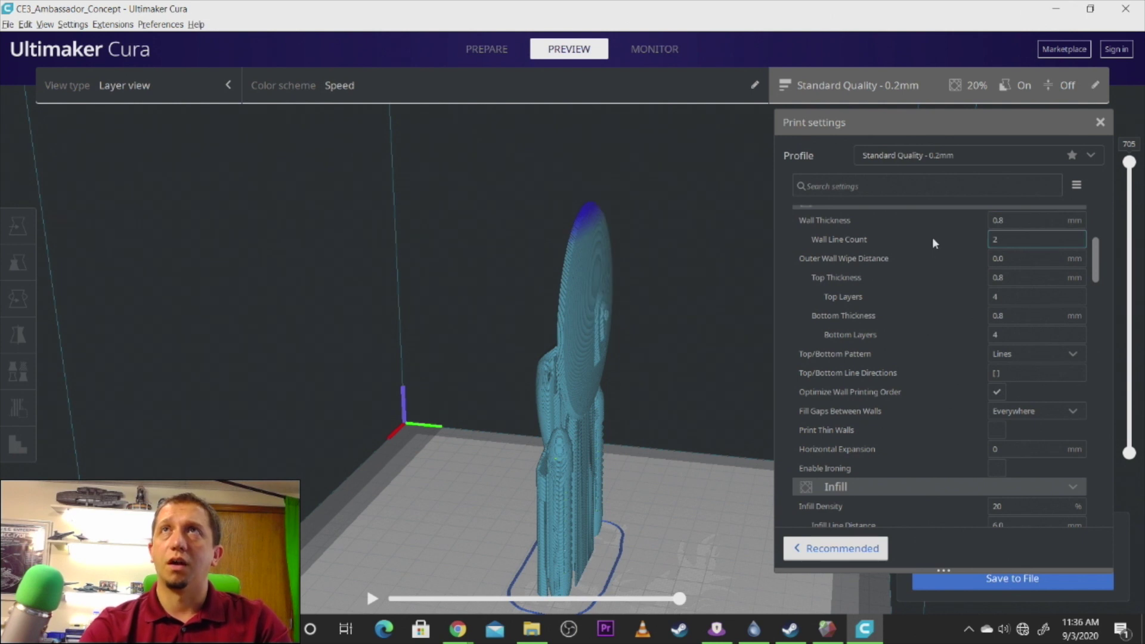
mouse_move(899, 289)
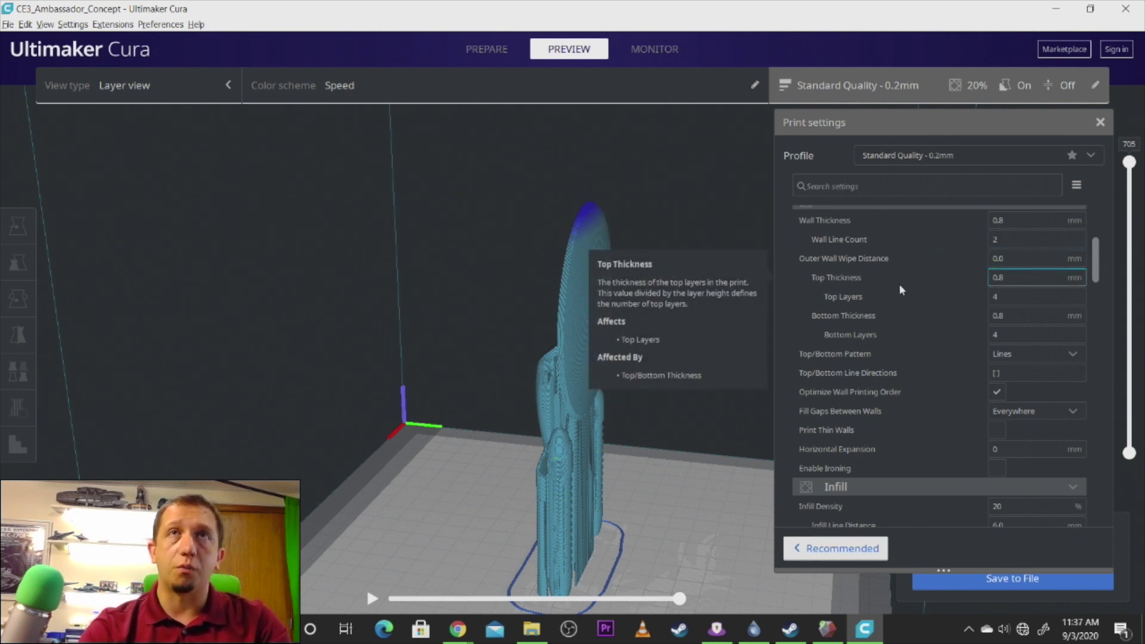
scroll(711, 313, "down", 5)
scroll(769, 438, "up", 5)
scroll(972, 437, "down", 15)
scroll(1004, 428, "down", 12)
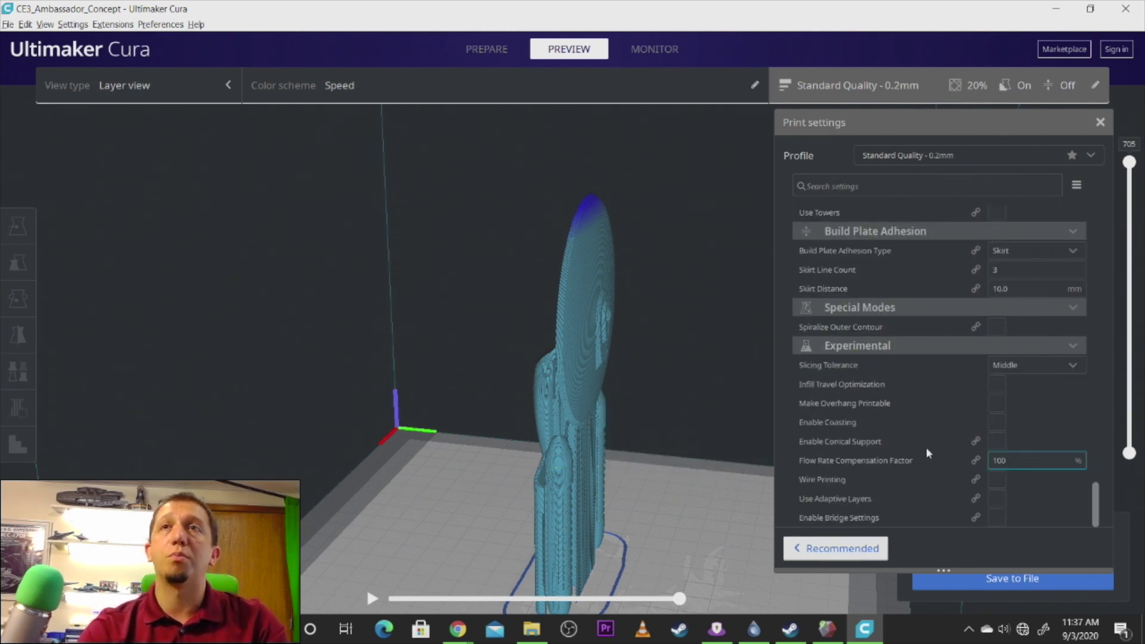
- Set the Build Plate Adhesion Type to Raft and reslice the model
scroll(1017, 388, "up", 3)
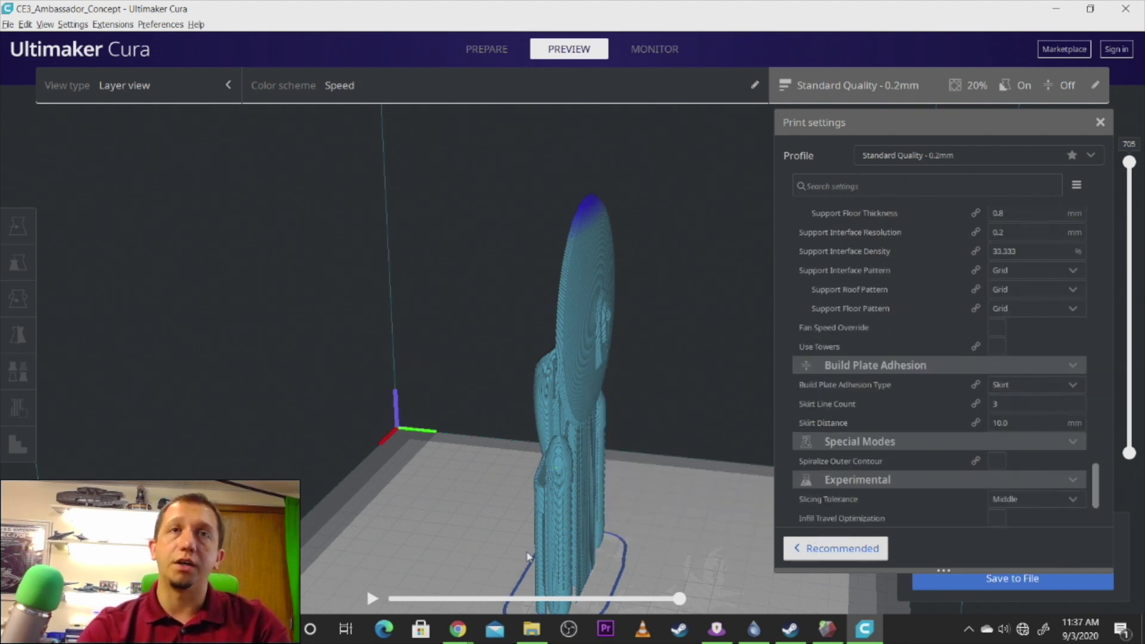
left_click(1031, 385)
left_click(1015, 438)
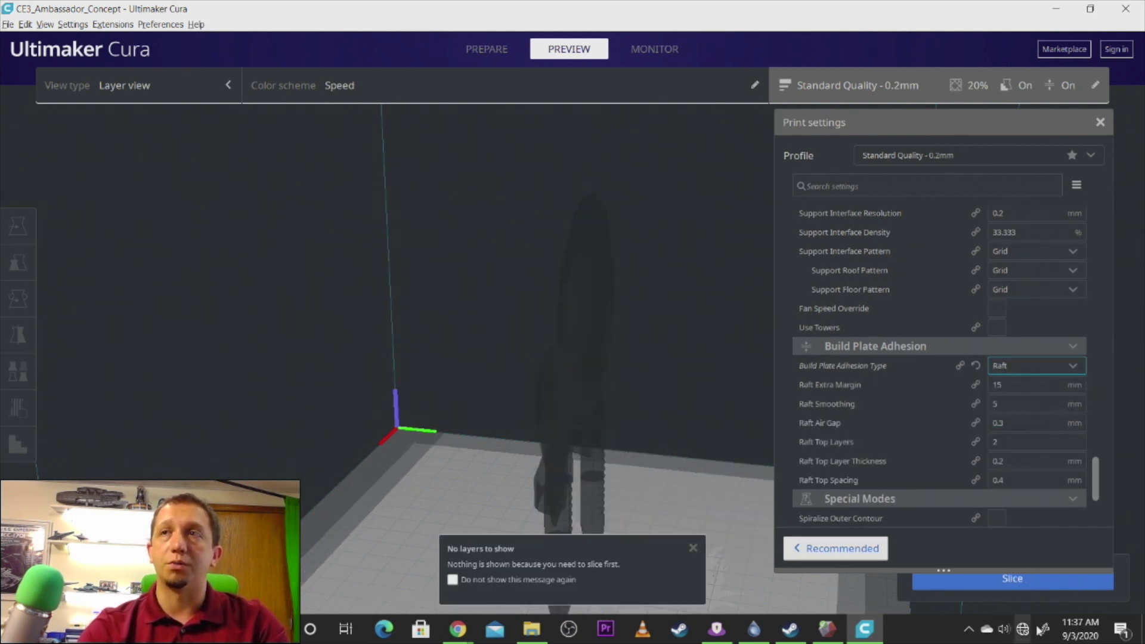
left_click(1021, 580)
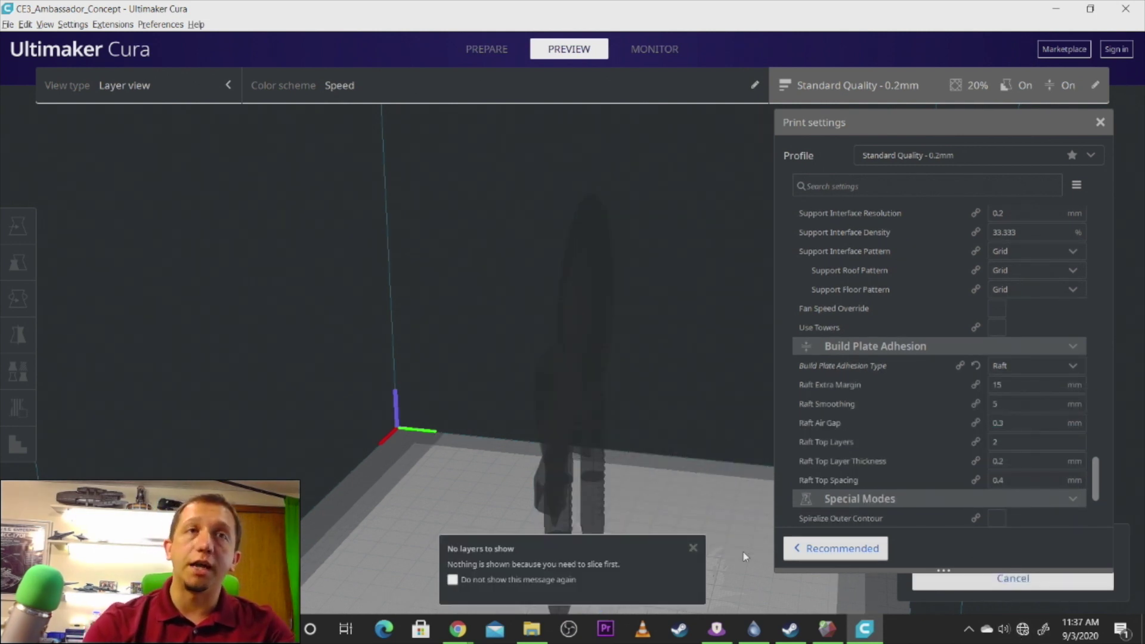
left_click(695, 546)
- Inspect the resliced model's raft and supports from several sides and review the Support settings
right_click_drag(698, 545, 598, 356)
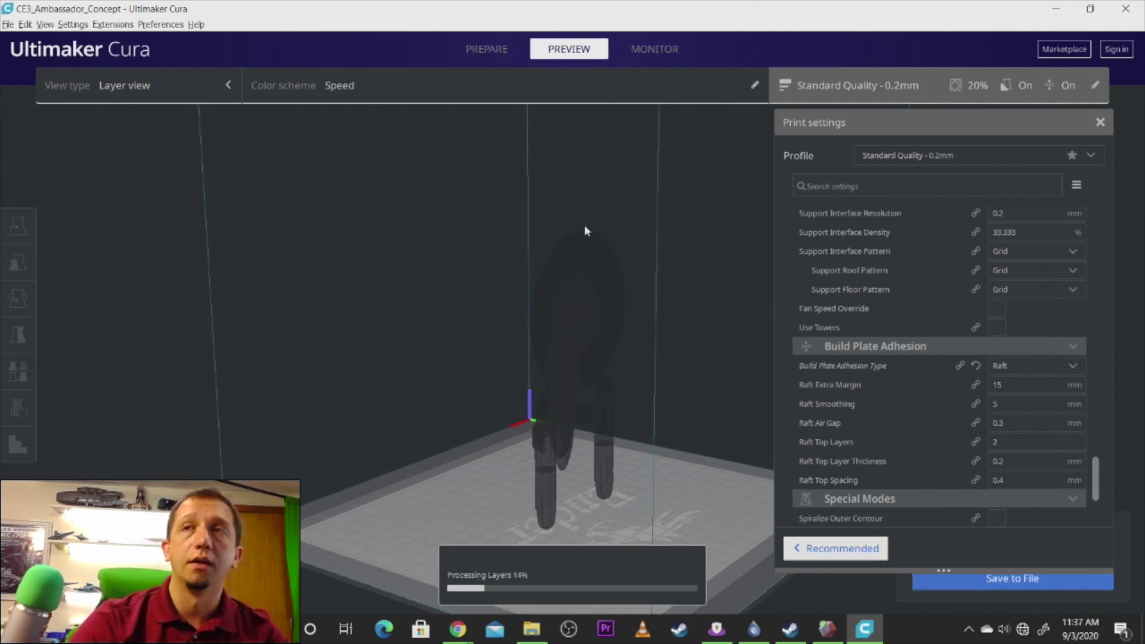
right_click_drag(627, 350, 519, 467)
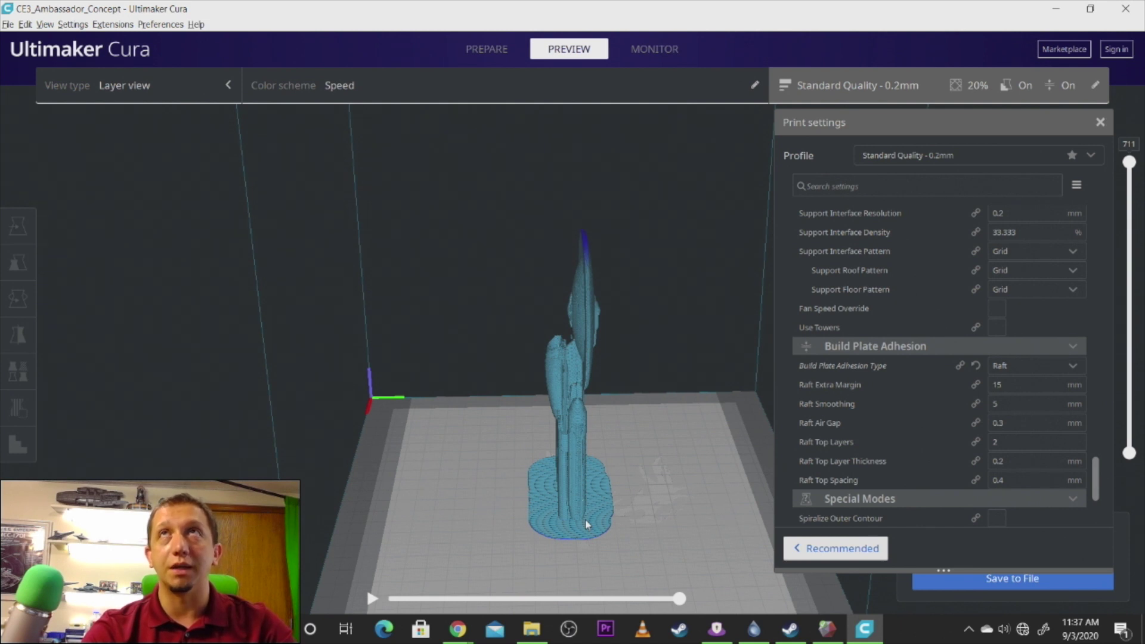
scroll(954, 405, "up", 10)
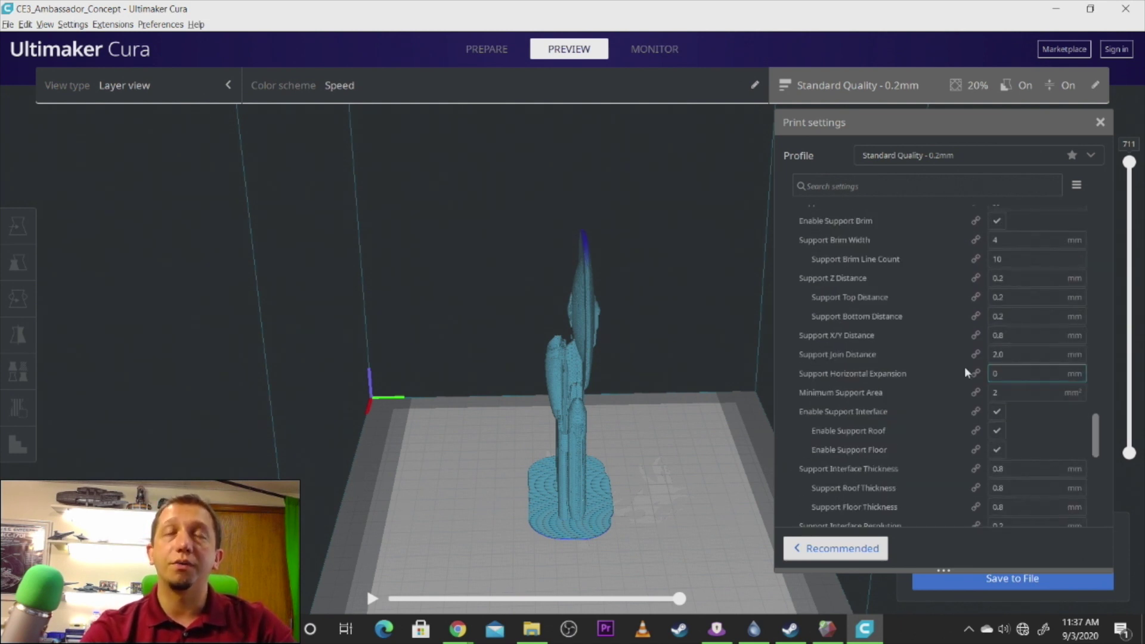
mouse_move(964, 366)
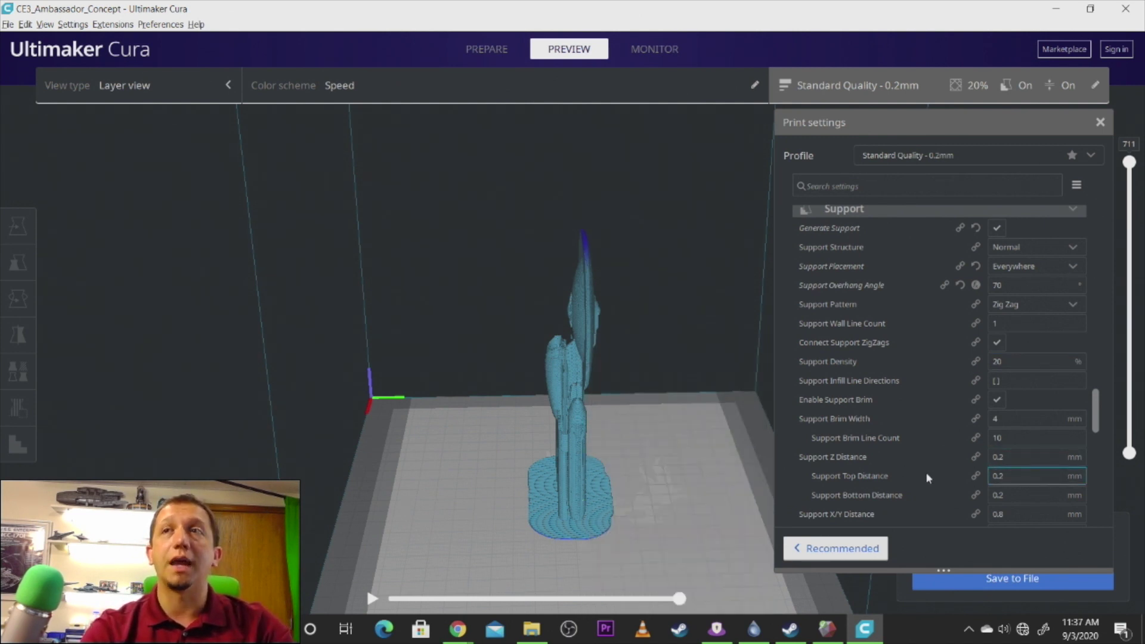
scroll(716, 513, "up", 8)
scroll(702, 500, "down", 10)
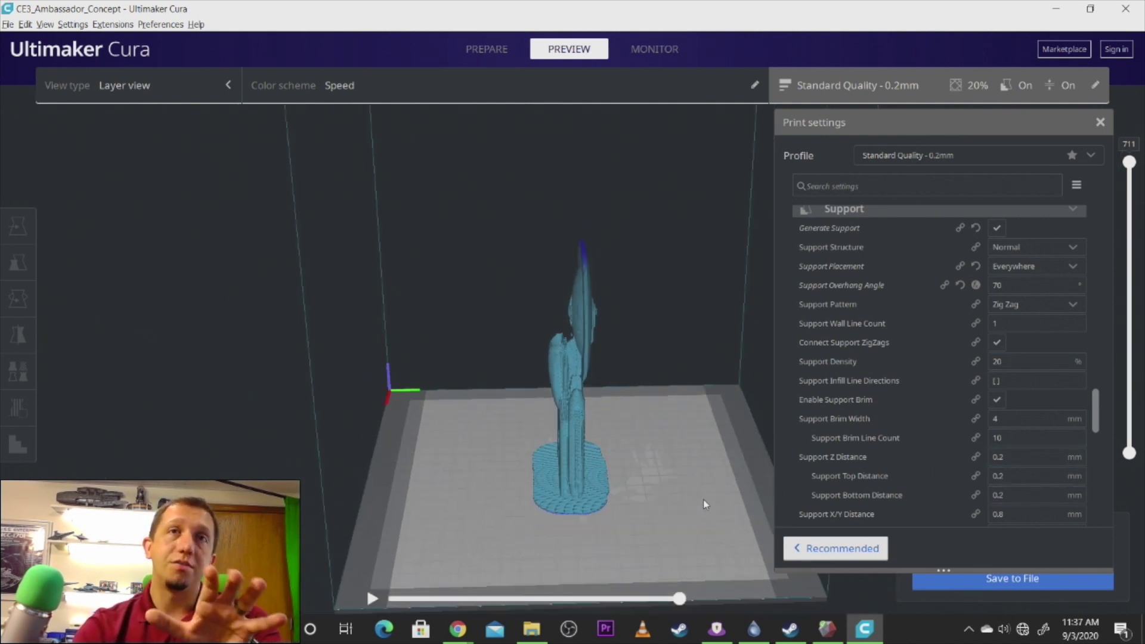
right_click_drag(632, 434, 522, 438)
right_click_drag(653, 485, 709, 457)
right_click_drag(570, 442, 560, 366)
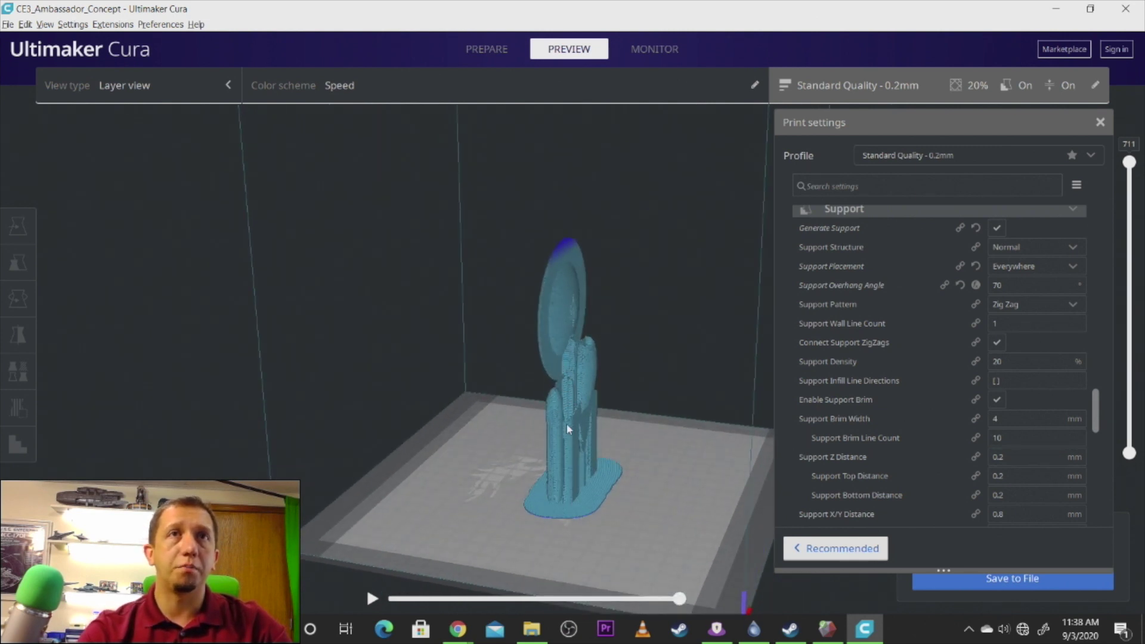
right_click_drag(578, 475, 586, 445)
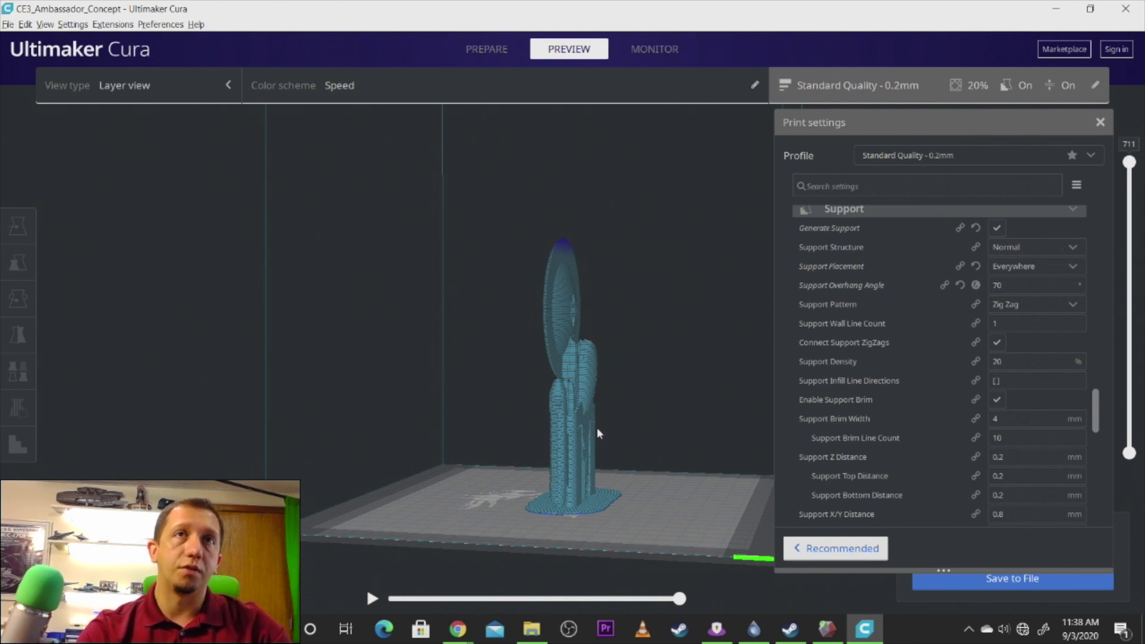
- Return to the Prepare stage, close the print settings, and rotate the Ambassador model so it lies flat
right_click_drag(592, 437, 628, 457)
left_click(486, 49)
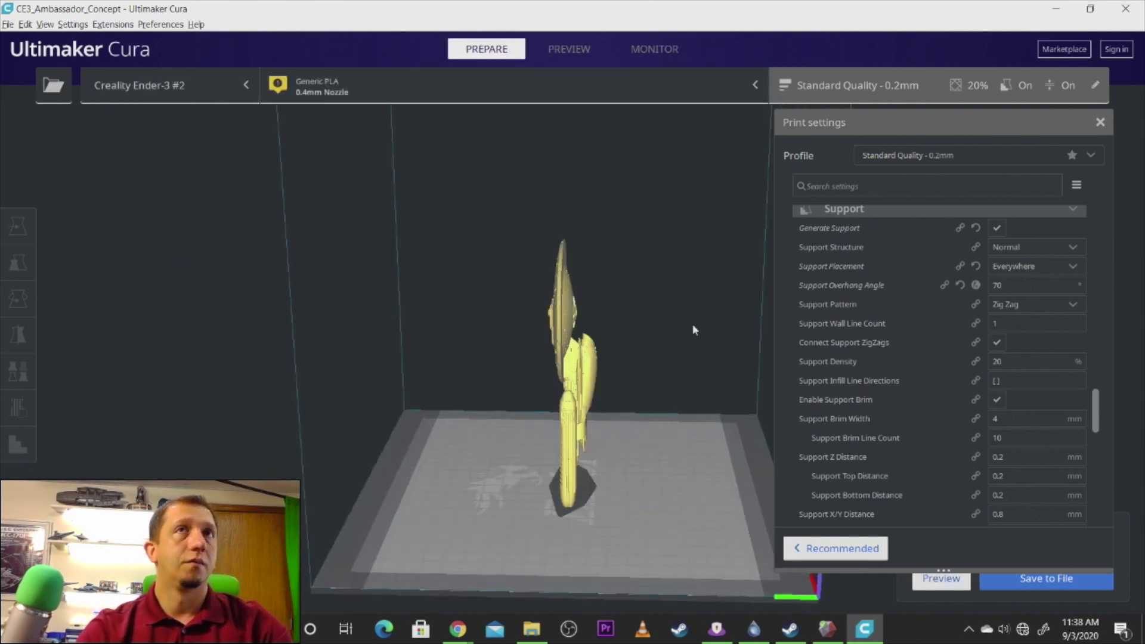
left_click(569, 357)
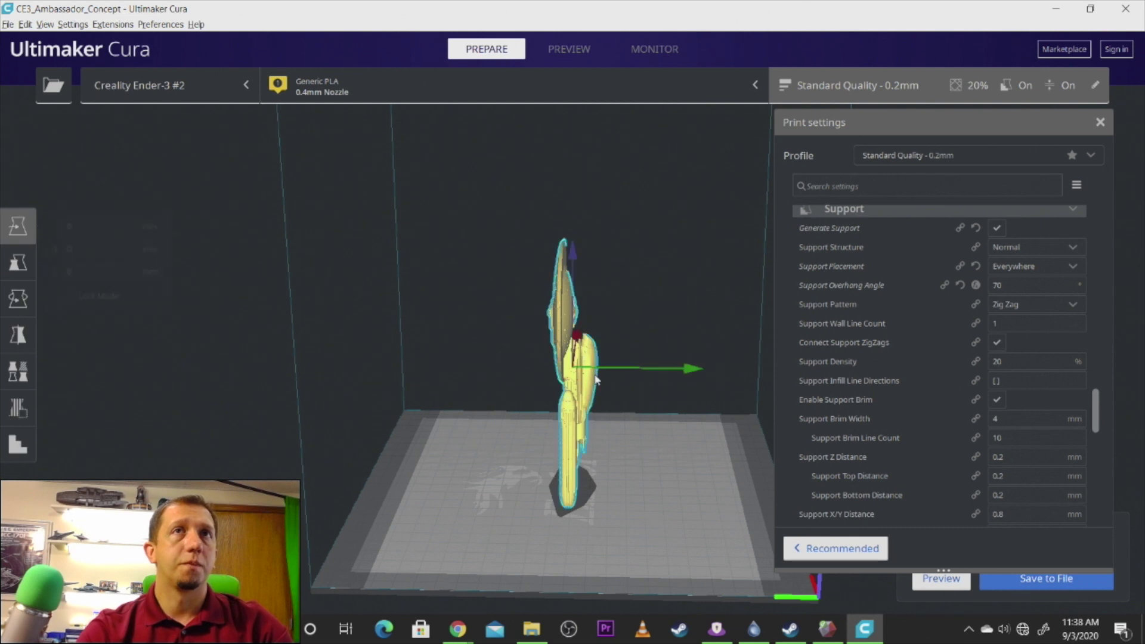
left_click(29, 261)
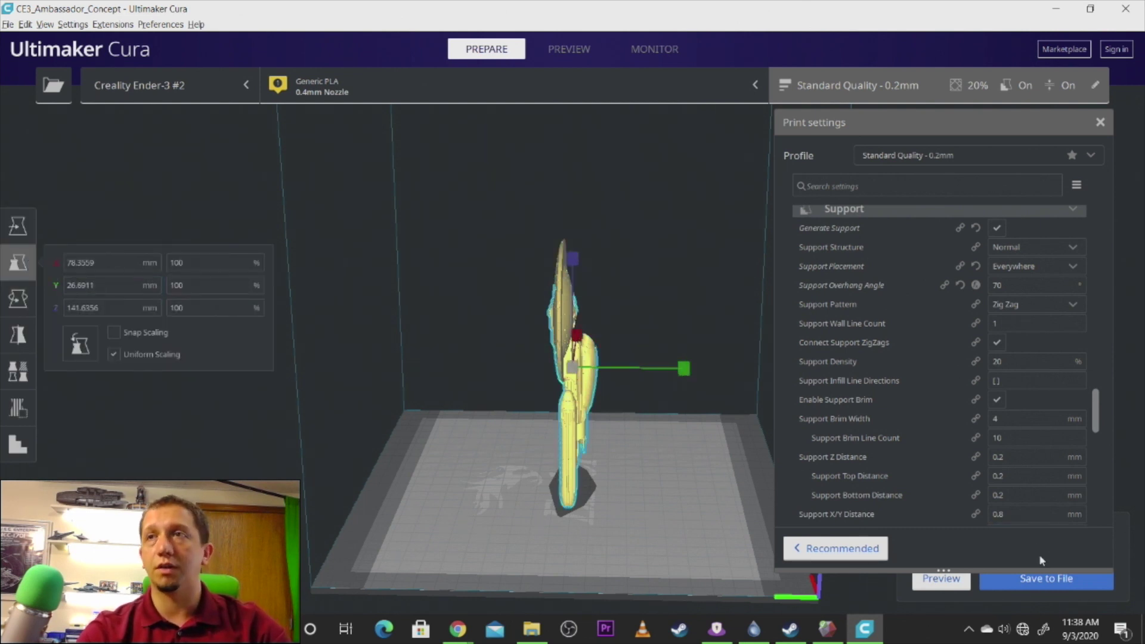
left_click(1100, 123)
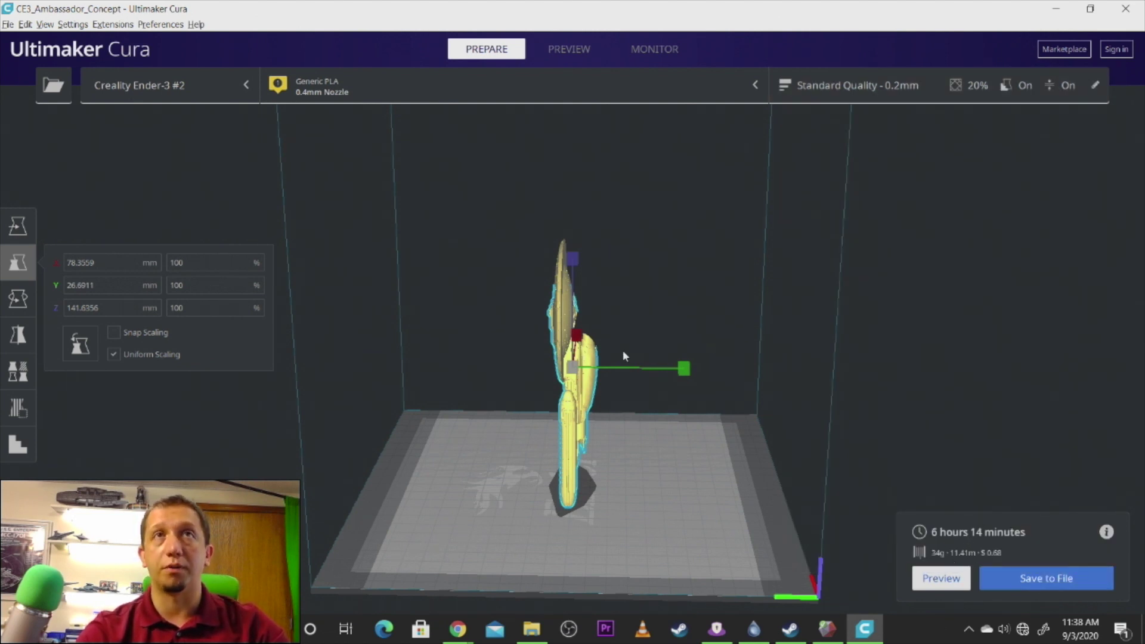
left_click(24, 299)
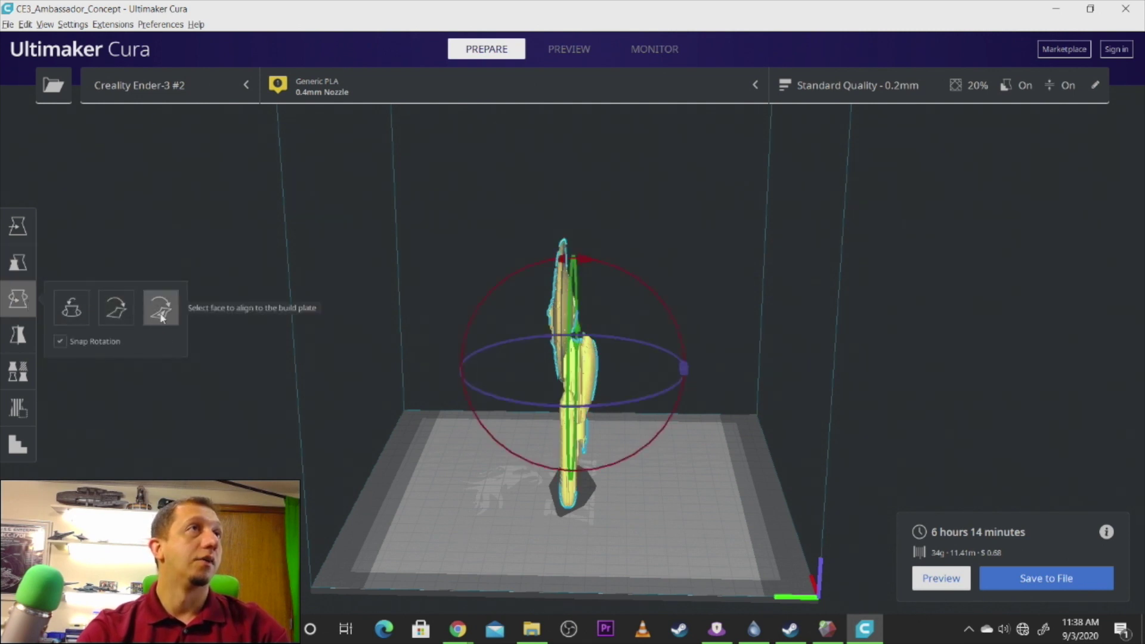
left_click_drag(588, 257, 660, 417)
- Set the model's Z position to 0 mm and shift it to about X 1 mm, Y 2.6 mm
left_click(18, 227)
left_click_drag(115, 271, 53, 274)
type("0")
key("Return")
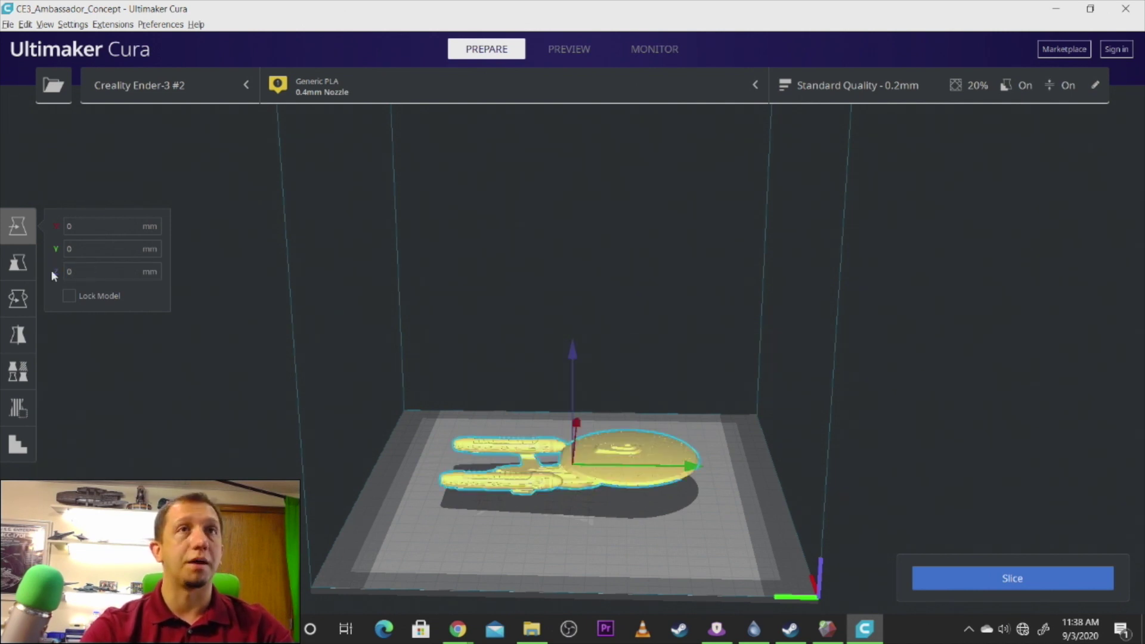
left_click_drag(641, 431, 646, 430)
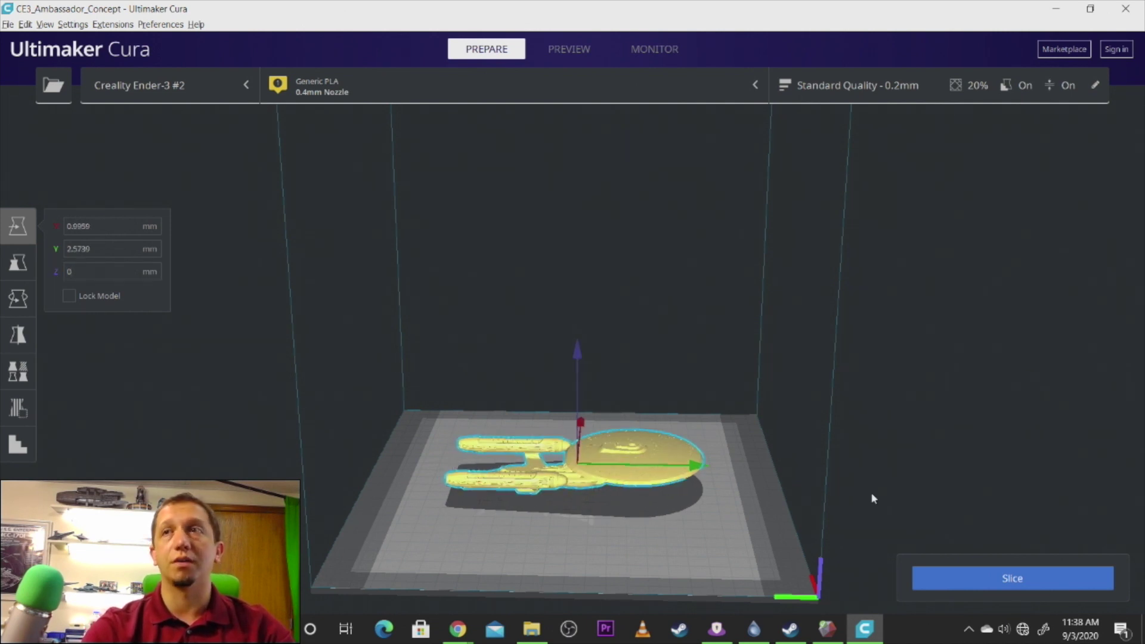
- Slice the flat-lying model and show it in the layer preview
left_click(997, 572)
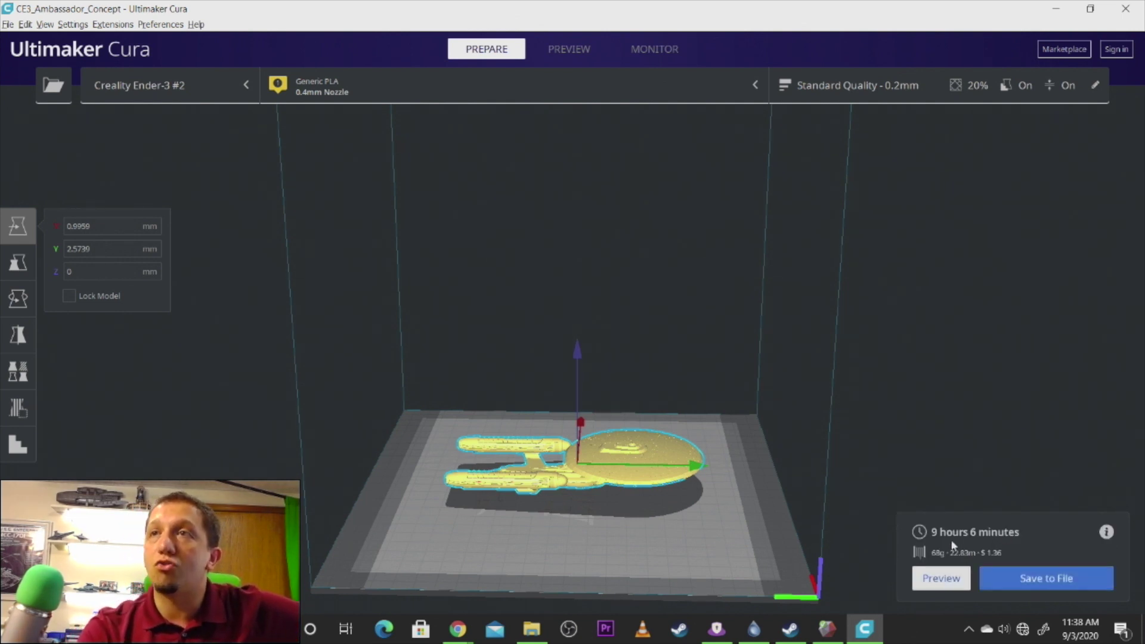
right_click_drag(802, 488, 672, 461)
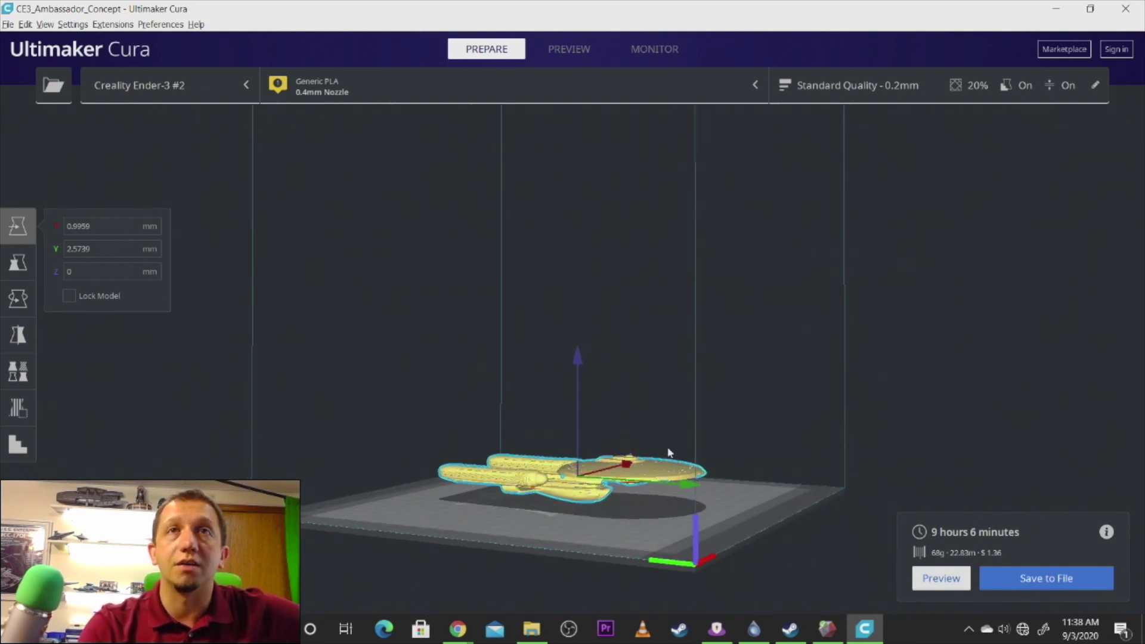
mouse_move(656, 499)
right_mouse_down()
mouse_move(596, 506)
mouse_move(412, 445)
mouse_move(260, 452)
mouse_move(600, 576)
mouse_move(751, 495)
mouse_move(892, 492)
mouse_move(656, 480)
right_mouse_up()
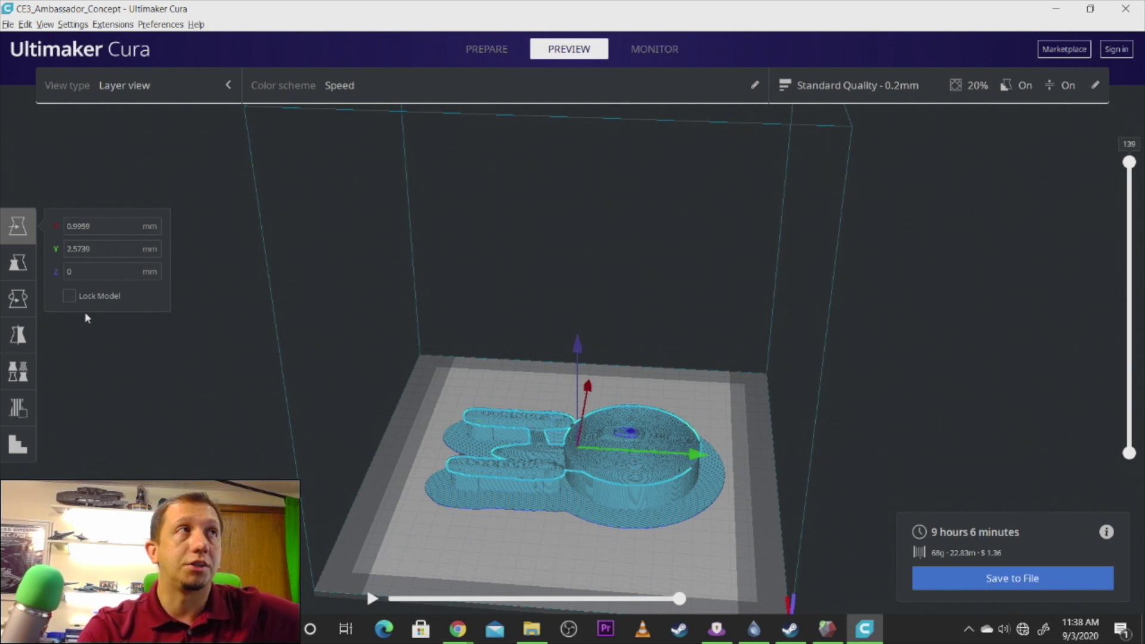
- Look through the Scale, Rotate, Per Model Settings, Mirror and custom support tools for the model
left_click(24, 274)
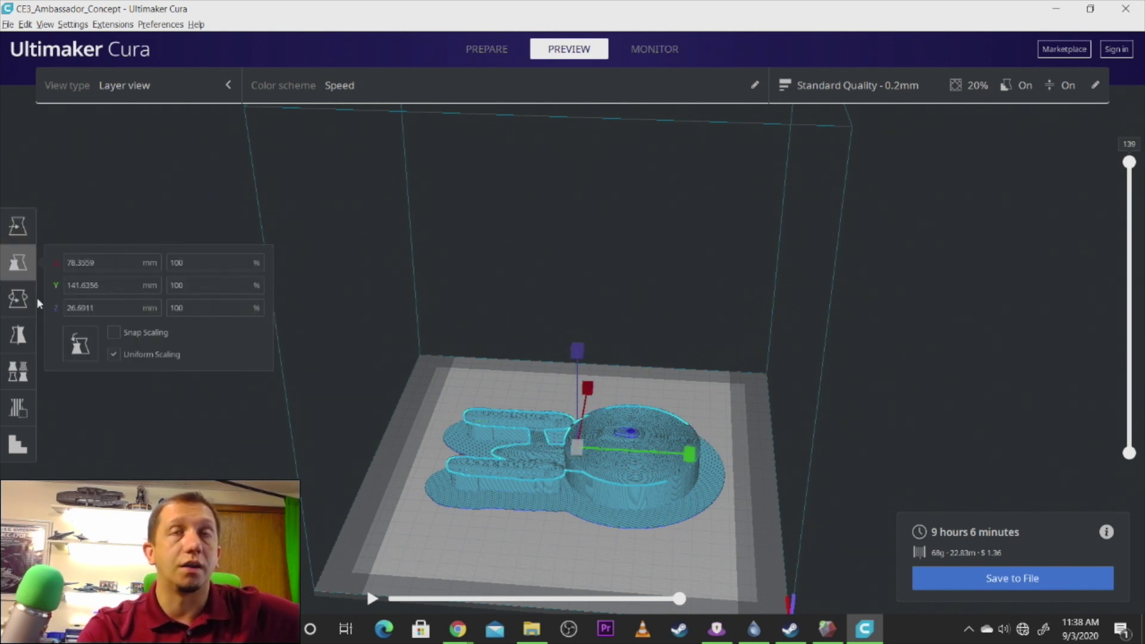
left_click(19, 299)
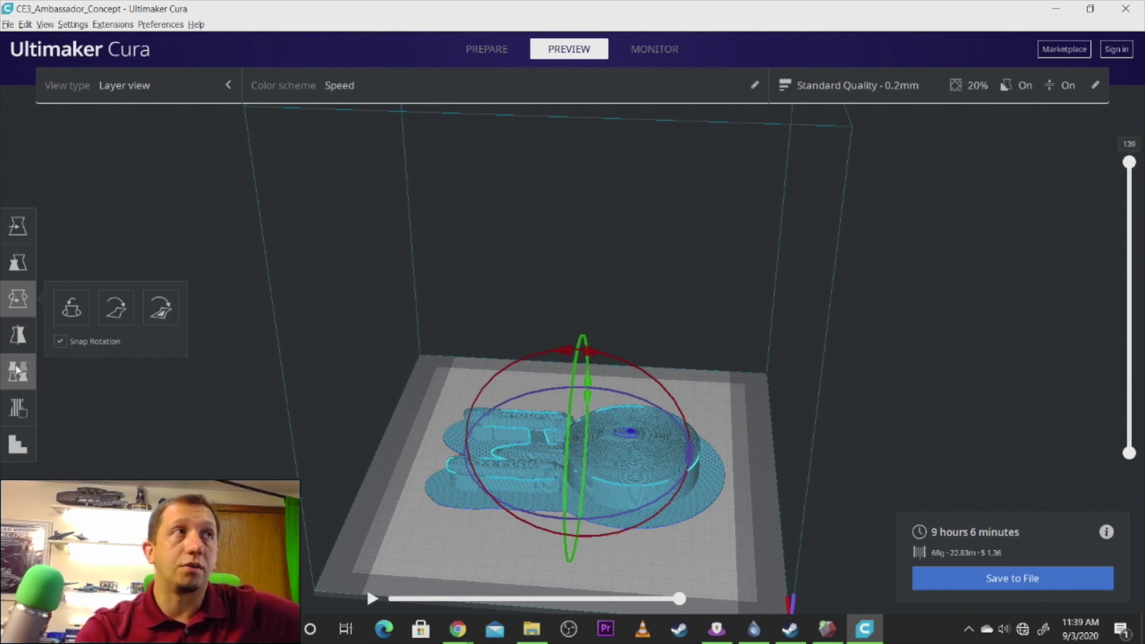
left_click(23, 370)
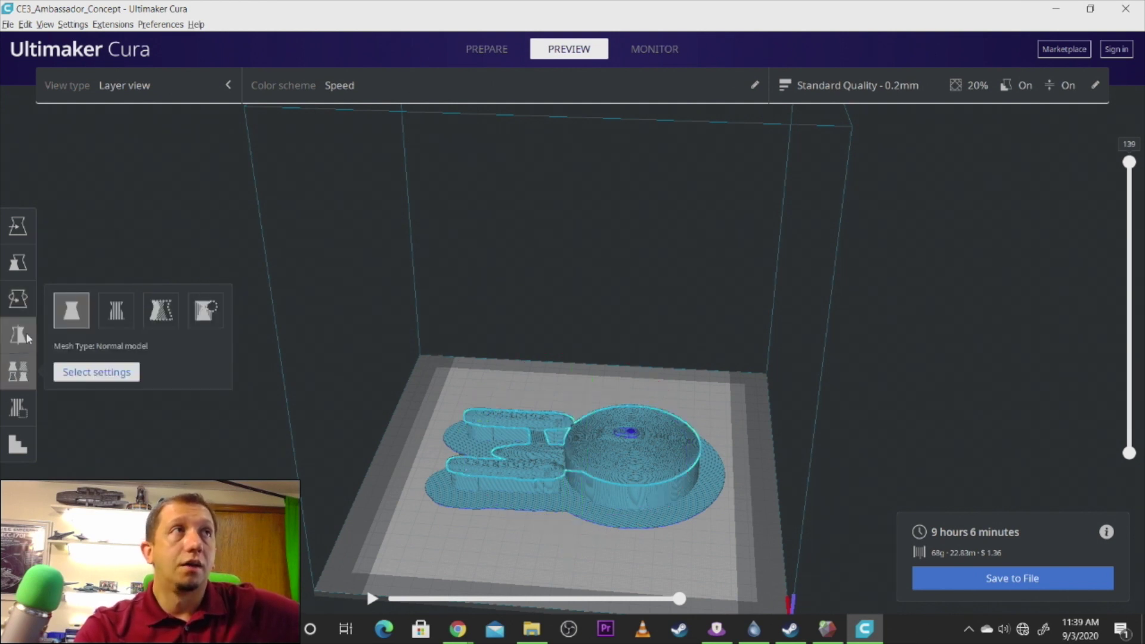
left_click(26, 338)
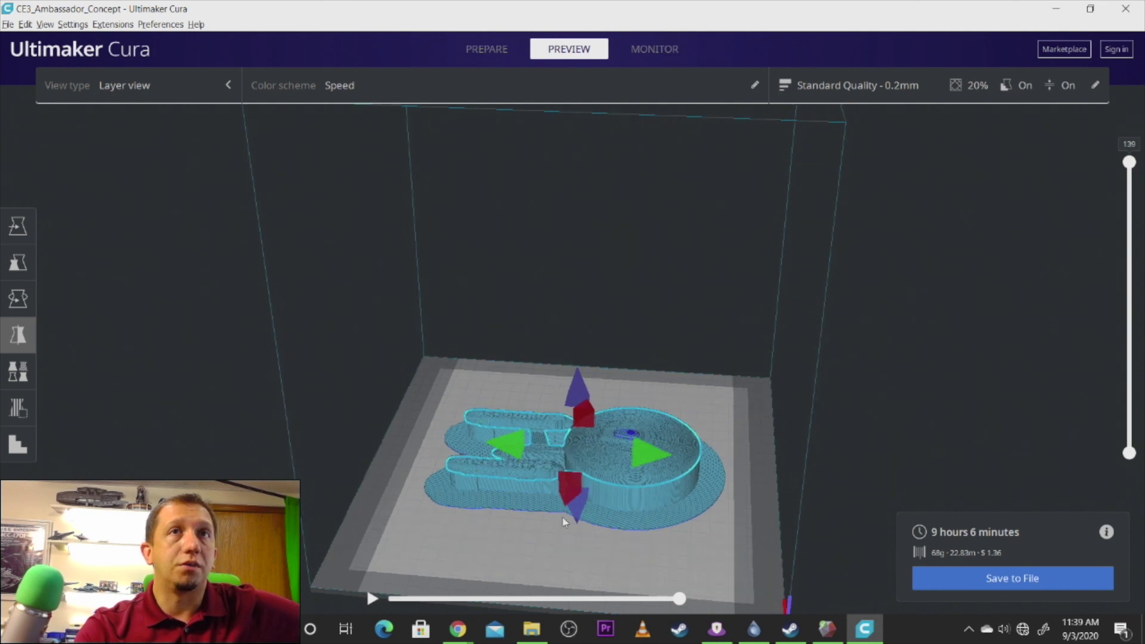
right_click_drag(582, 525, 469, 485)
left_click(18, 444)
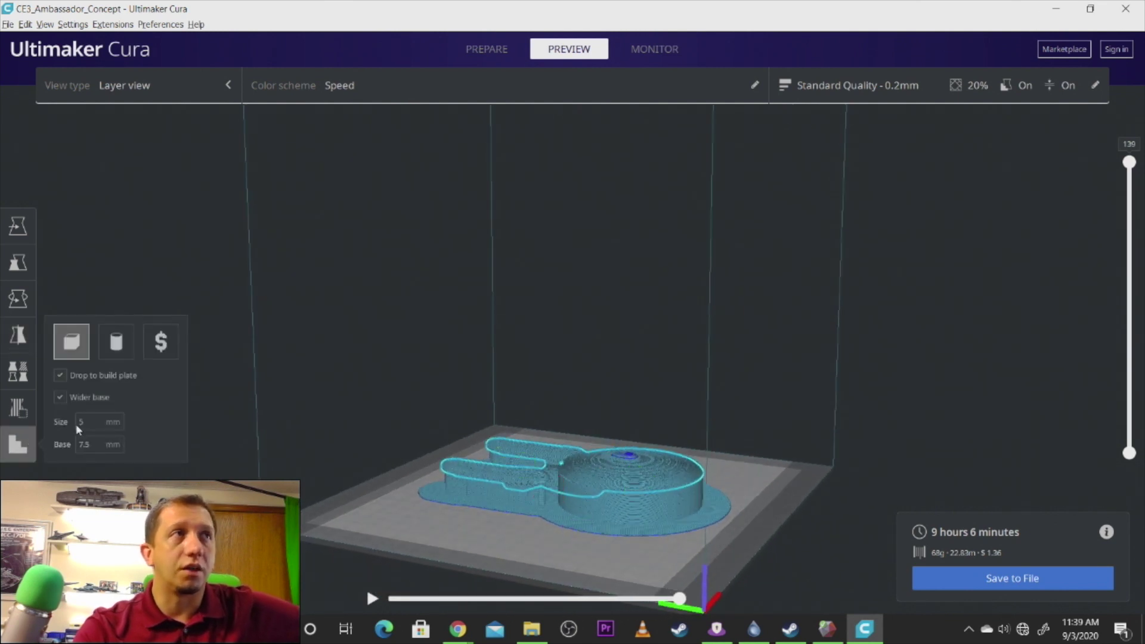
- Try to place a cylindrical custom support at the model
left_click(131, 350)
left_click(481, 523)
left_click(494, 480)
right_click_drag(411, 485, 781, 436)
left_click(524, 501)
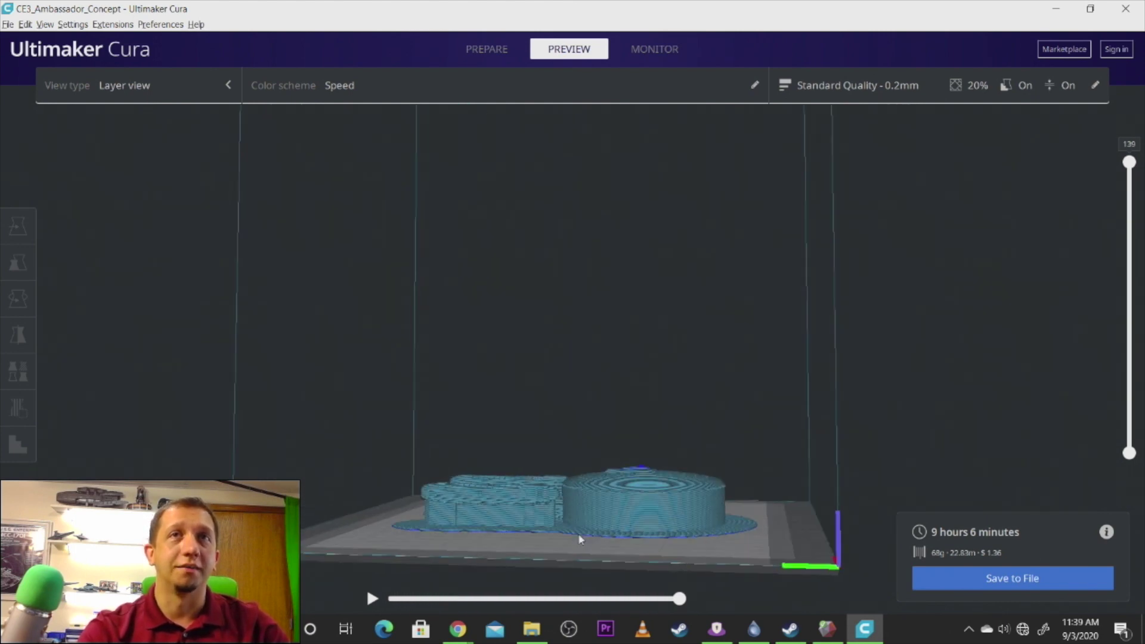
- Inspect the flat model's sliced layers, supports and raft up close, from above and from several sides
scroll(579, 537, "up", 3)
right_click_drag(626, 541, 668, 599)
scroll(668, 572, "down", 1)
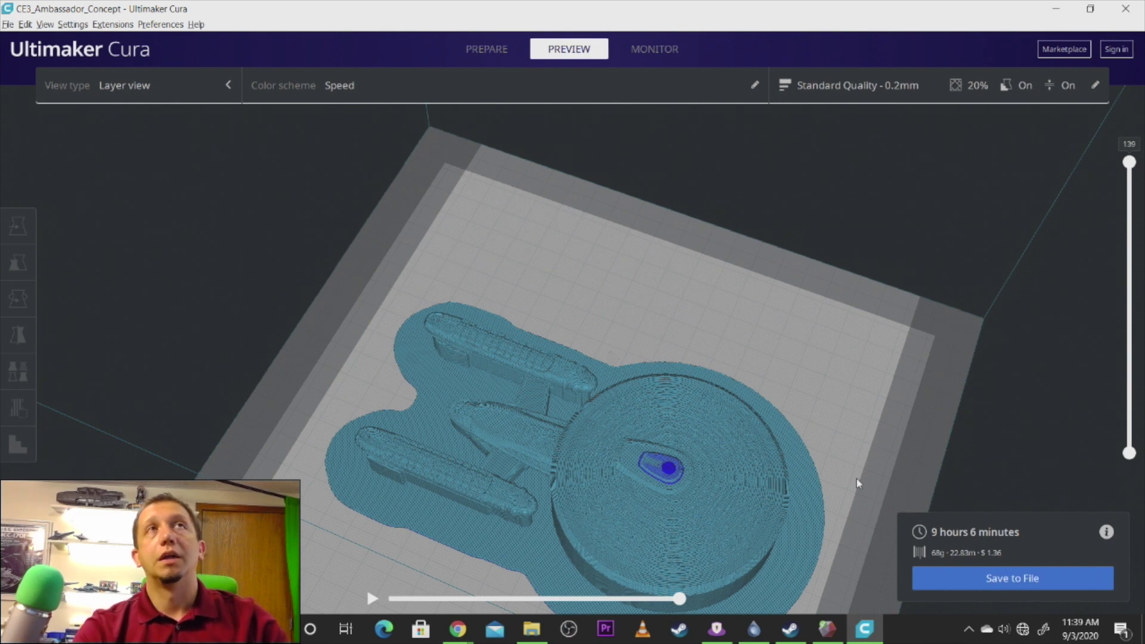
scroll(680, 412, "down", 5)
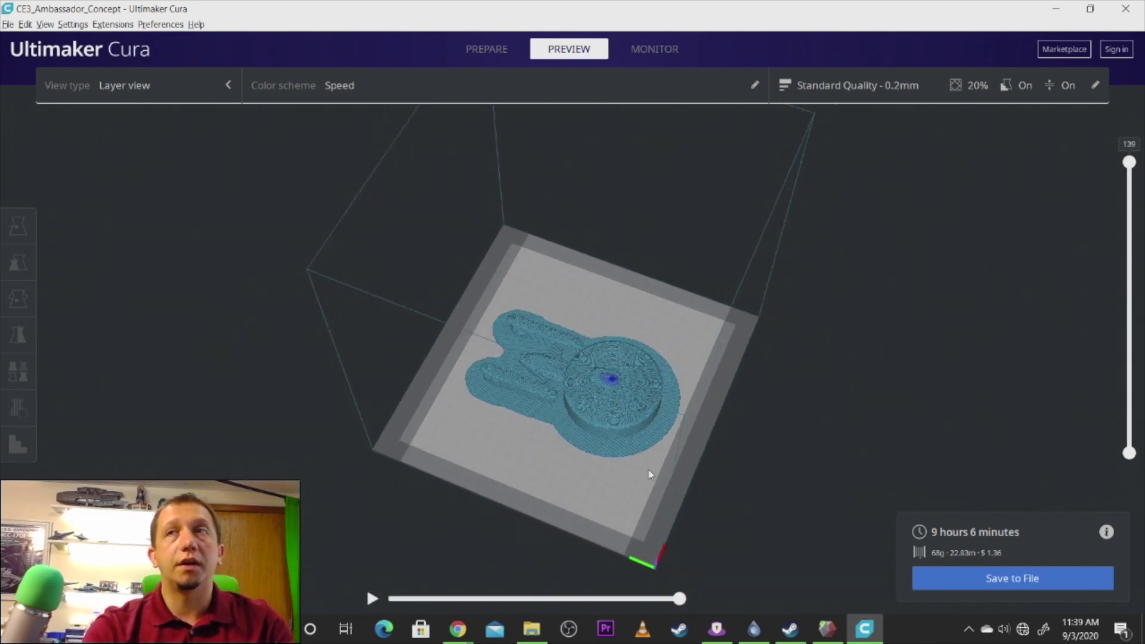
right_click_drag(650, 477, 693, 454)
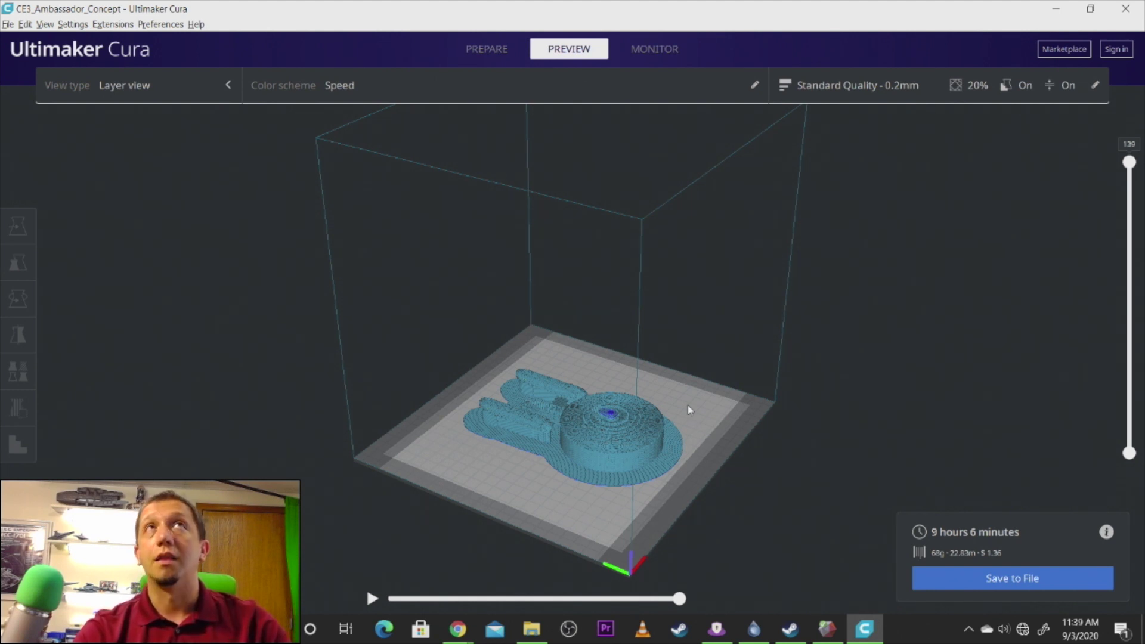
right_click_drag(716, 332, 542, 206)
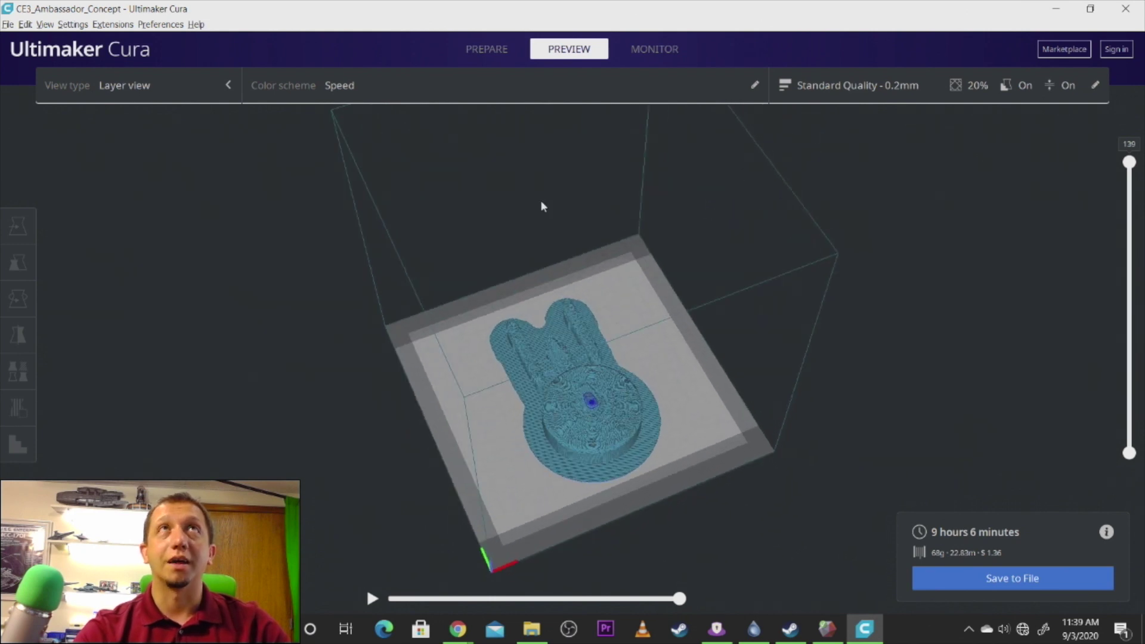
- Return to the Prepare stage, open the Marketplace for a look and close it again
left_click(490, 52)
left_click(1069, 53)
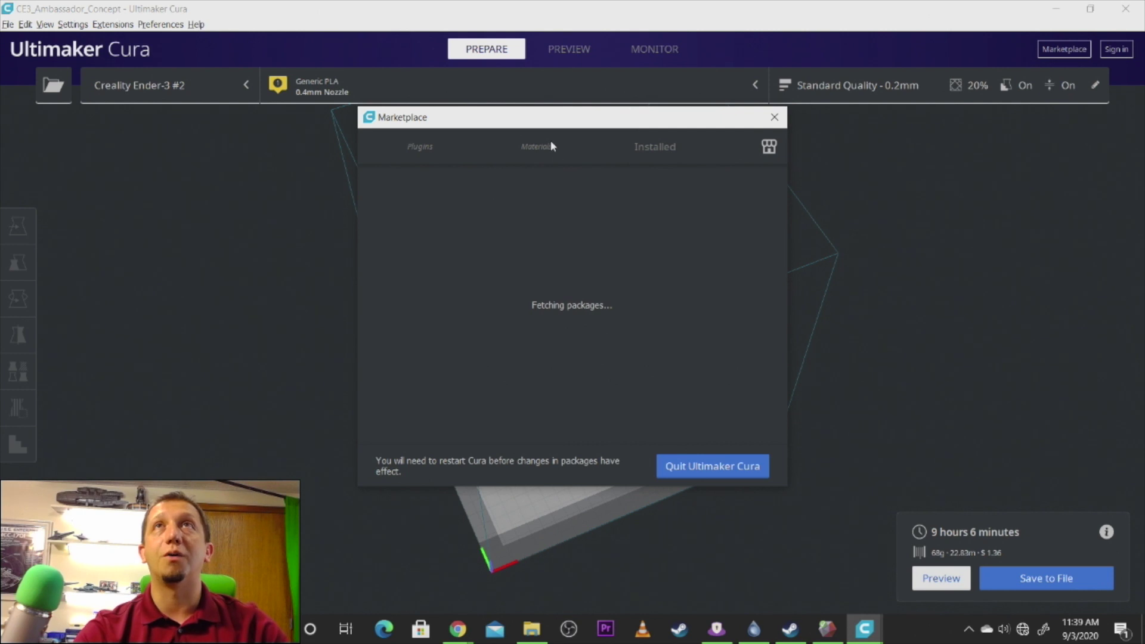
left_click(774, 117)
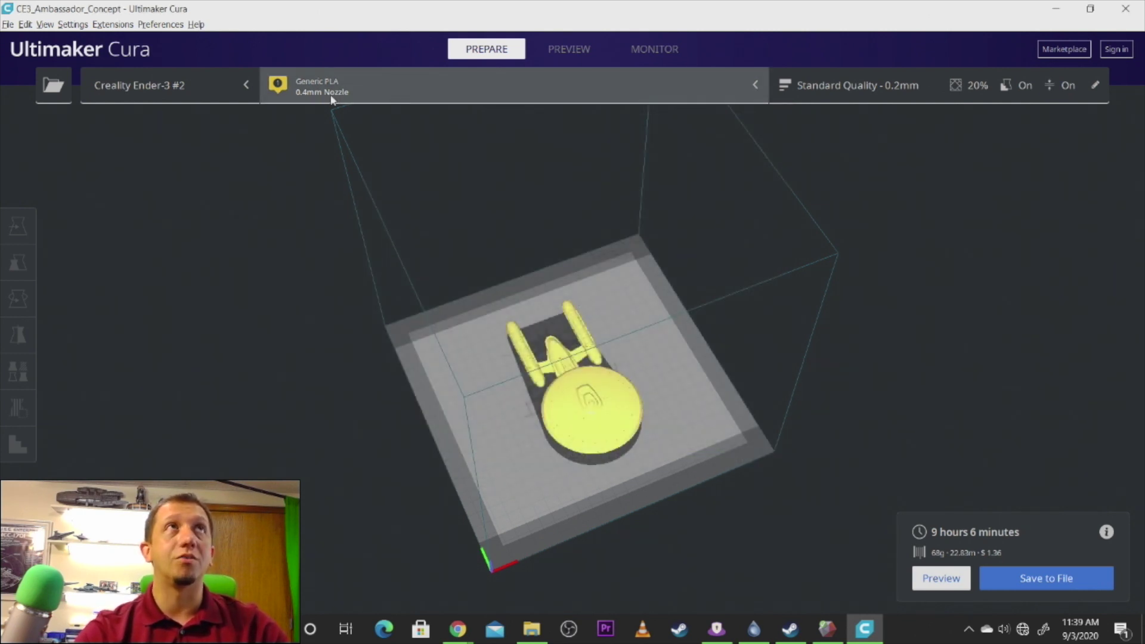
- Look over the print settings down to Experimental and the preset printer list, and return to the layer preview
left_click(513, 94)
left_click(835, 86)
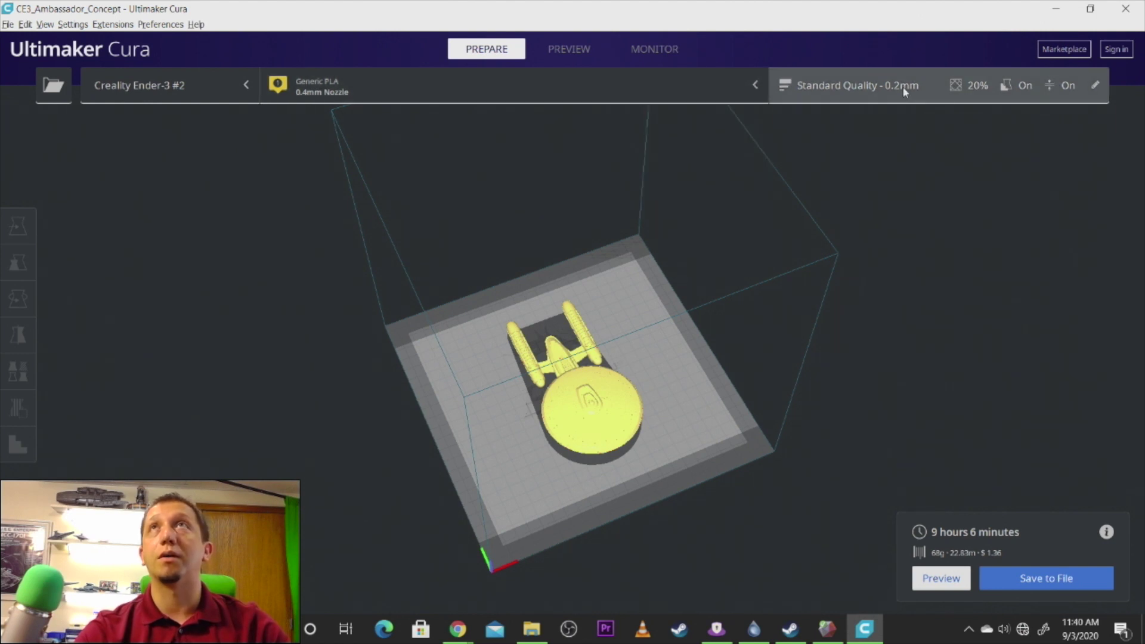
scroll(910, 374, "down", 5)
scroll(909, 372, "down", 10)
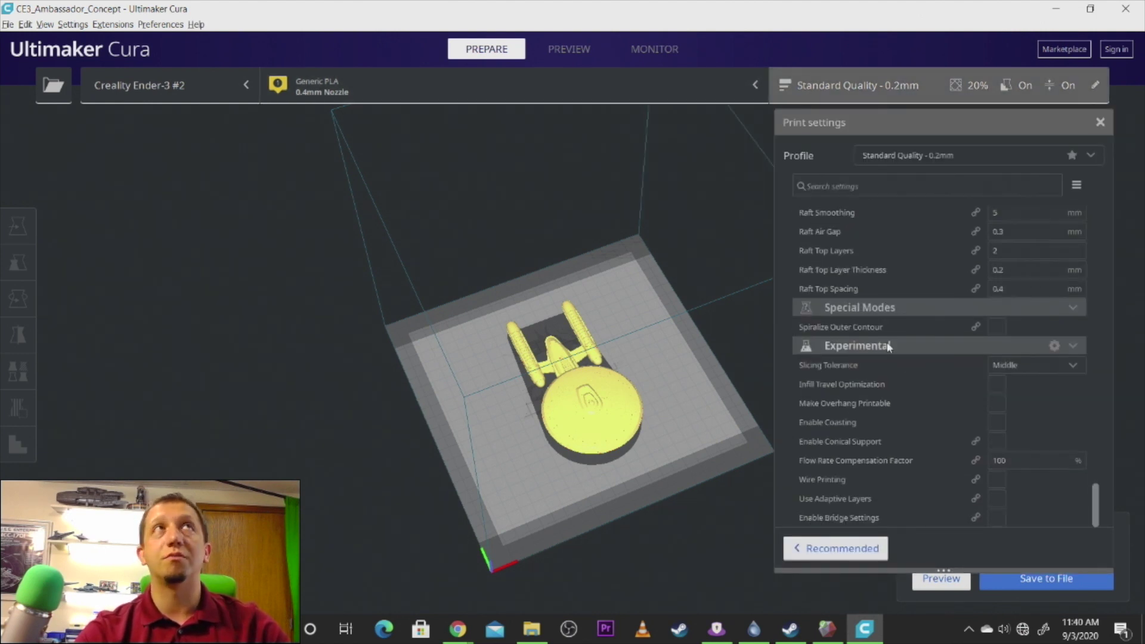
left_click(185, 85)
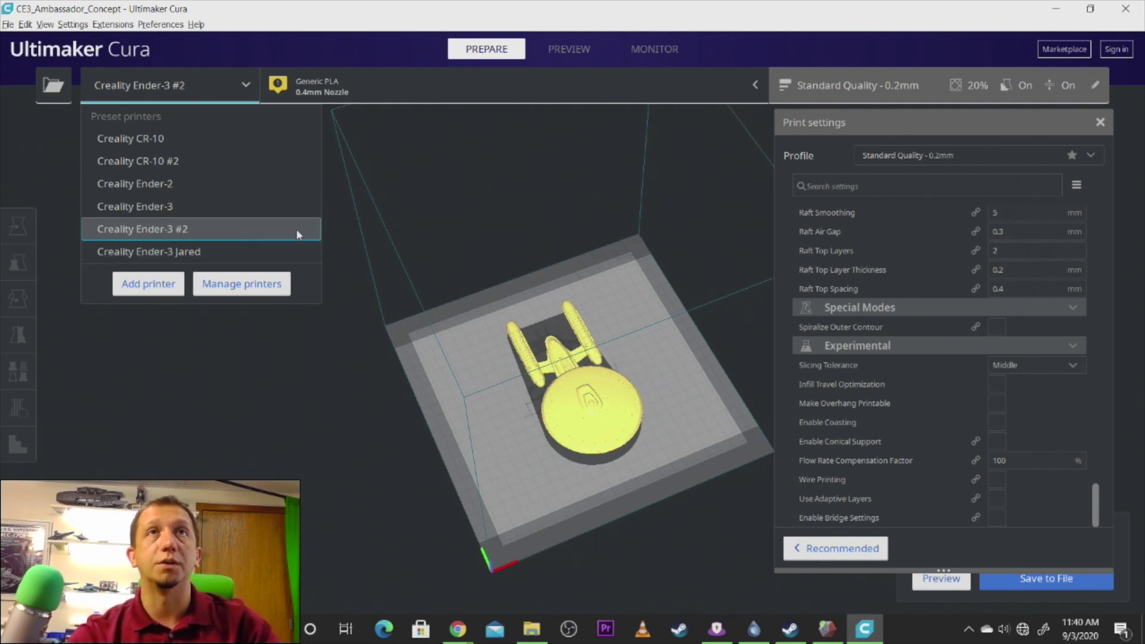
left_click(456, 177)
left_click(591, 49)
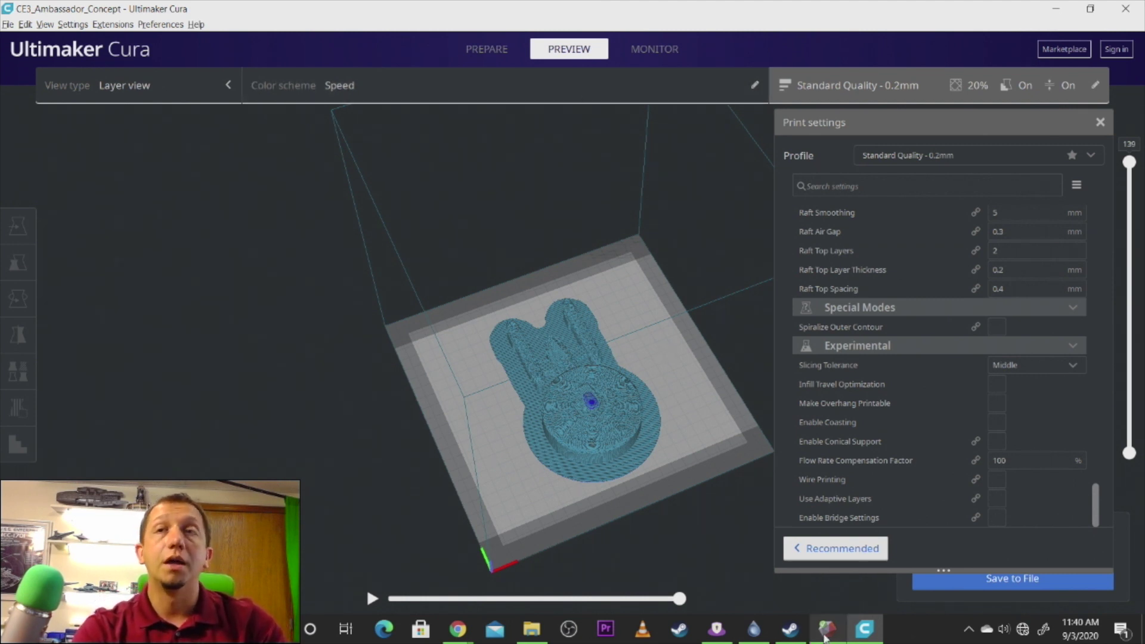
left_click(827, 632)
left_click(747, 448)
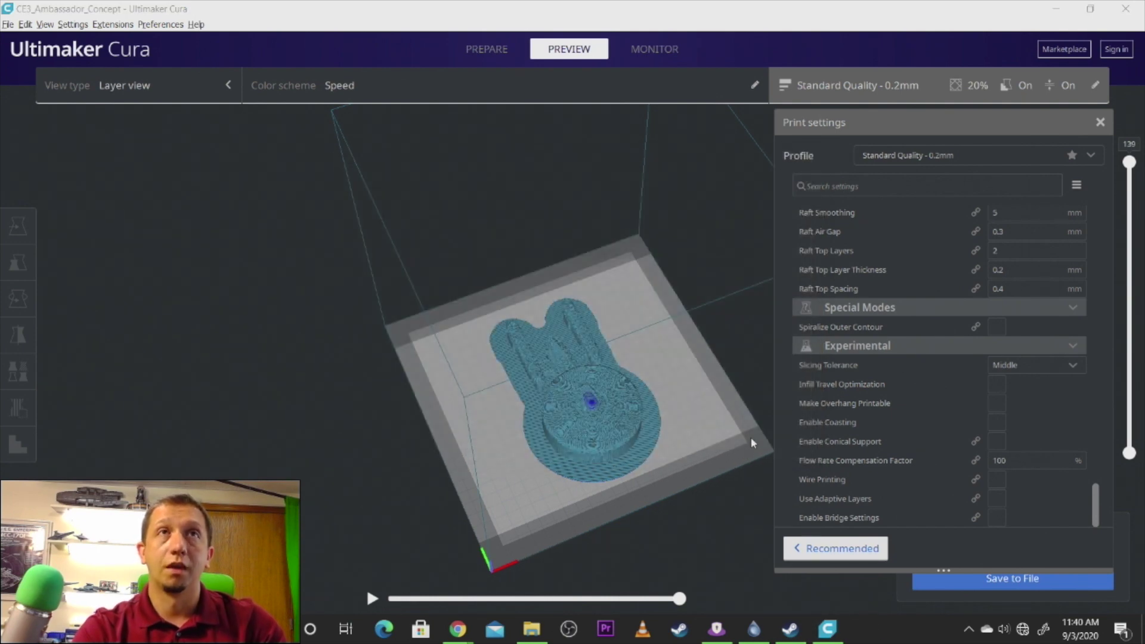
right_click_drag(558, 474, 477, 439)
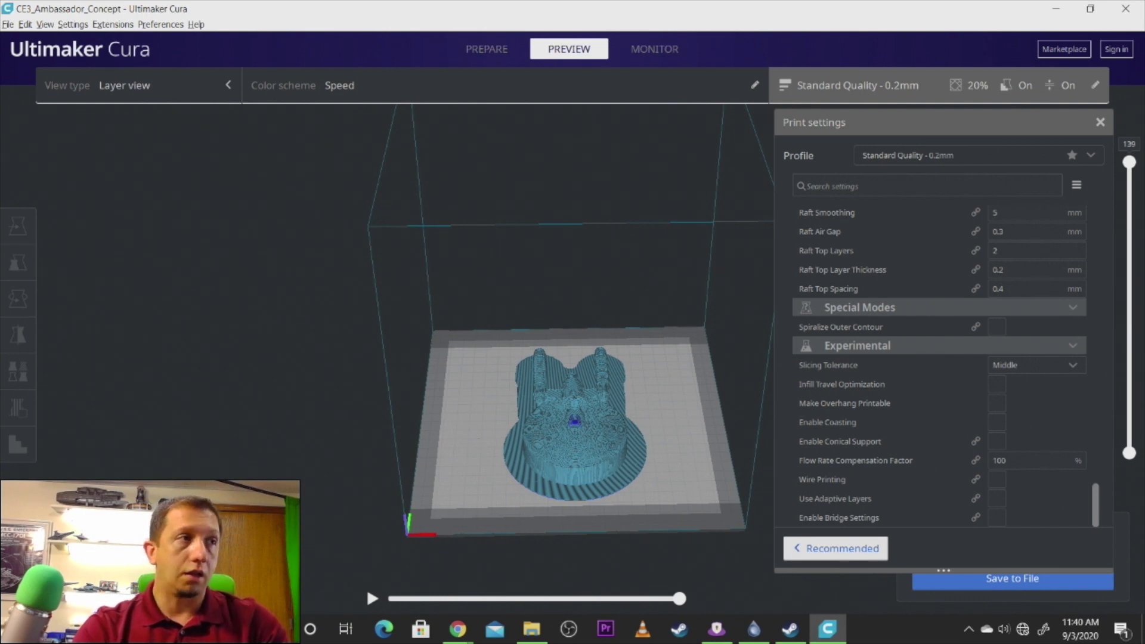
- Launch Autodesk Meshmixer, accept its license agreement, dismiss the analytics notice and maximize the window
left_click(15, 629)
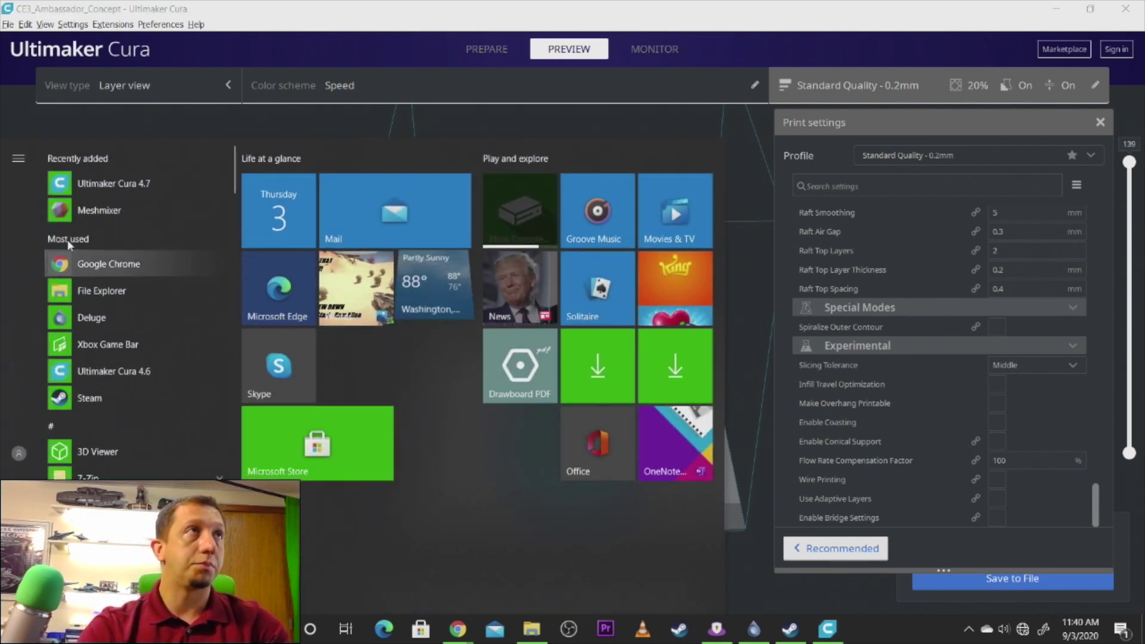
left_click(106, 207)
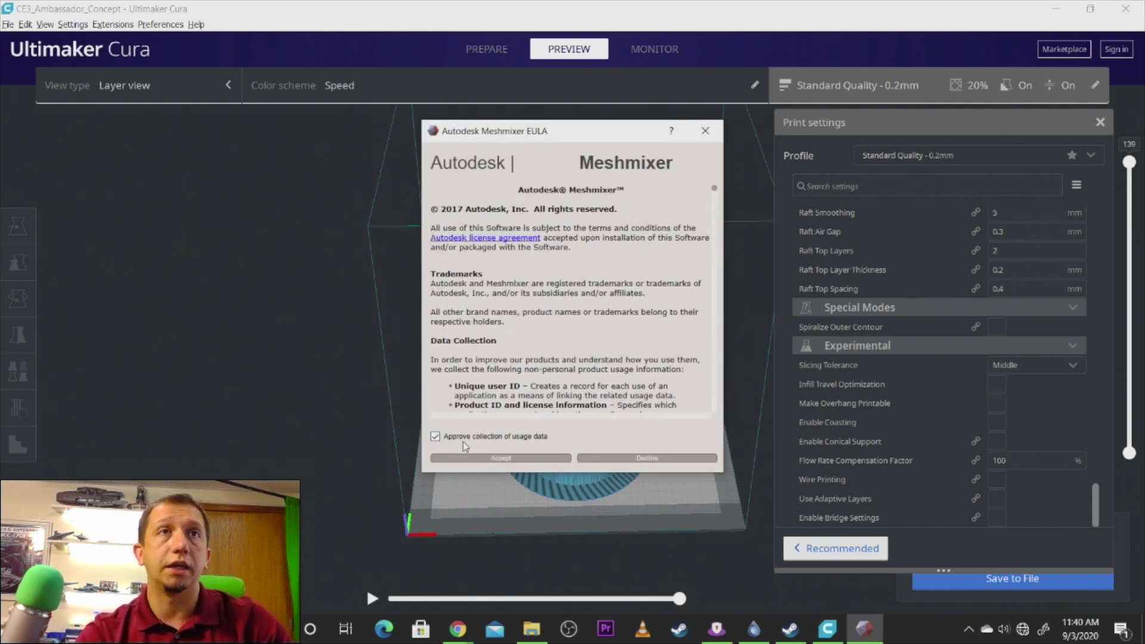
left_click(480, 458)
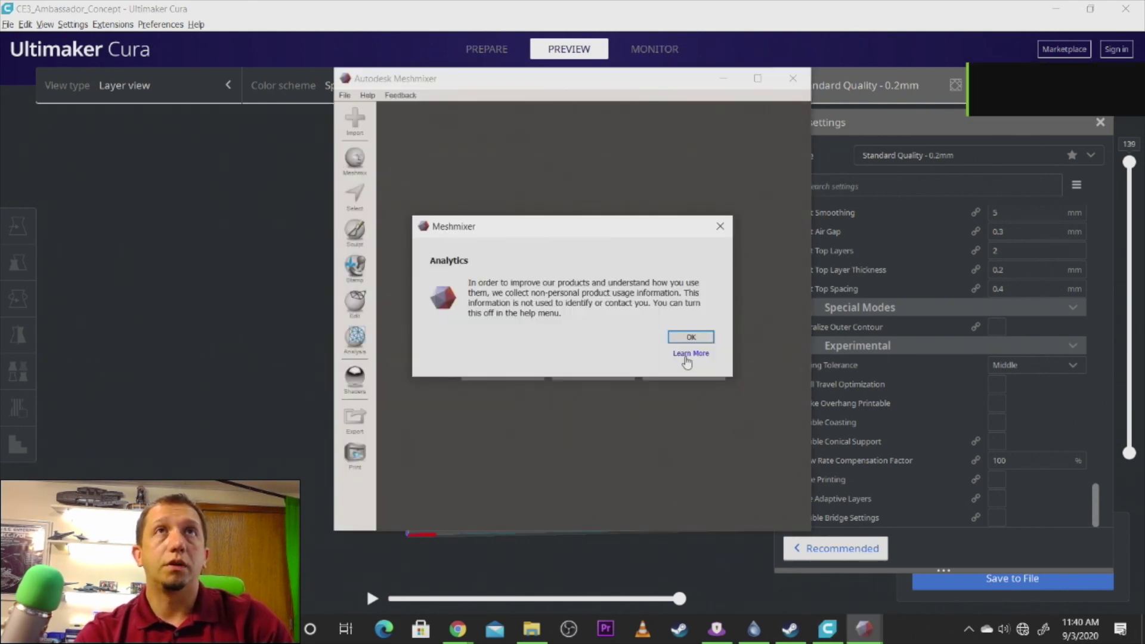
left_click(691, 336)
left_click(757, 78)
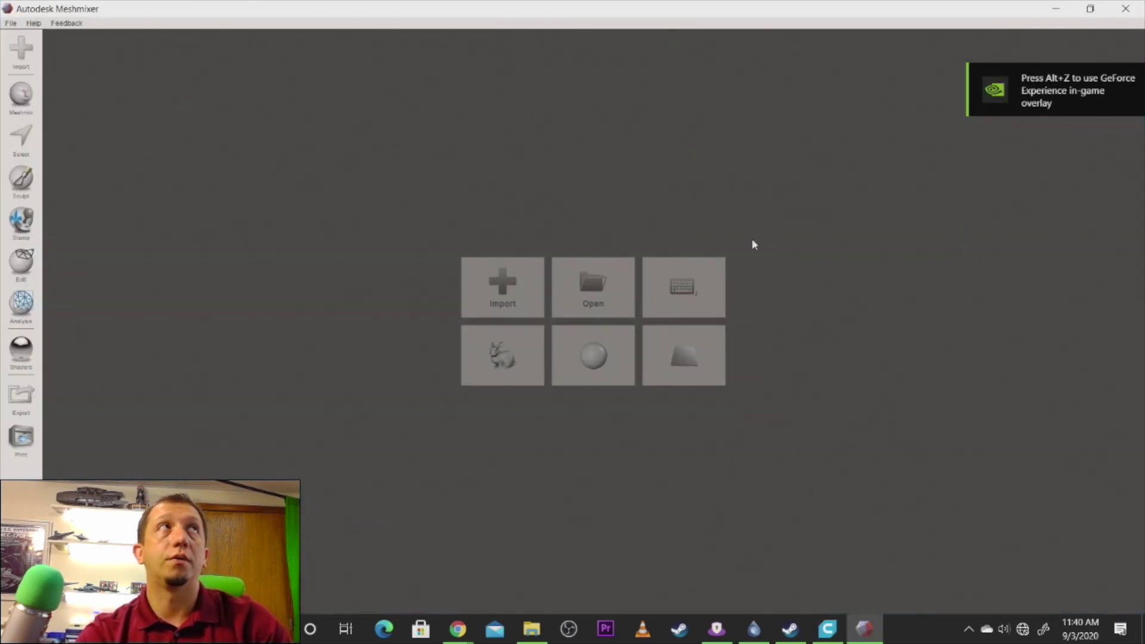
left_click(10, 23)
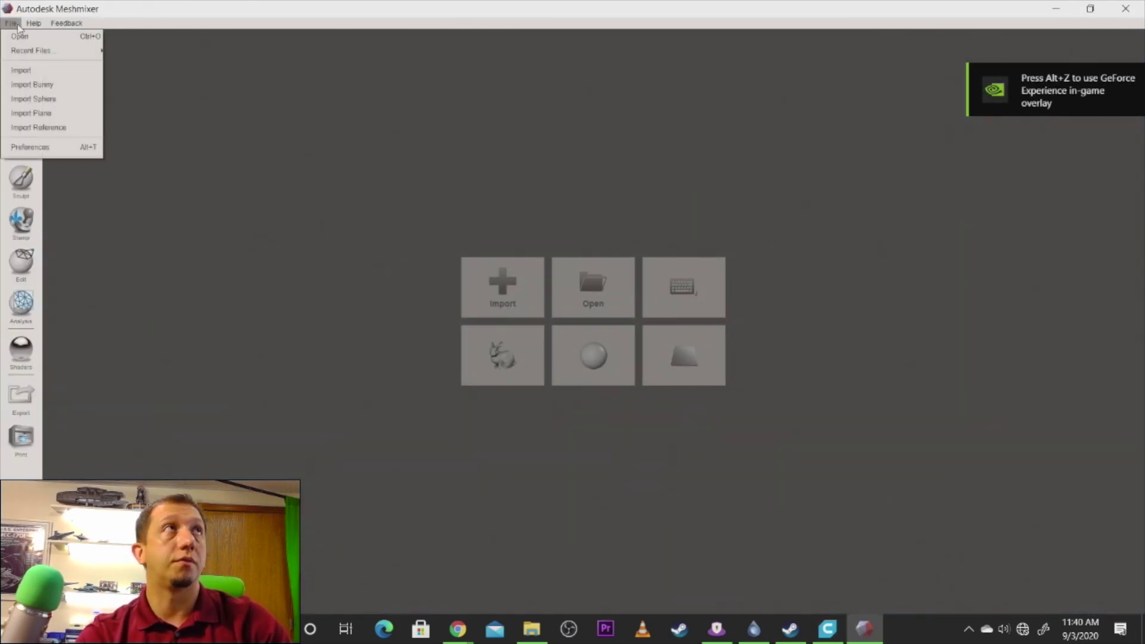
left_click(59, 38)
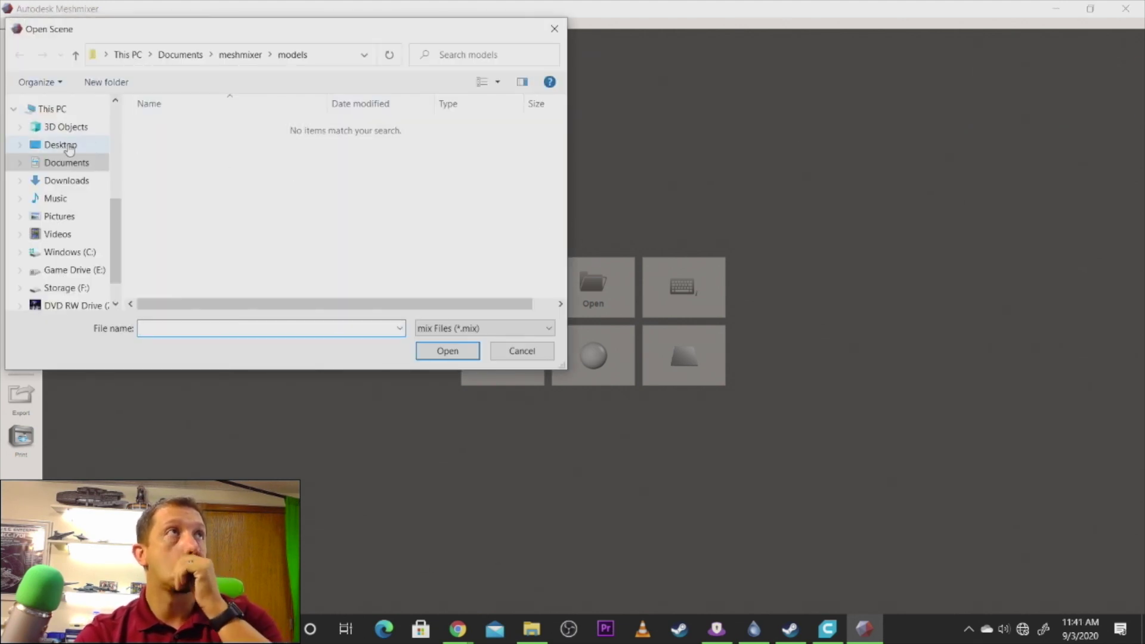
left_click(76, 180)
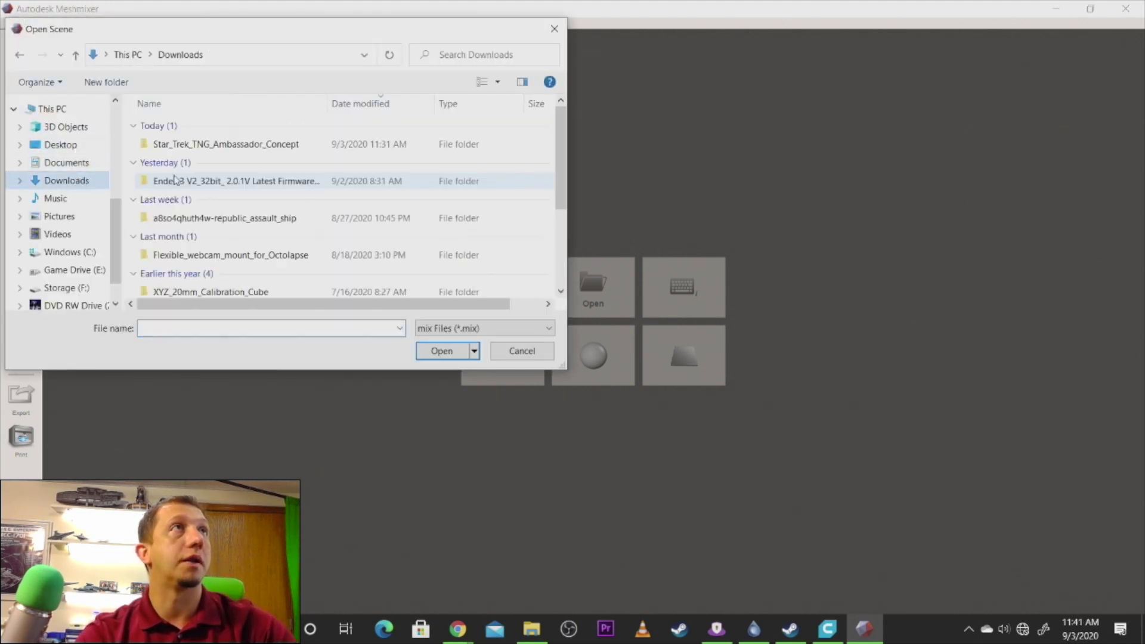
double_click(196, 146)
double_click(281, 128)
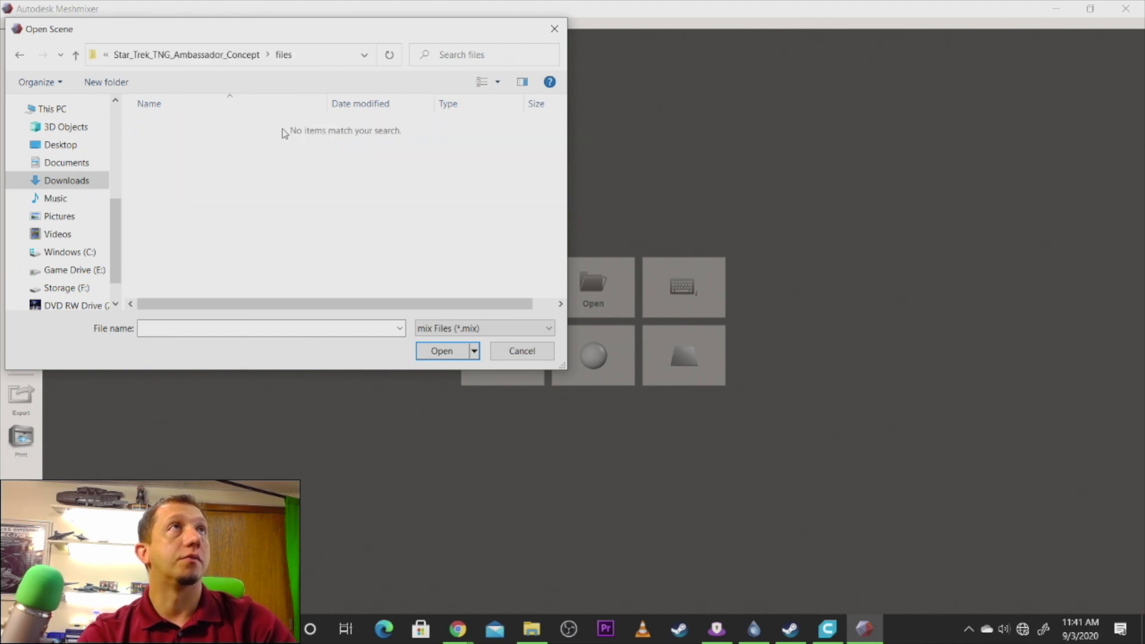
left_click(441, 329)
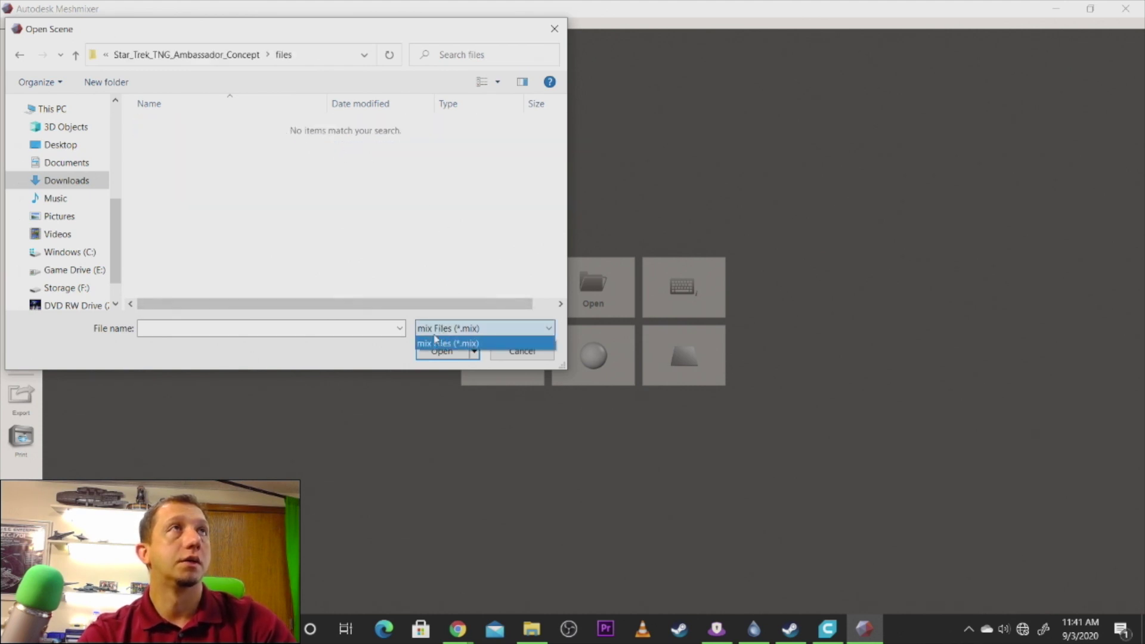
left_click(441, 343)
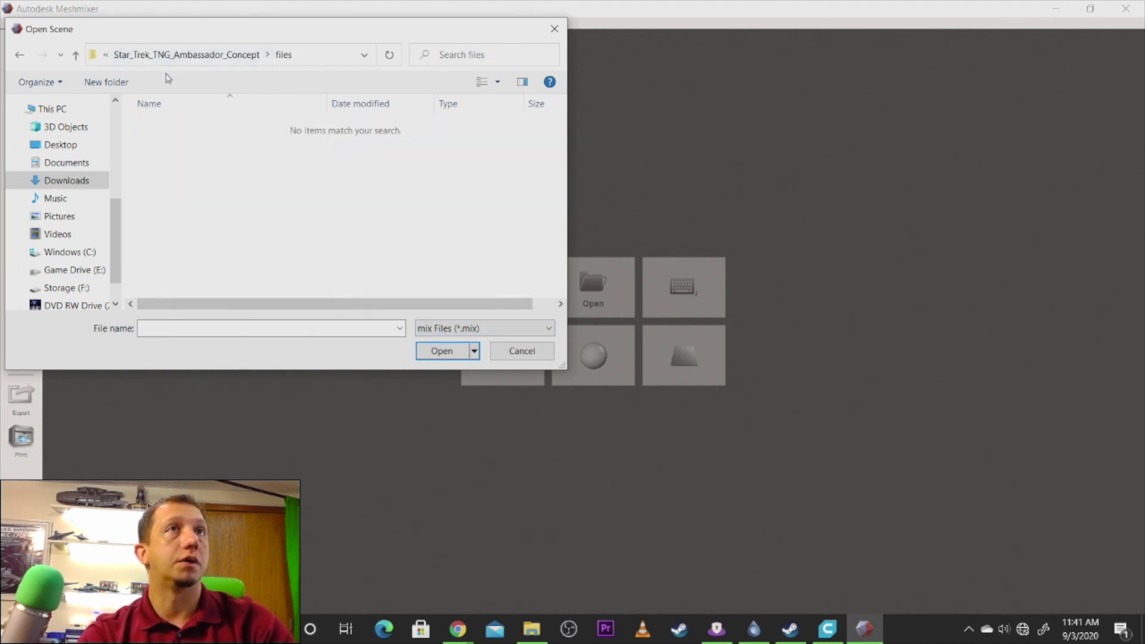
left_click(554, 29)
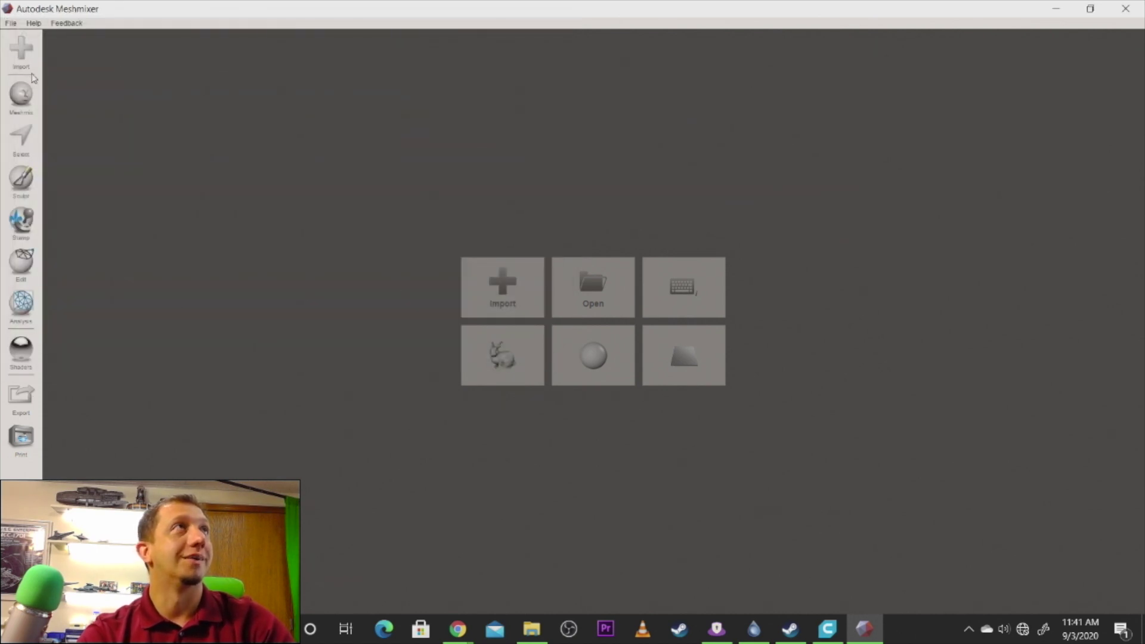
- Import the Ambassador_Concept STL from the Star_Trek_TNG_Ambassador_Concept files folder in Downloads
left_click(493, 267)
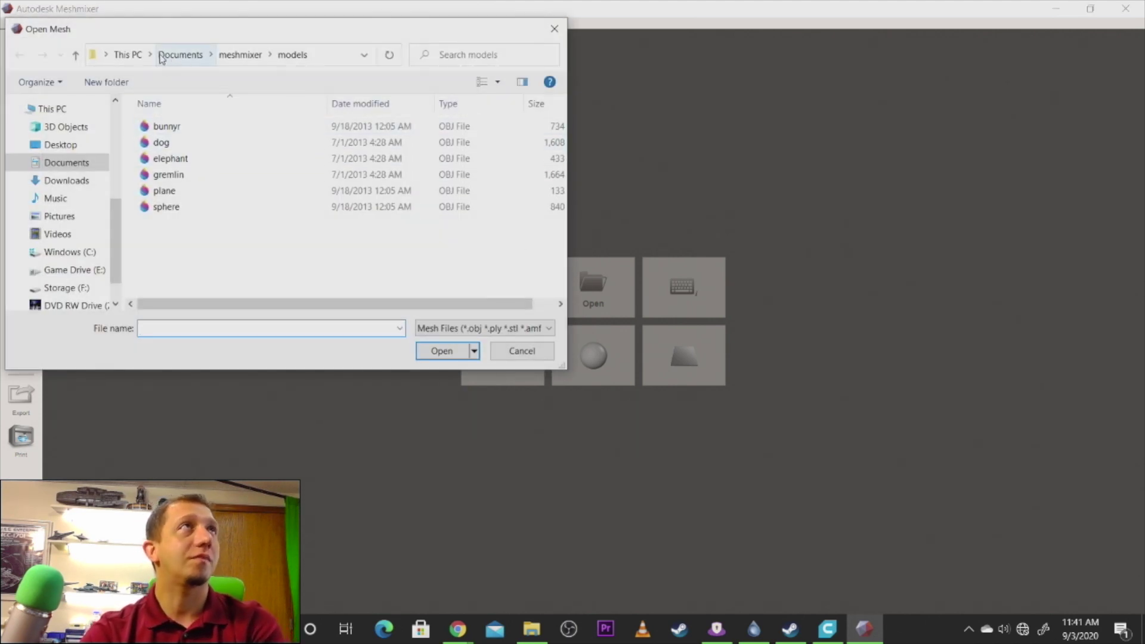
scroll(88, 153, "up", 1)
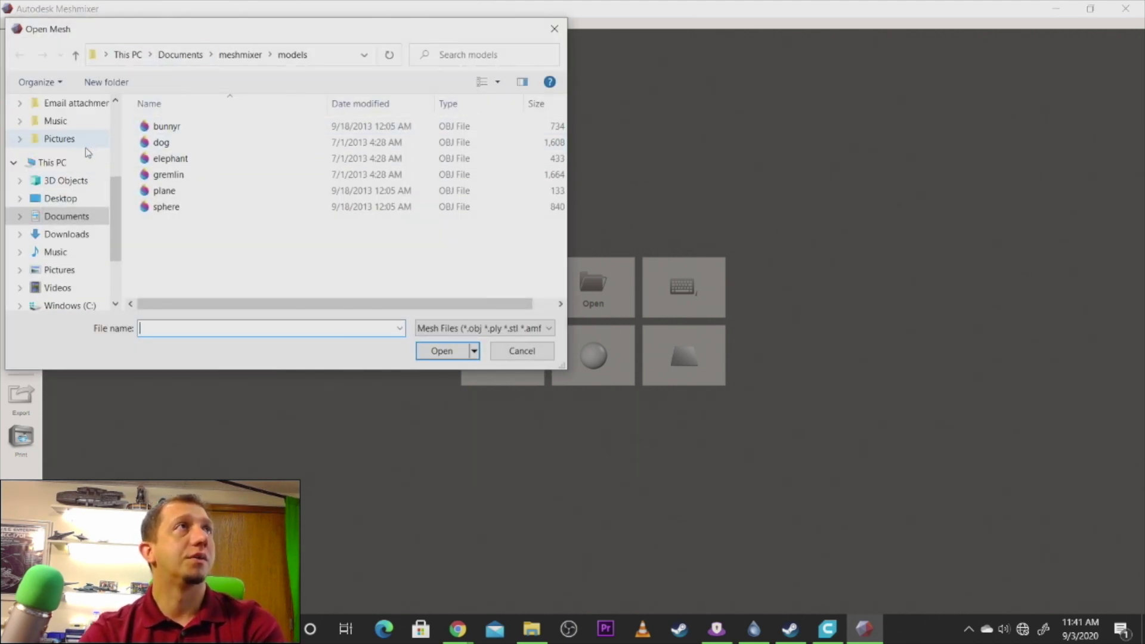
left_click(85, 234)
double_click(231, 139)
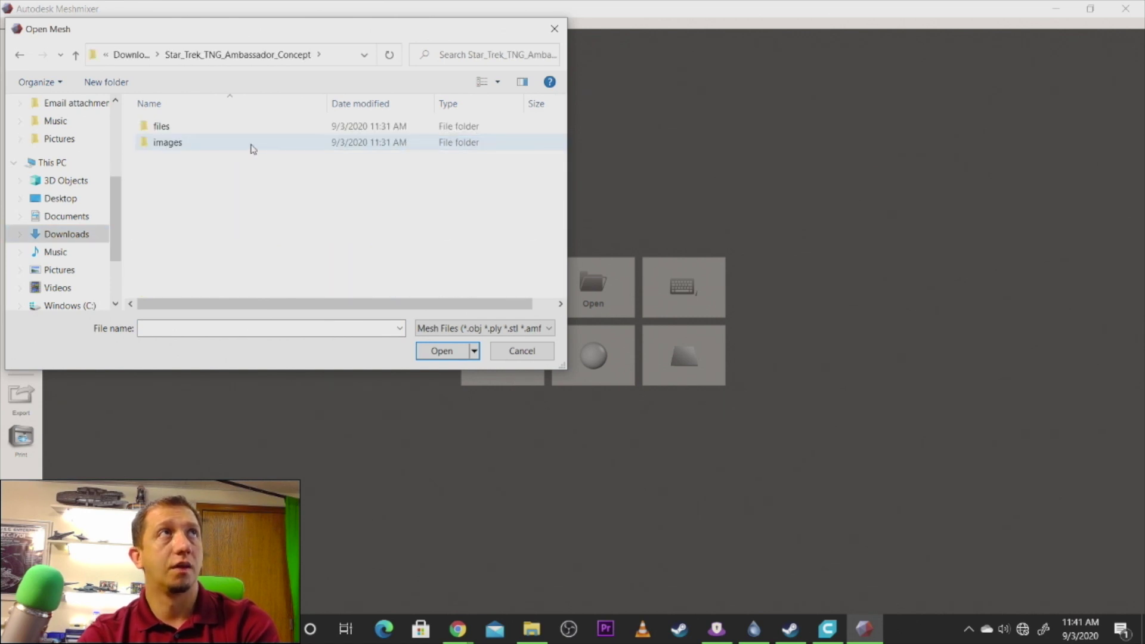
double_click(250, 128)
left_click(250, 127)
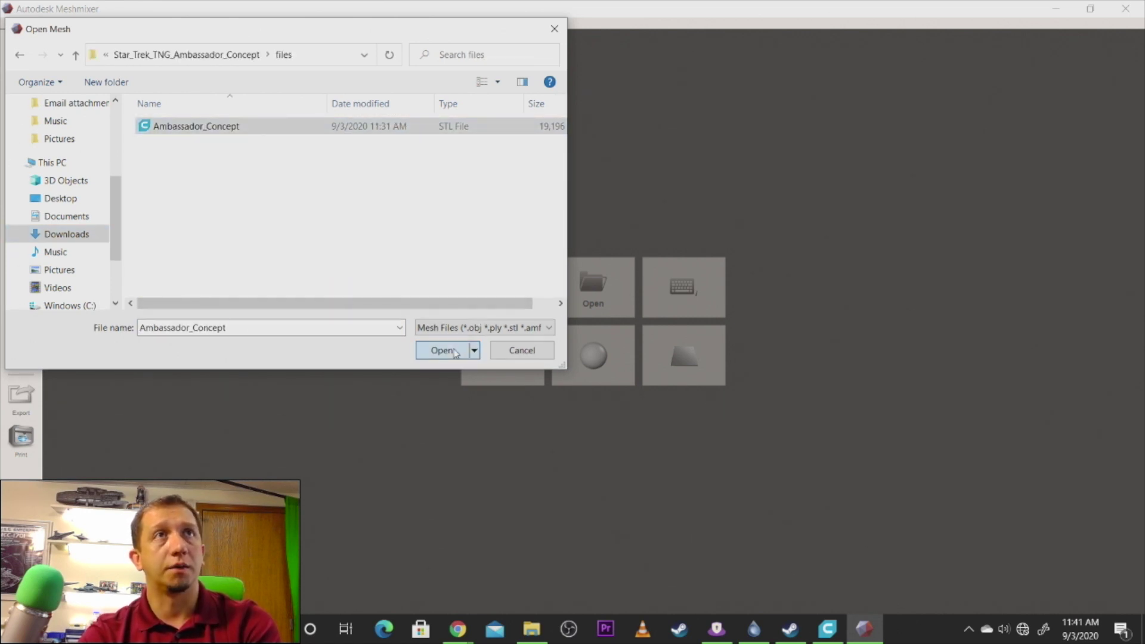
left_click(442, 351)
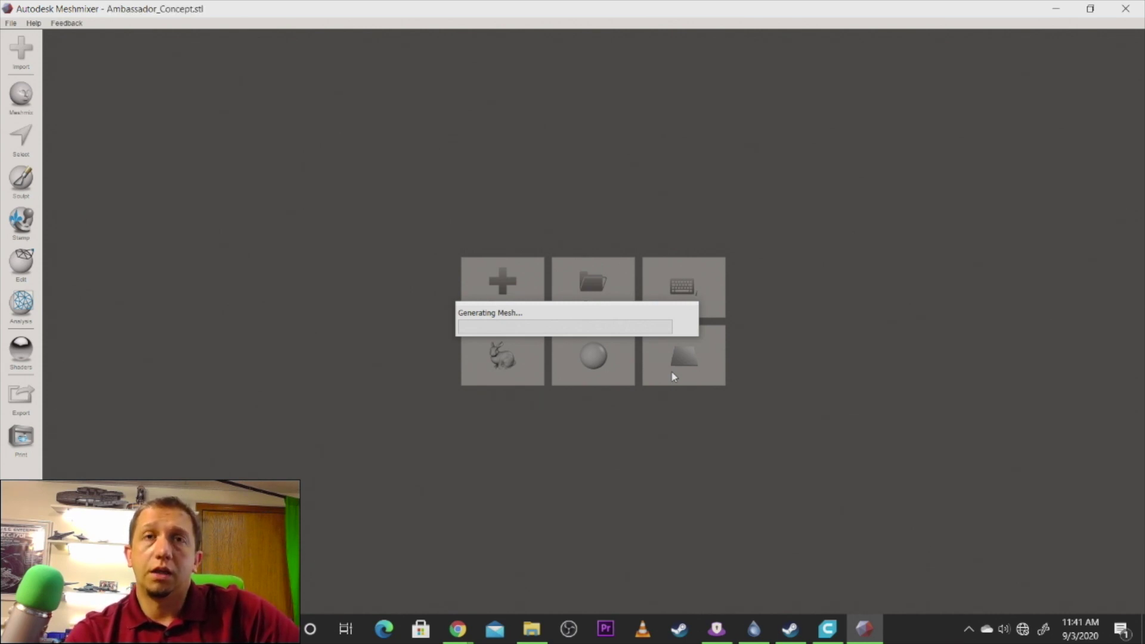
- Run the Inspector analysis on the imported ship and examine its marked mesh defects from several sides
right_click_drag(671, 374, 376, 328)
right_click_drag(629, 320, 652, 339)
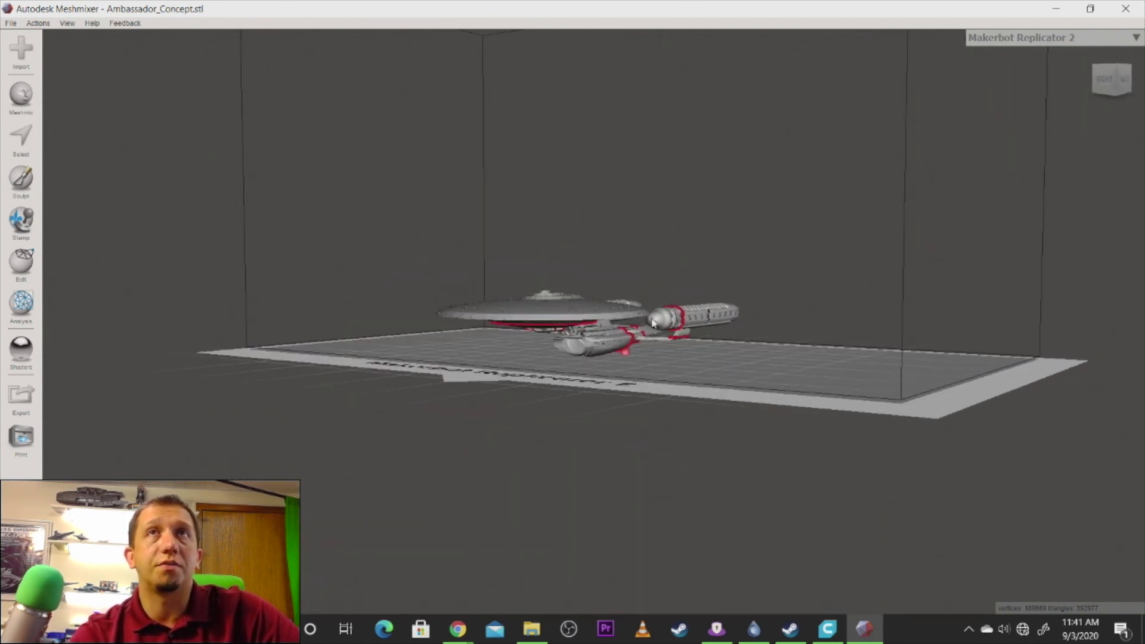
right_click_drag(772, 340, 738, 342)
scroll(739, 343, "up", 10)
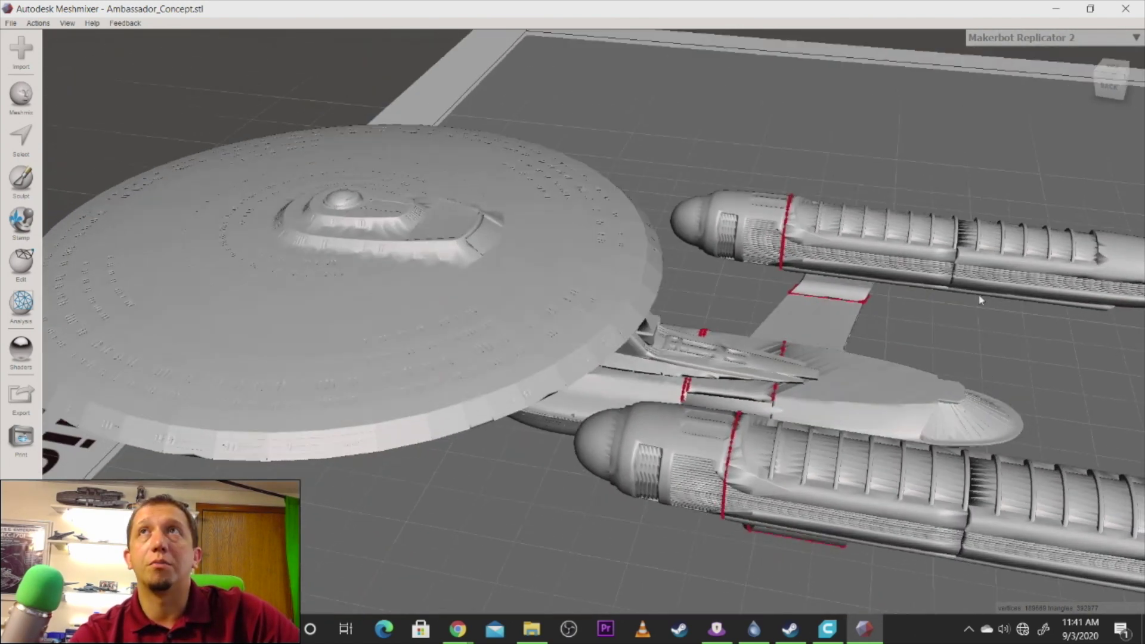
right_click_drag(981, 299, 53, 335)
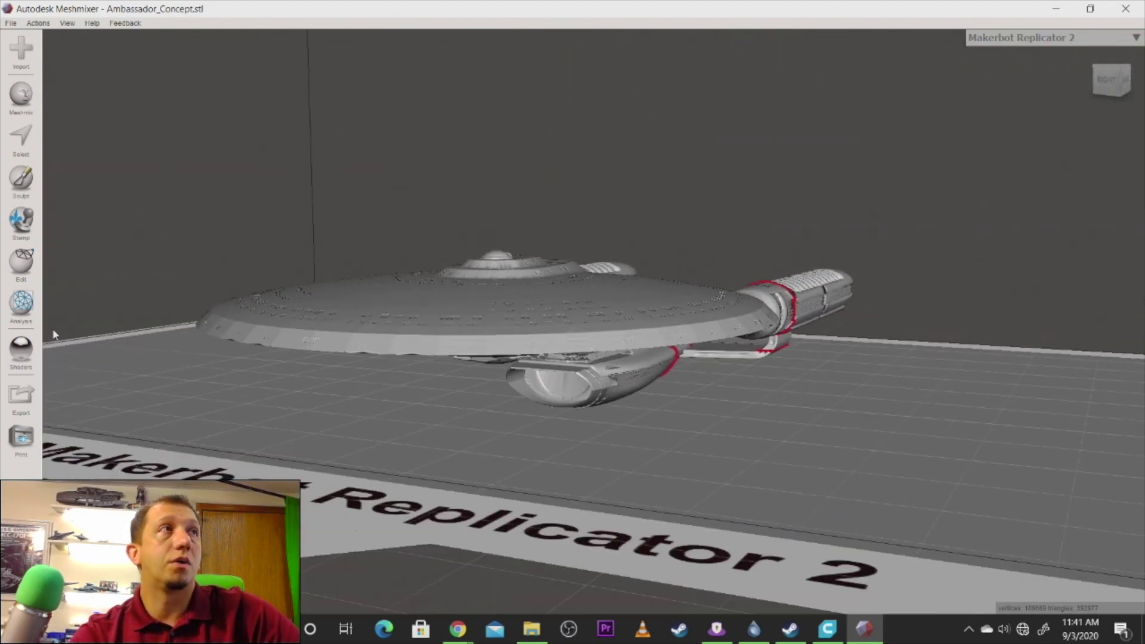
left_click(21, 303)
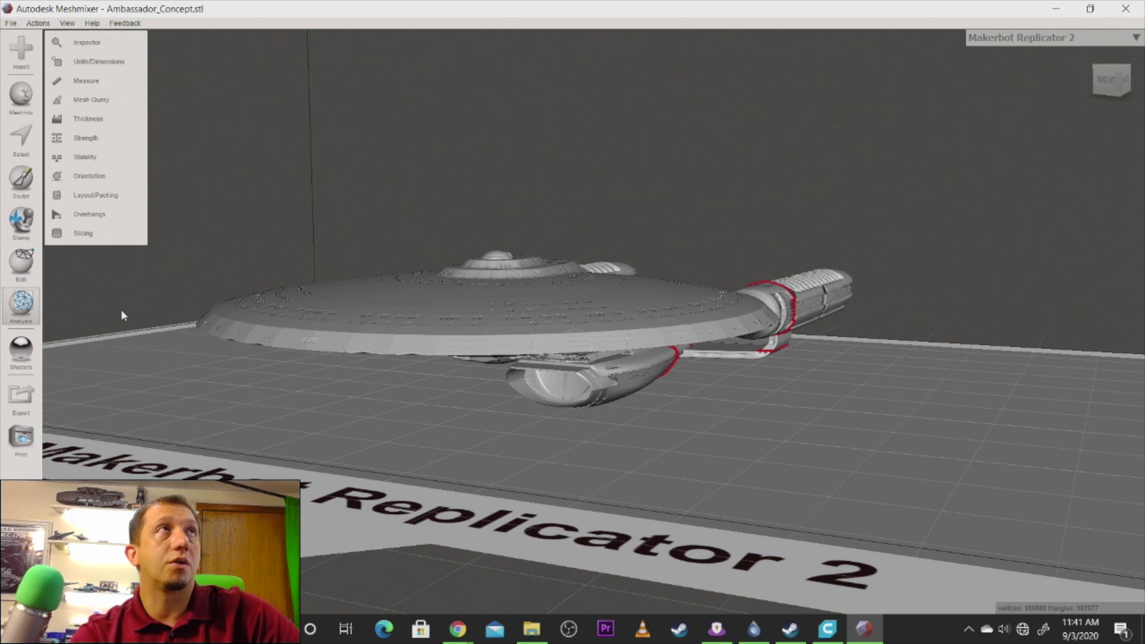
left_click(86, 42)
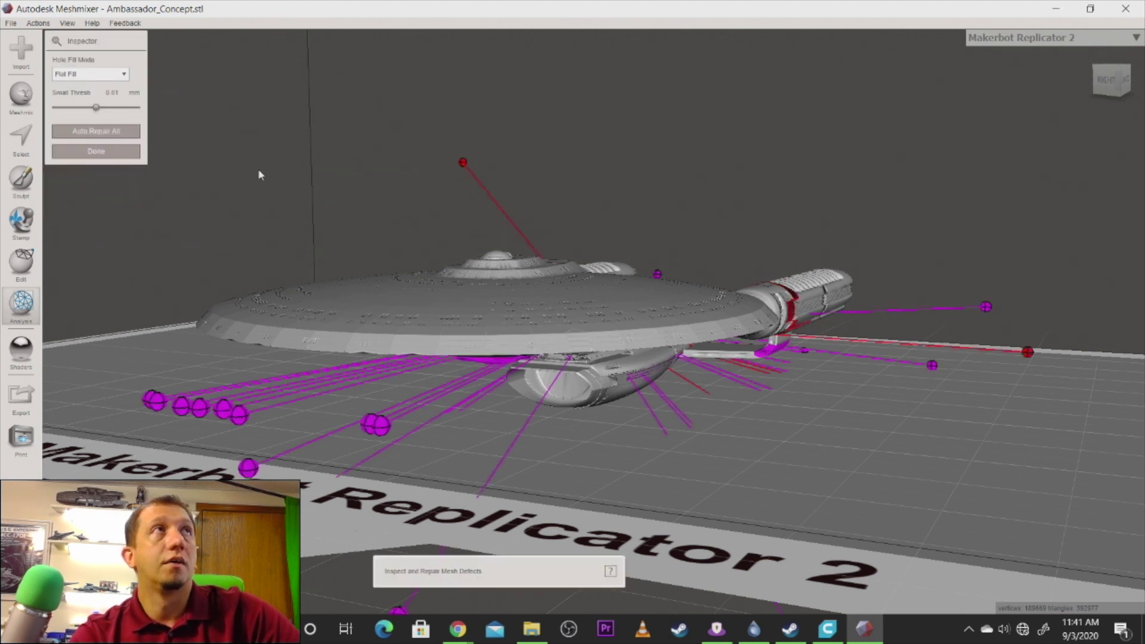
right_click_drag(662, 340, 913, 334)
right_click_drag(341, 346, 550, 391)
right_click_drag(648, 376, 677, 355)
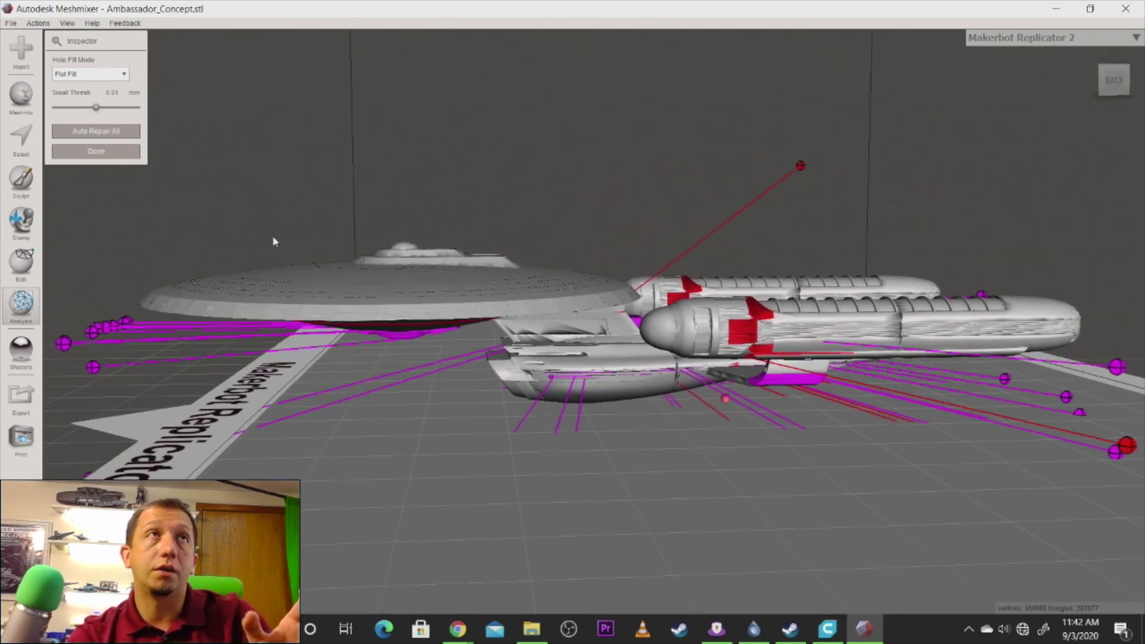
- Auto-repair all of the ship's mesh defects, check the hull and nacelles, and run the repair again
left_click(92, 133)
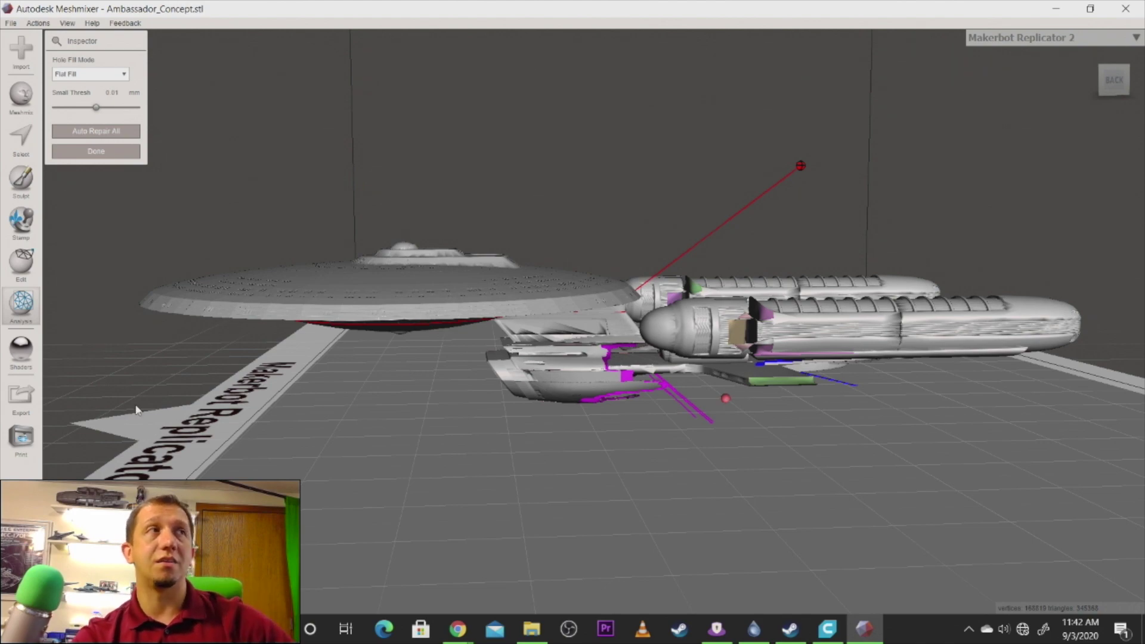
right_click_drag(707, 426, 388, 434)
right_click_drag(583, 359, 741, 340)
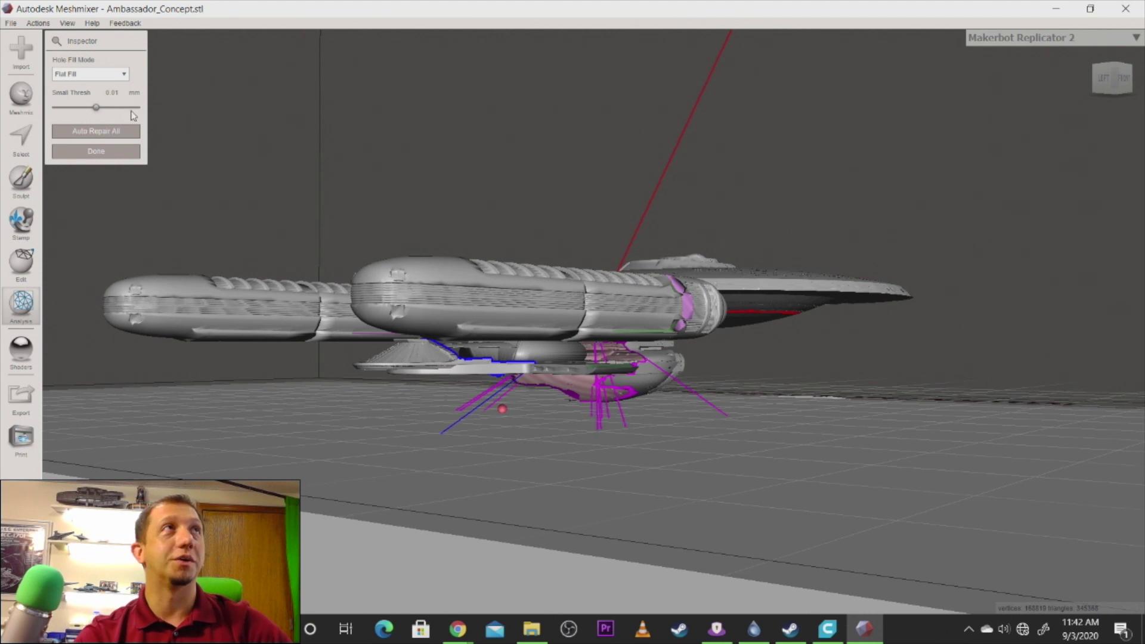
left_click(122, 133)
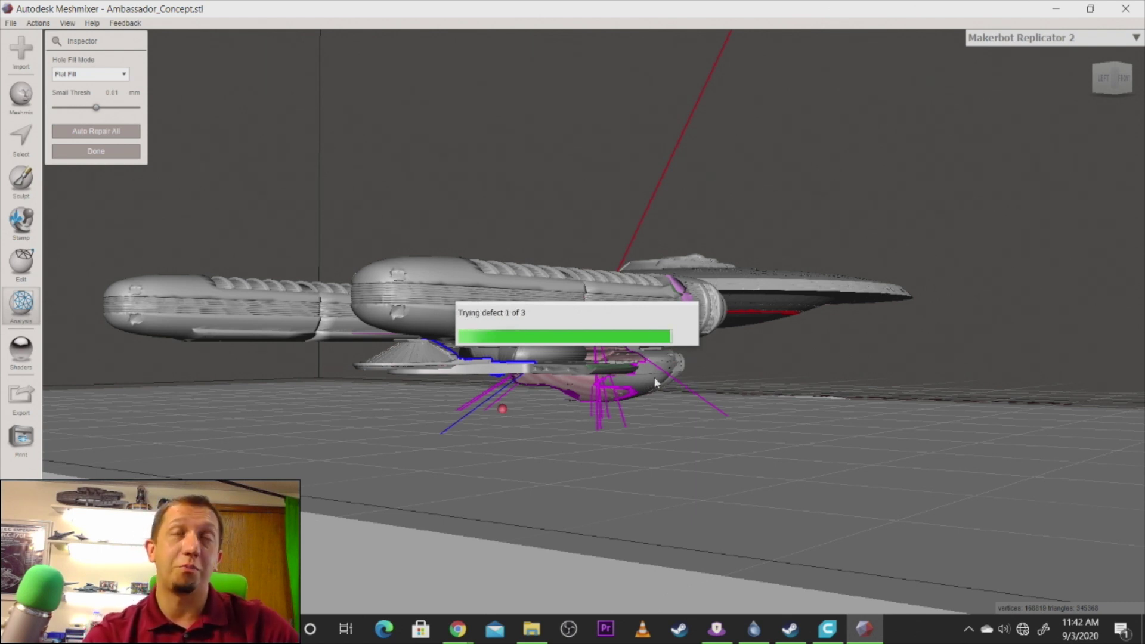
right_click_drag(728, 356, 655, 352)
- Undo the automatic mesh repairs on the ship
left_click(43, 24)
left_click(53, 35)
left_click(43, 24)
left_click(54, 37)
left_click(45, 24)
left_click(56, 37)
left_click(39, 24)
left_click(62, 42)
- Look over the ship from the side and above, and switch back to Ultimaker Cura
right_click_drag(784, 396, 440, 385)
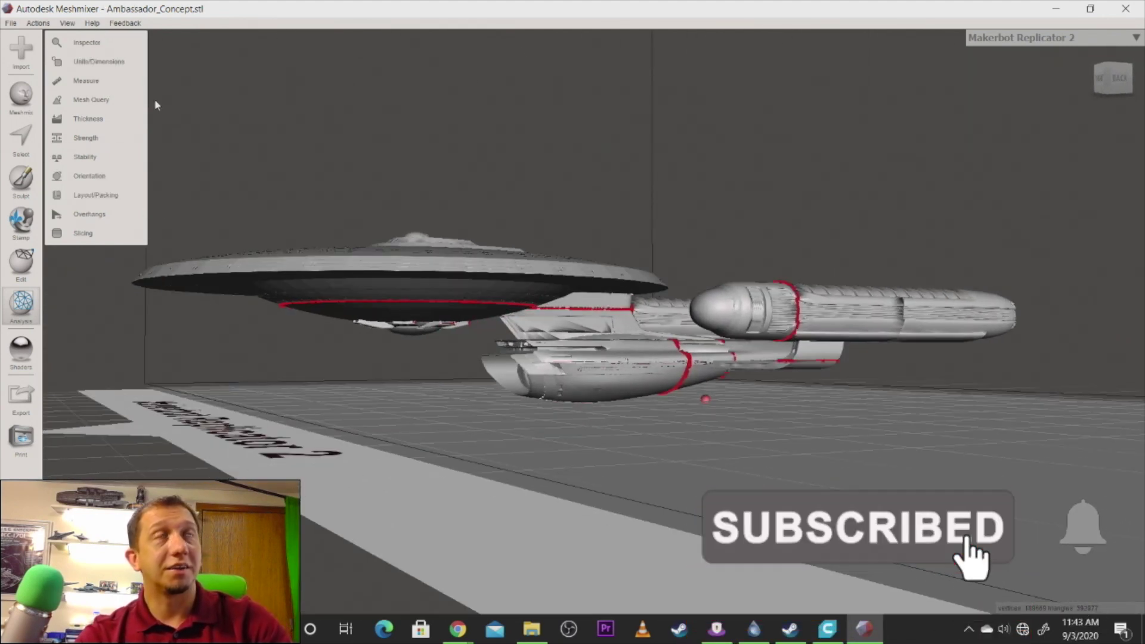
right_click_drag(570, 341, 481, 373)
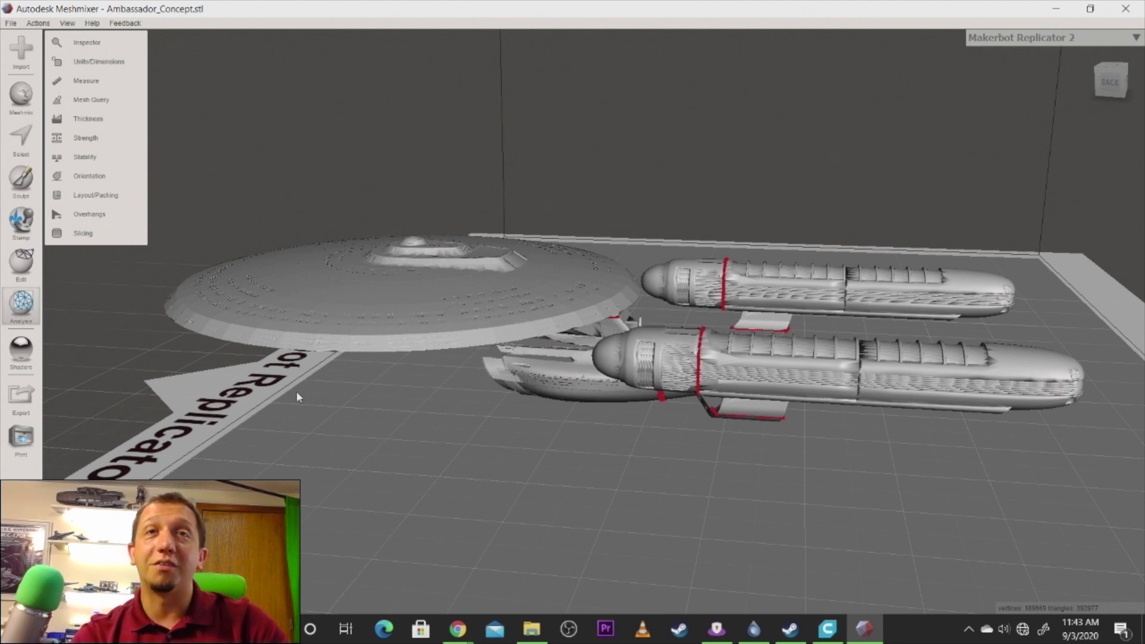
right_click_drag(489, 381, 571, 402)
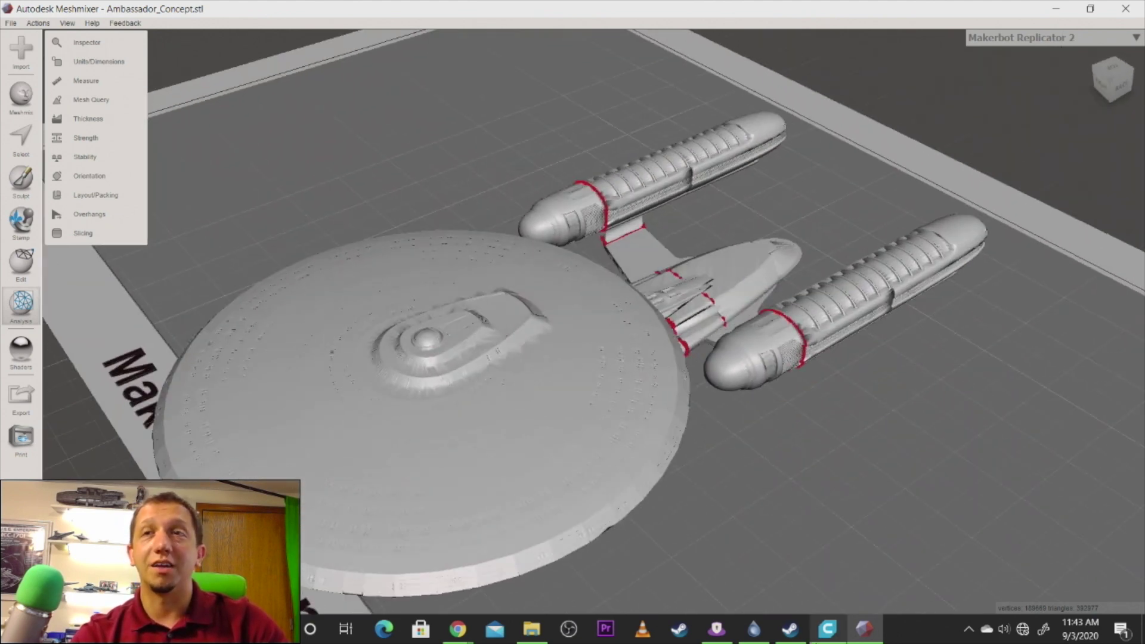
left_click(827, 629)
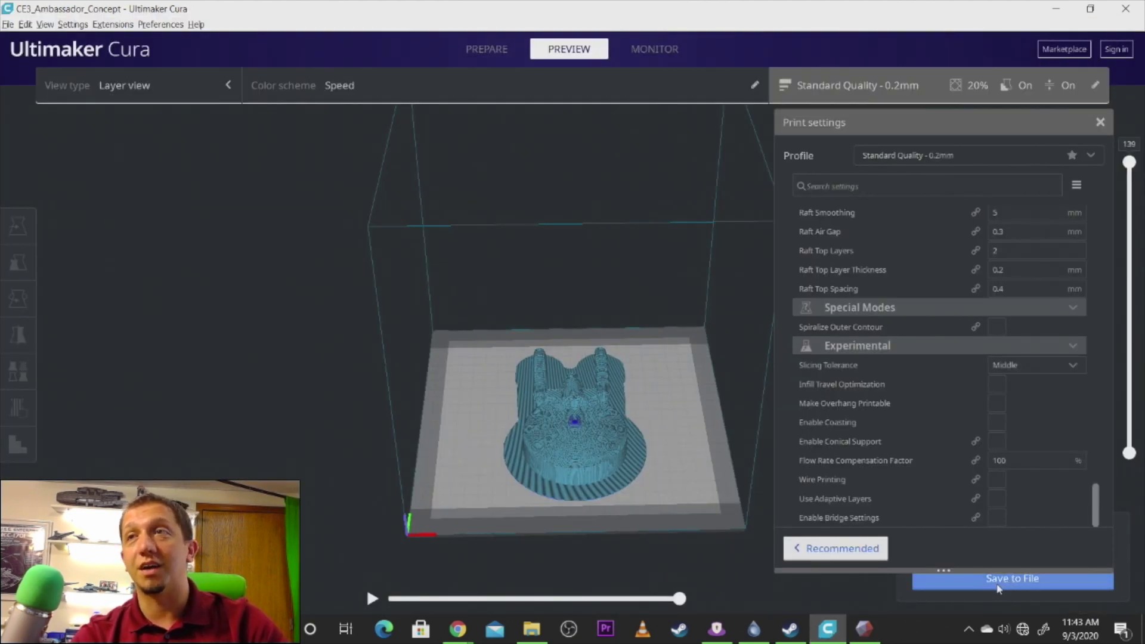